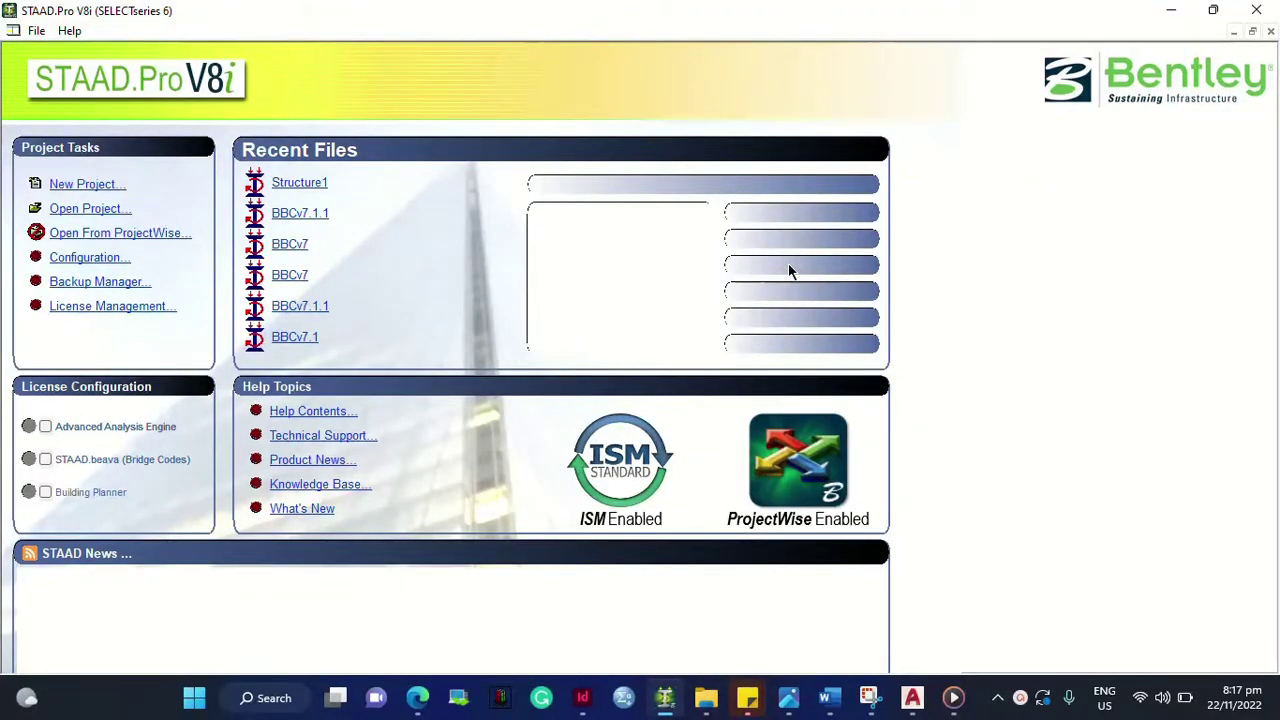
Step: Create a new Truss model named Structure1 in meter and kilonewton units, starting with the Structure Wizard
click(104, 186)
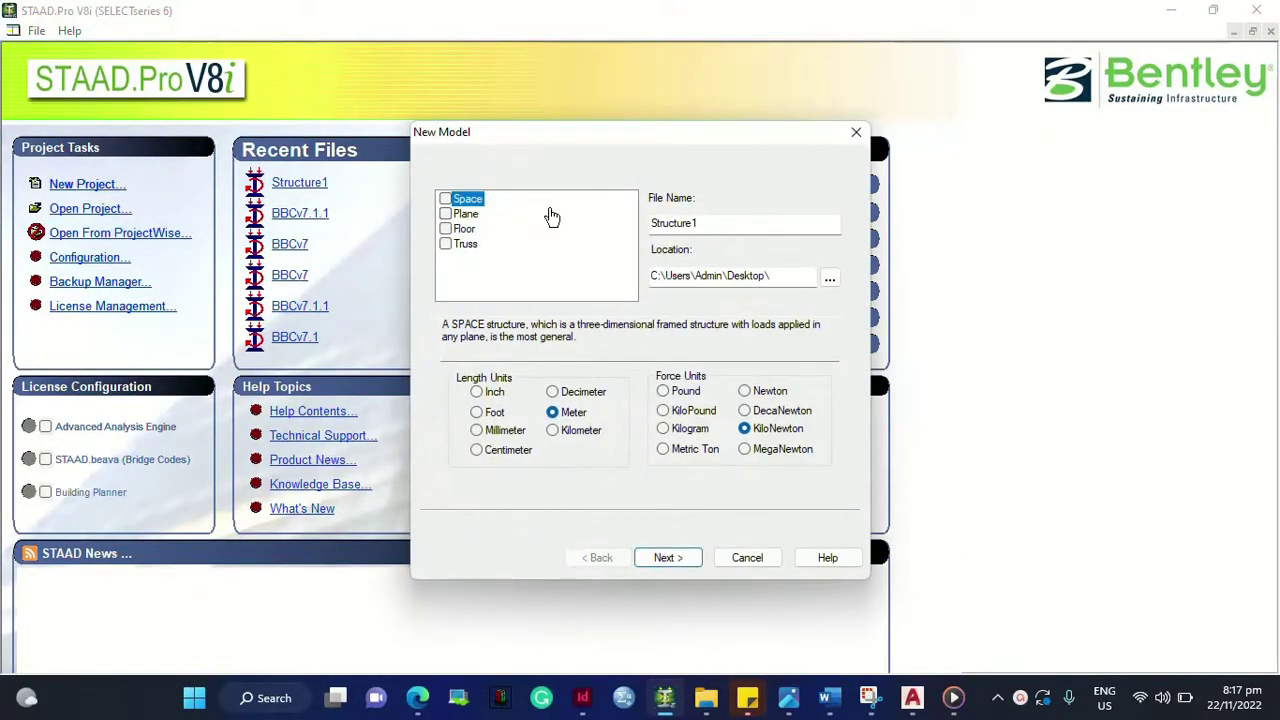
click(458, 250)
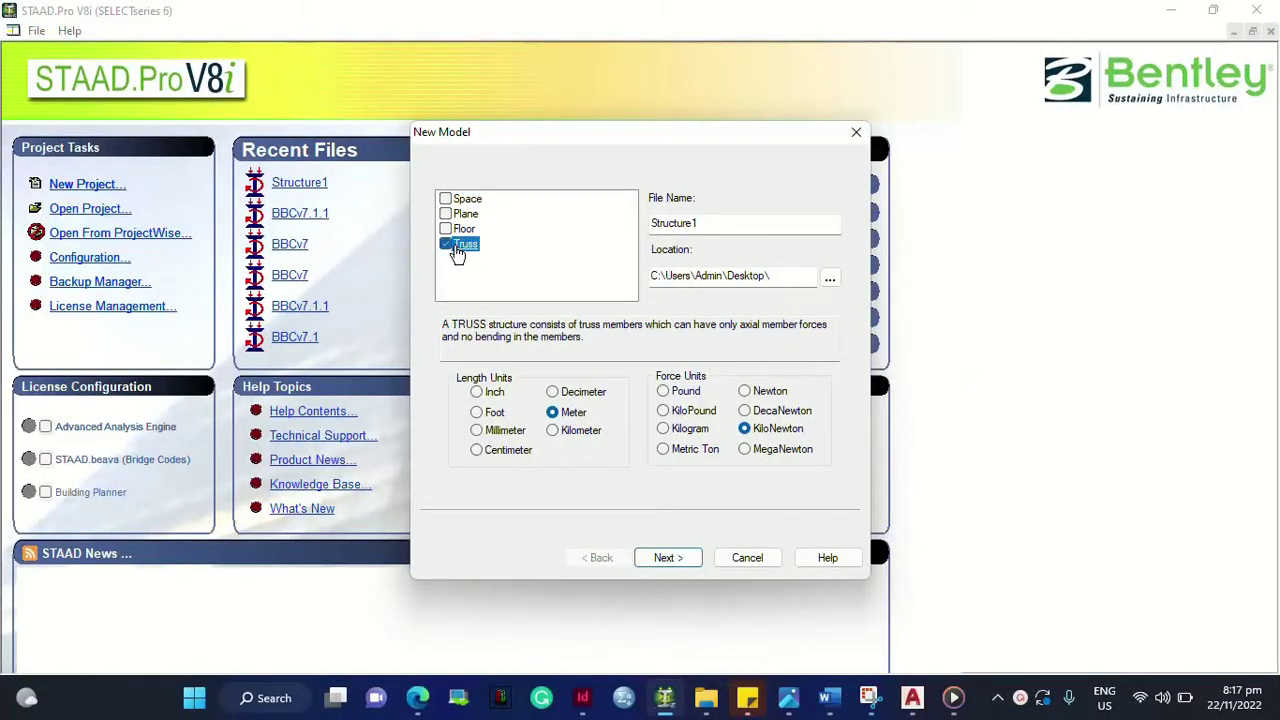
click(665, 560)
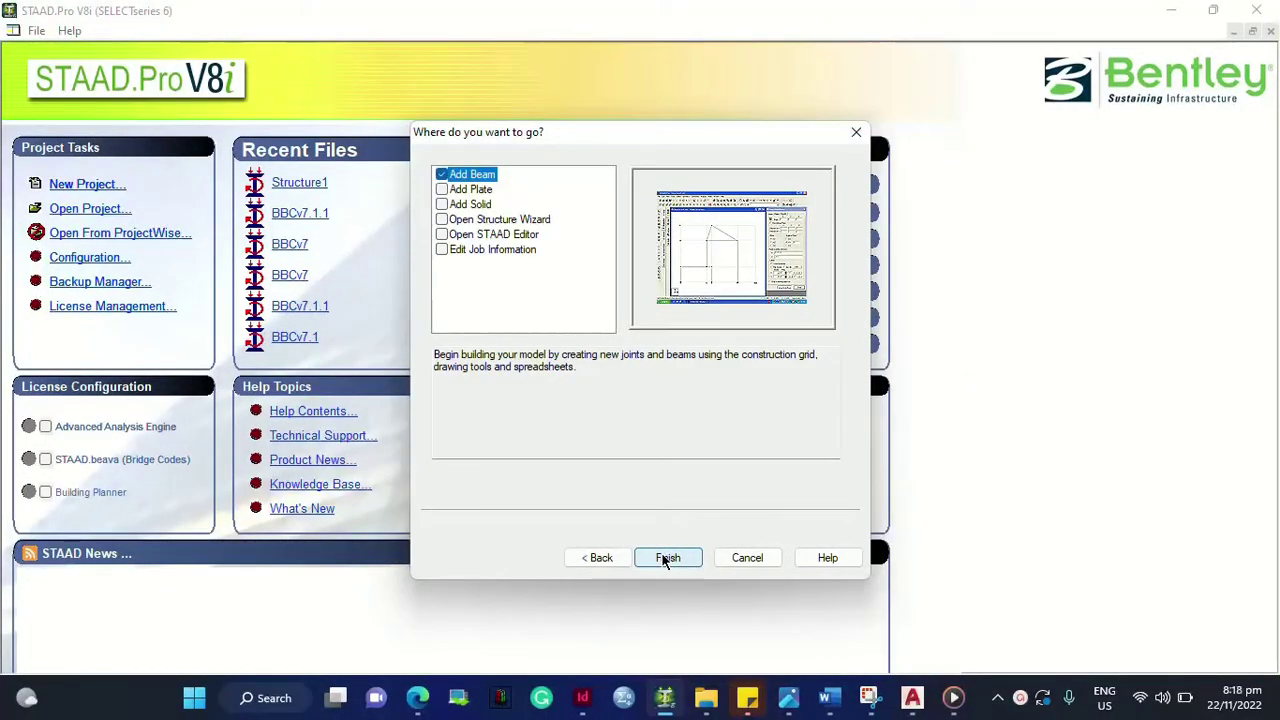
click(454, 224)
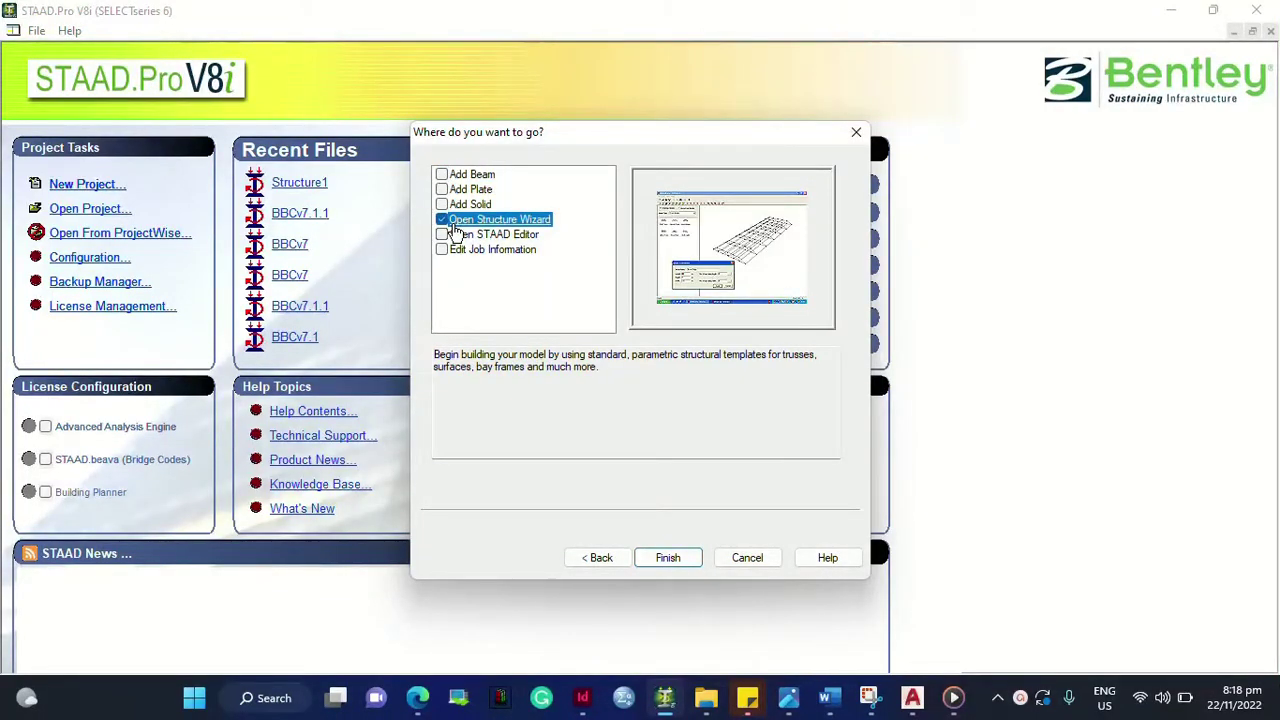
click(668, 558)
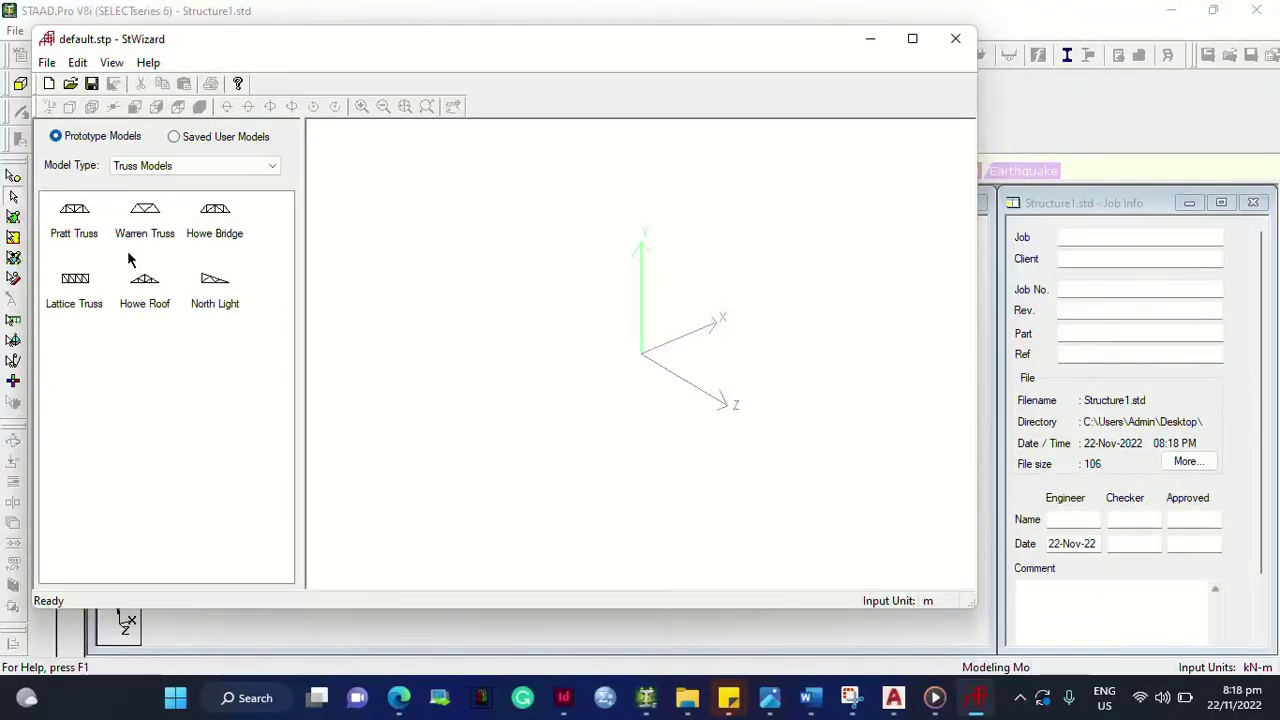
Step: Start a Warren Truss prototype with a length of 60 m, height of 12 m and width of 12 m
click(90, 230)
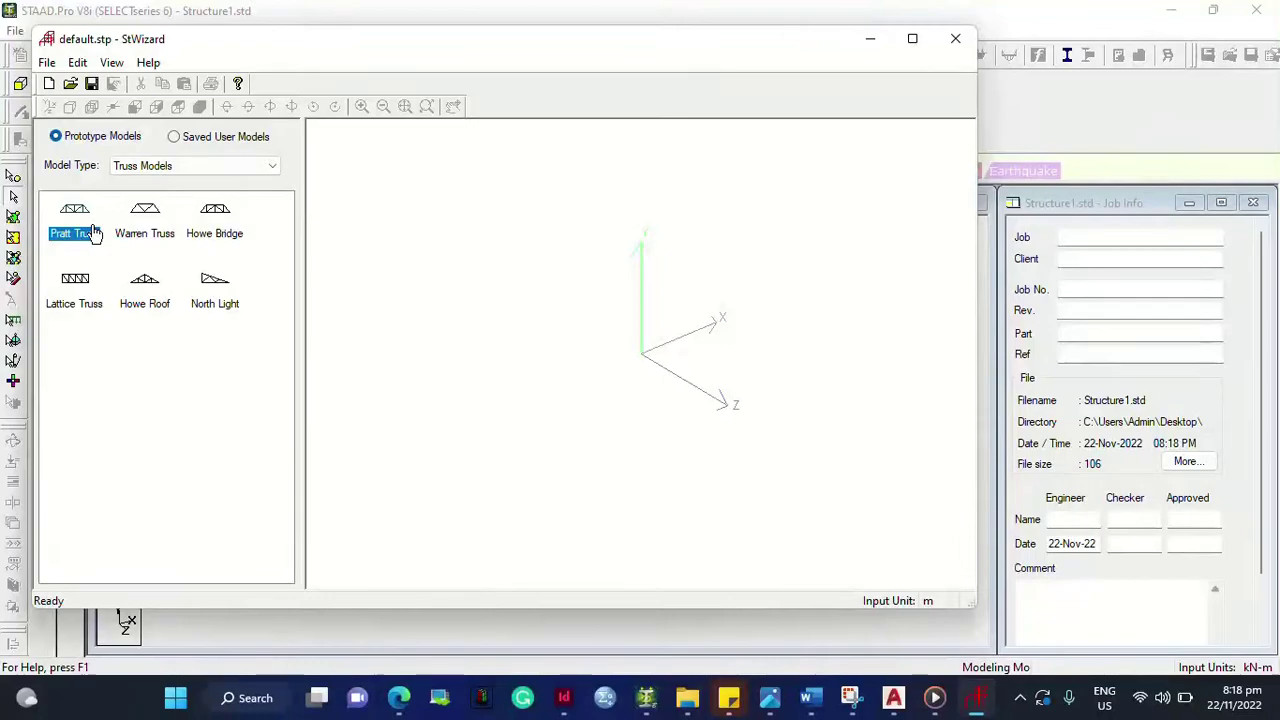
click(150, 236)
double_click(150, 237)
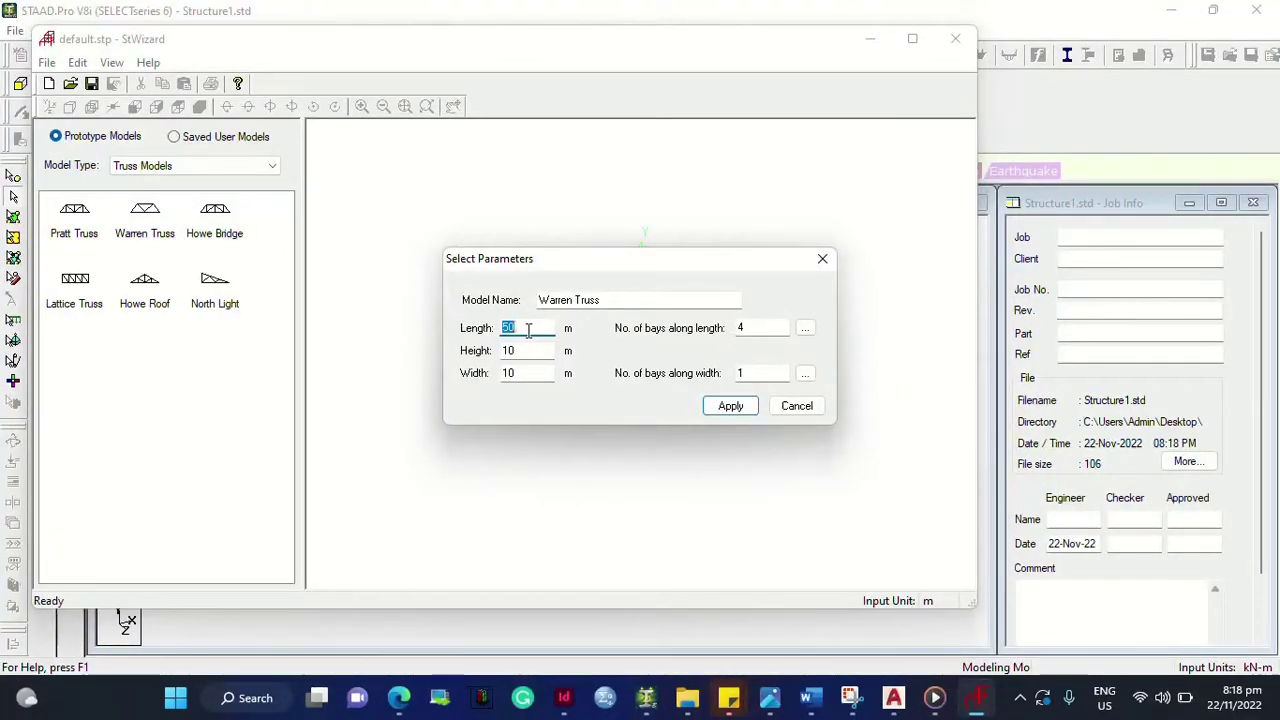
text(30)
drag(528, 330, 490, 332)
click(513, 328)
key(Tab)
click(513, 351)
key(BackSpace)
text(2)
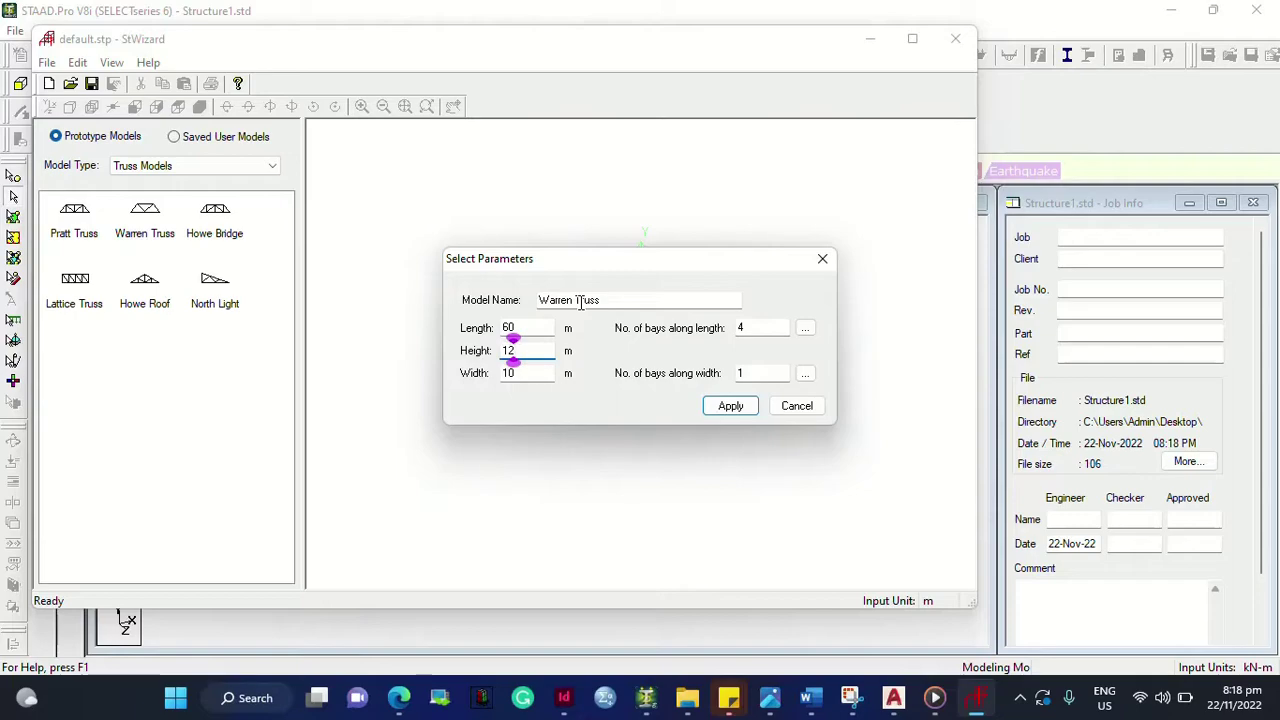
click(512, 373)
key(BackSpace)
text(2)
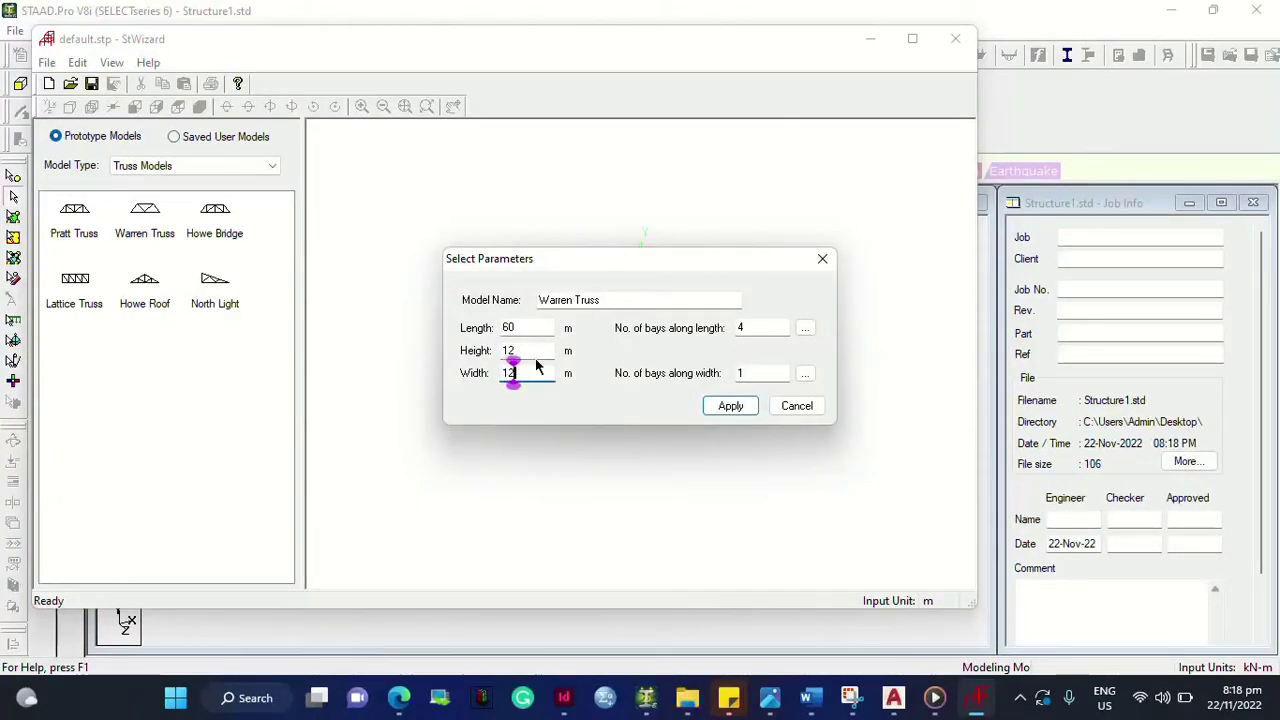
Step: Set 6 bays along the length and 2 along the width, and generate the Warren truss
double_click(738, 330)
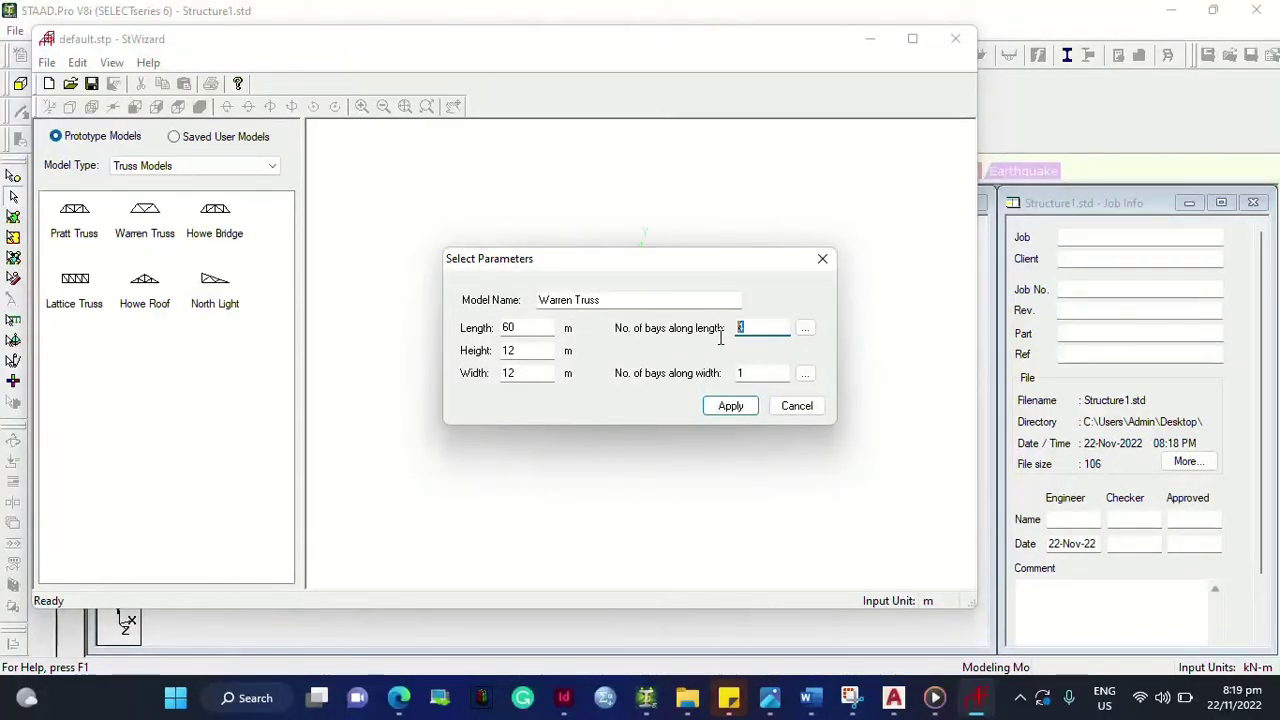
click(741, 328)
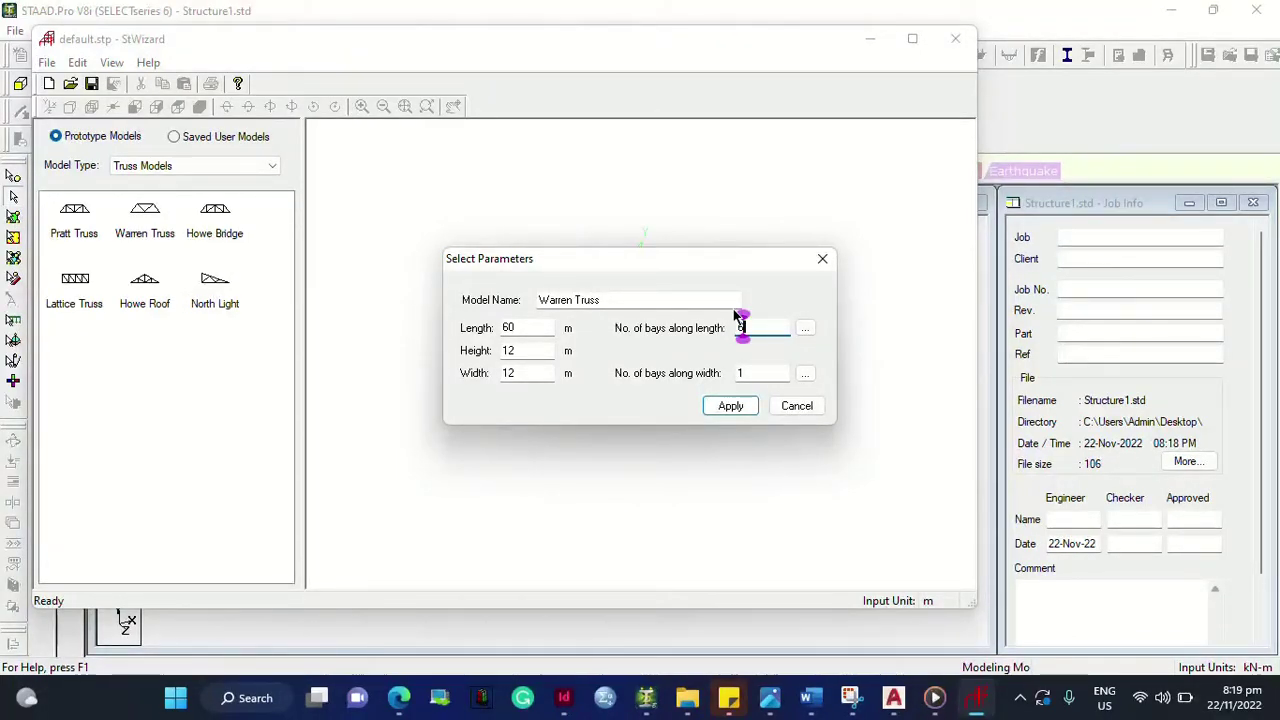
double_click(753, 374)
text(6)
text(2)
click(742, 373)
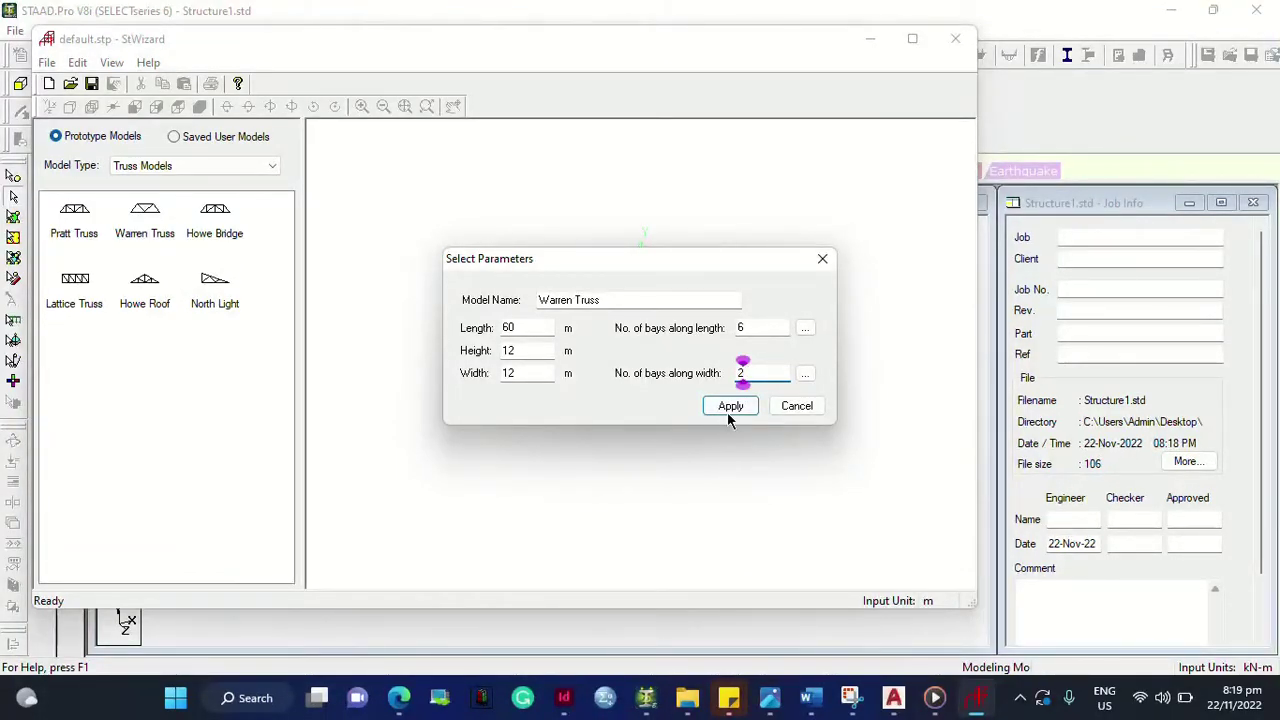
click(729, 407)
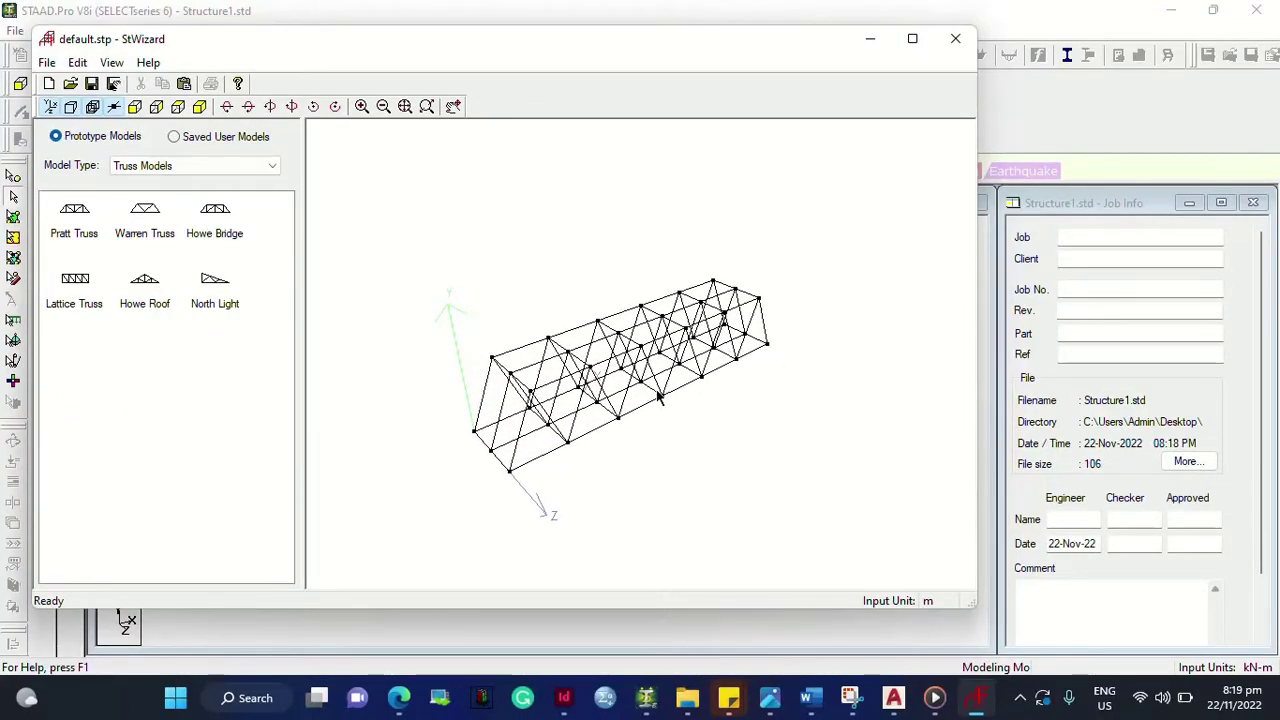
drag(660, 397, 510, 362)
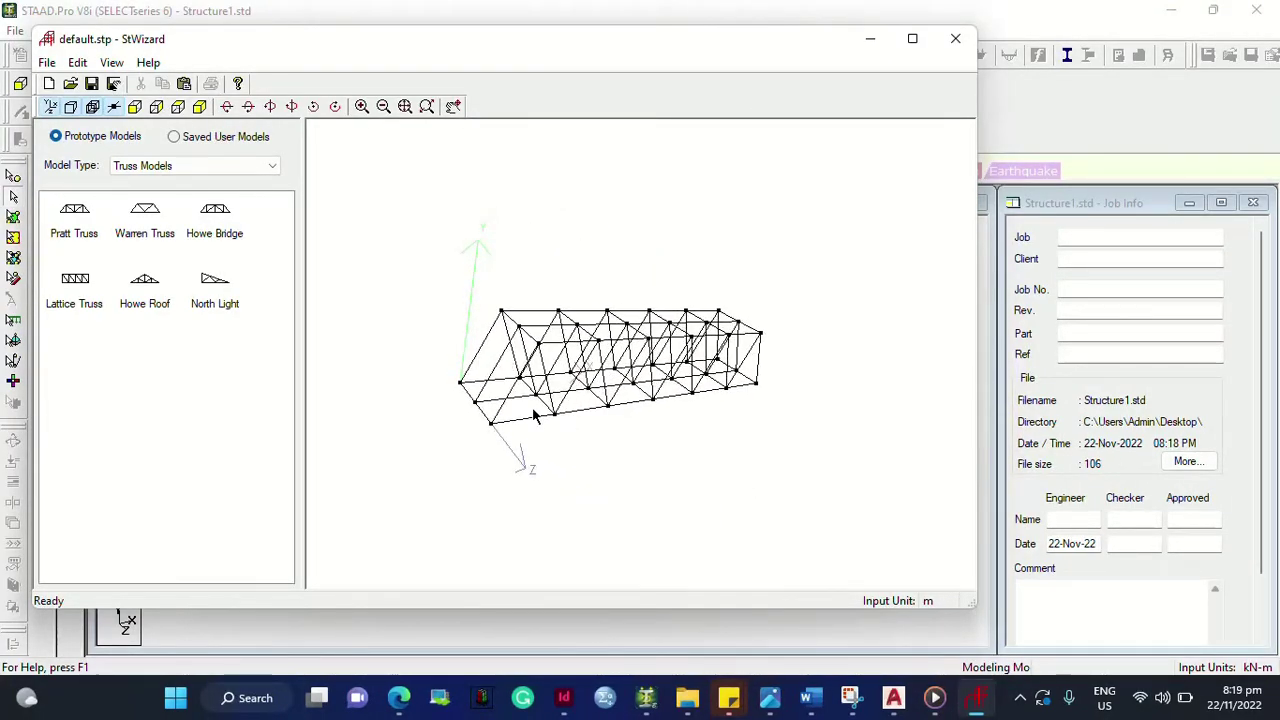
drag(689, 411, 495, 310)
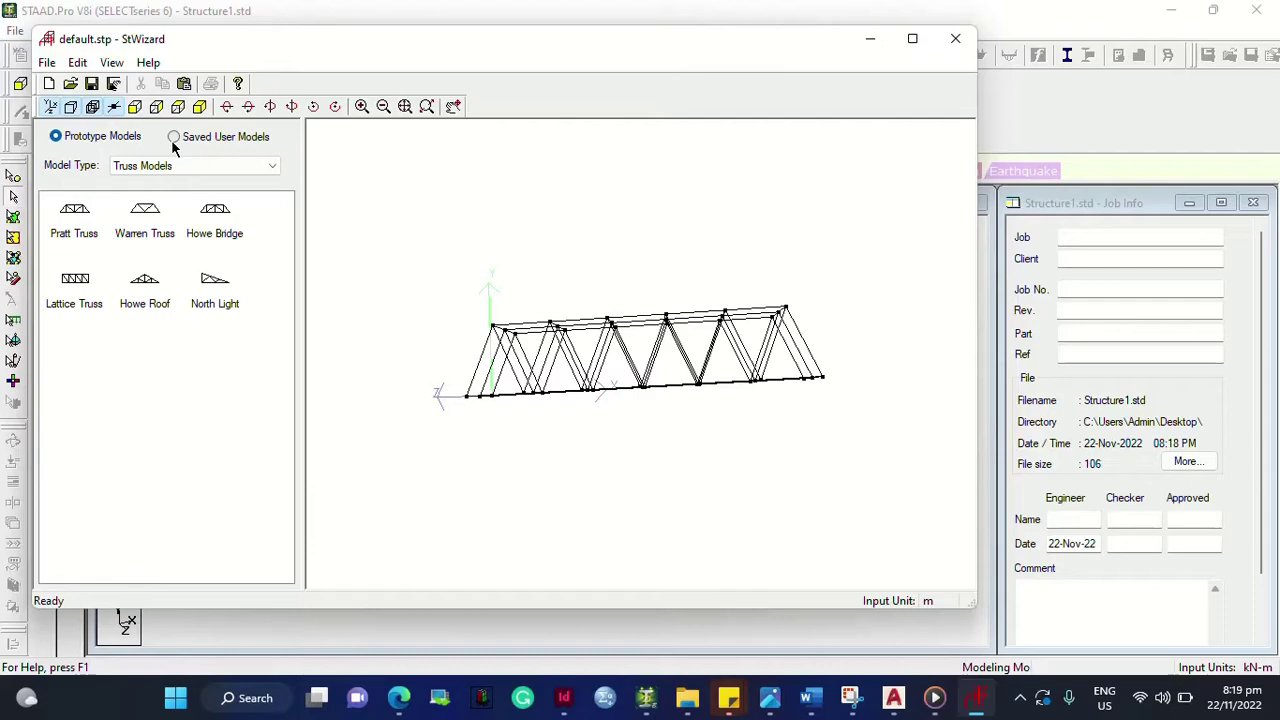
click(172, 139)
click(76, 142)
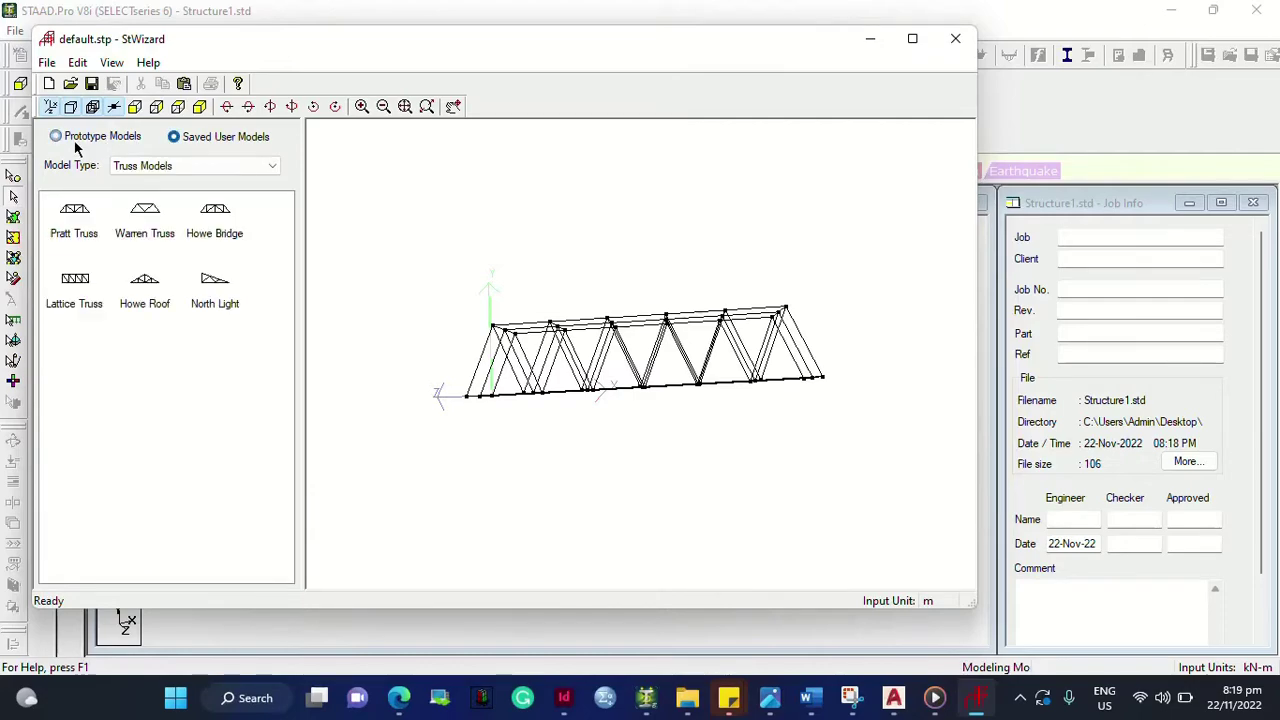
Step: Open the wizard's unit selection and accept meters as the length unit
click(47, 62)
click(123, 128)
click(47, 62)
click(116, 176)
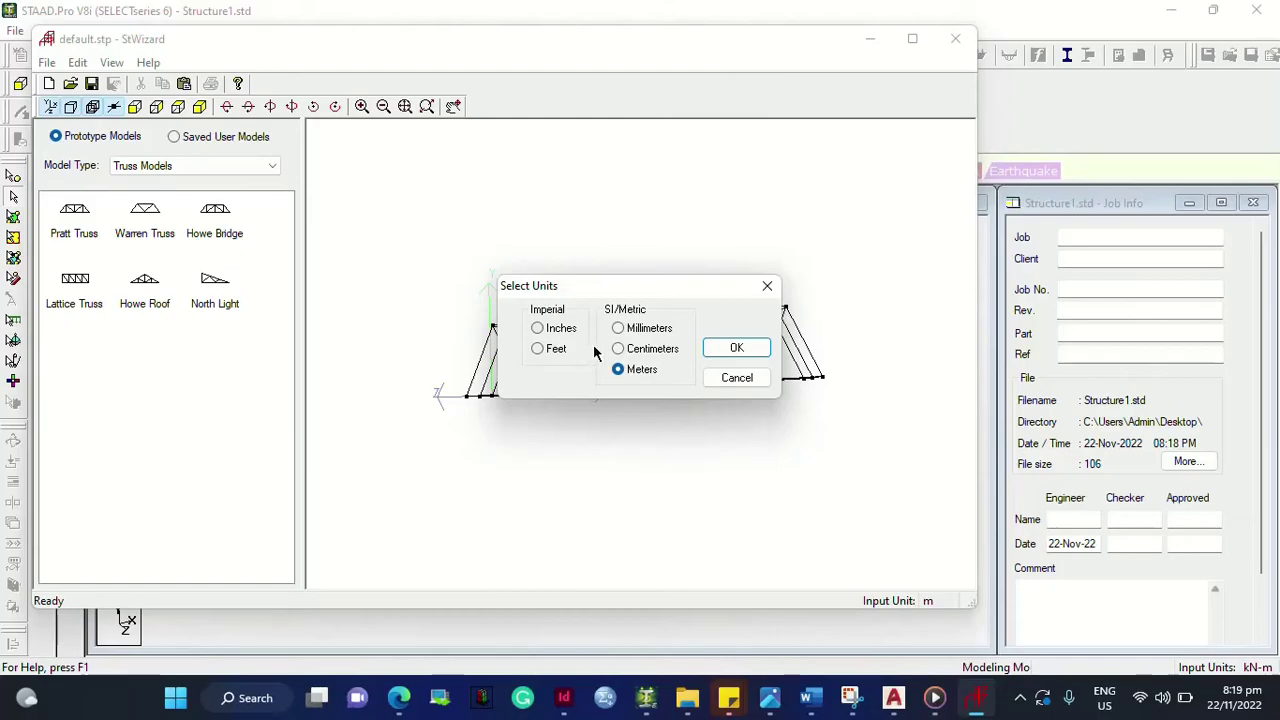
click(737, 347)
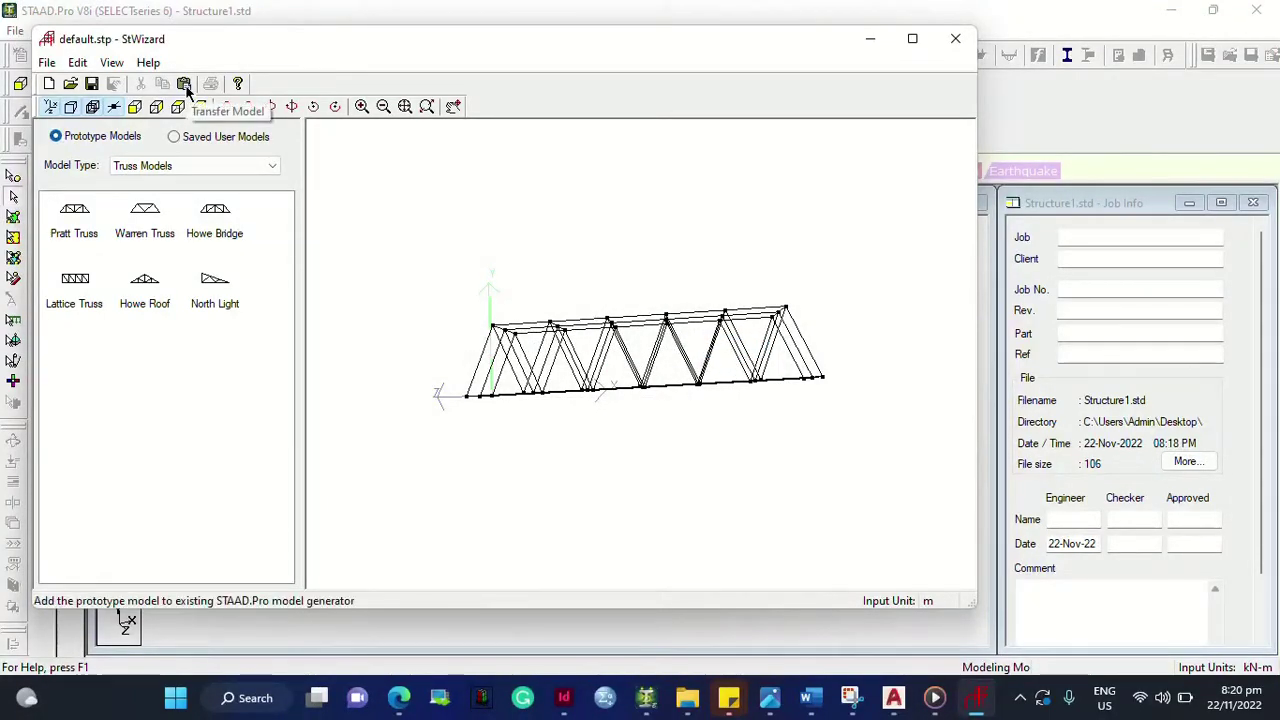
Step: Transfer the truss prototype into the STAAD.Pro model with X, Y and Z offsets of 0 m
click(184, 86)
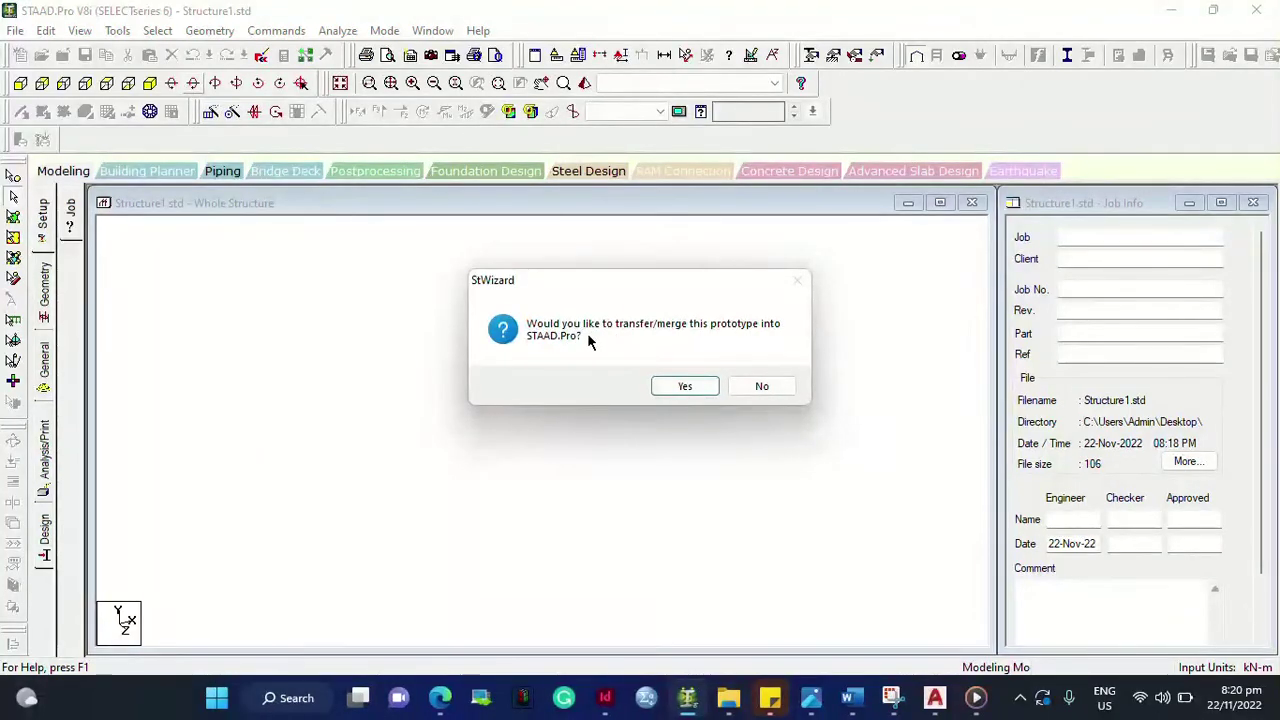
click(693, 390)
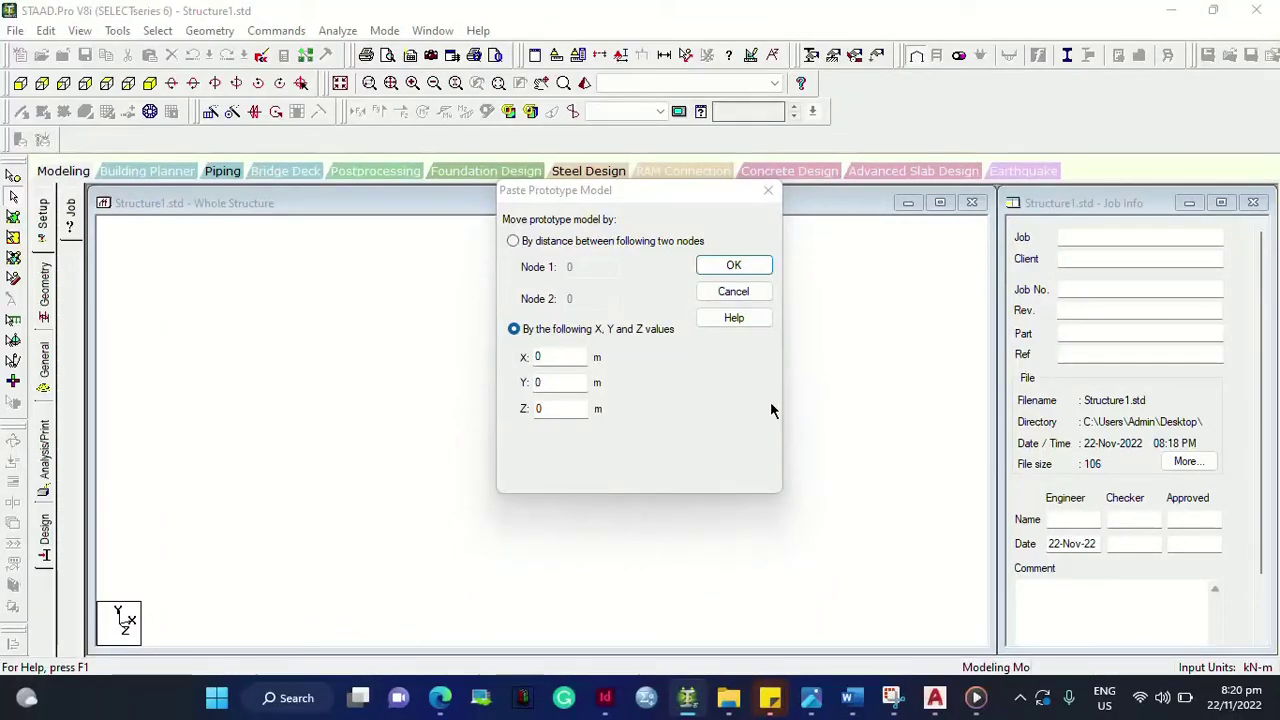
click(735, 266)
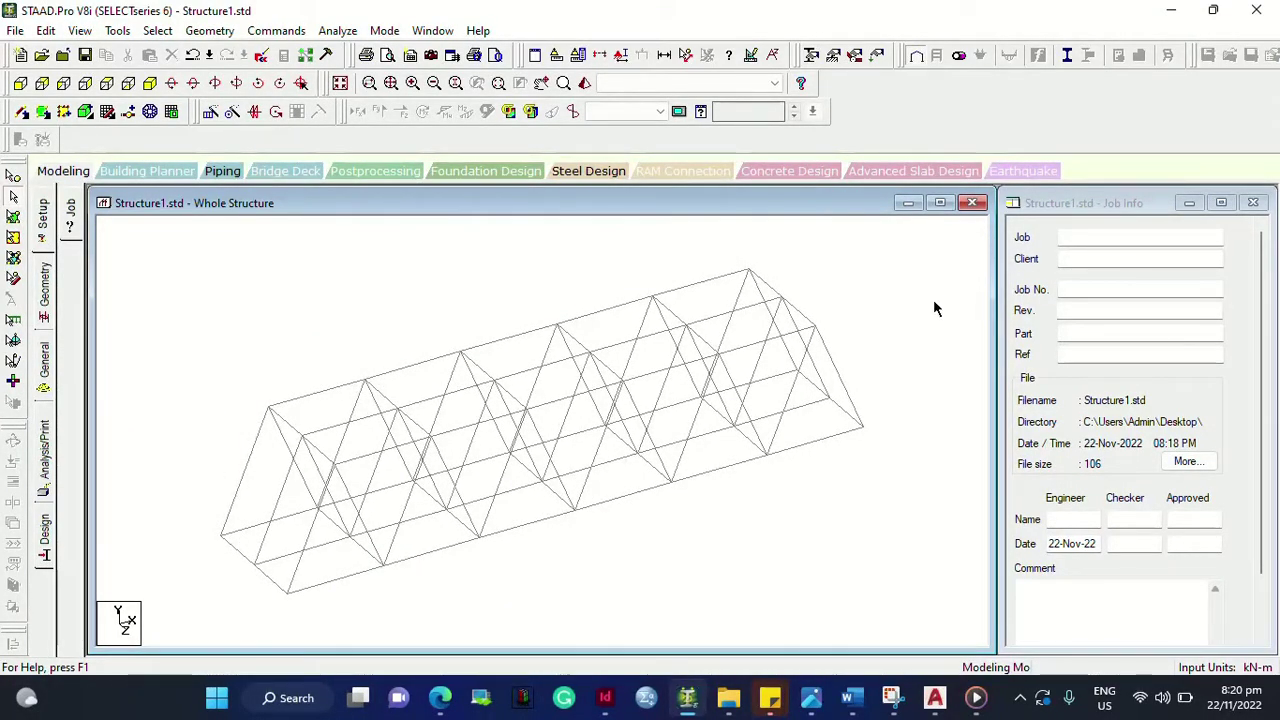
Step: Open the member property settings and review the table of available materials
scroll(735, 569, down, 2)
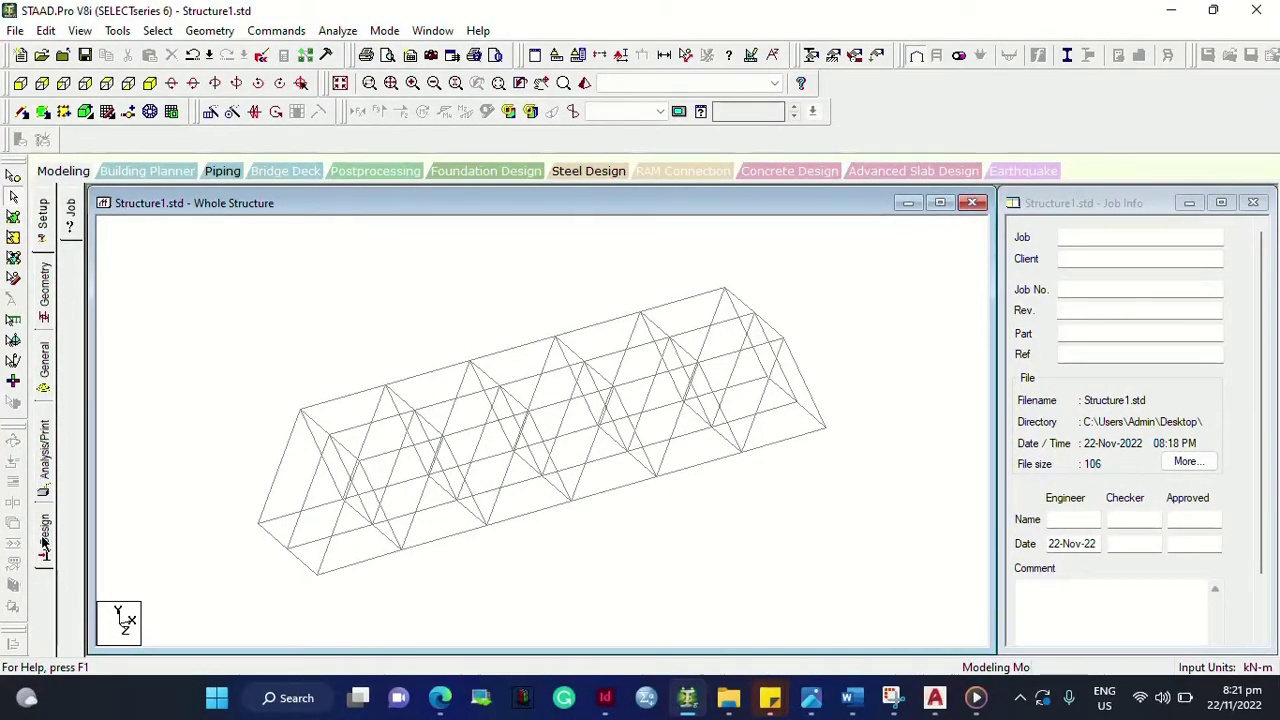
click(45, 362)
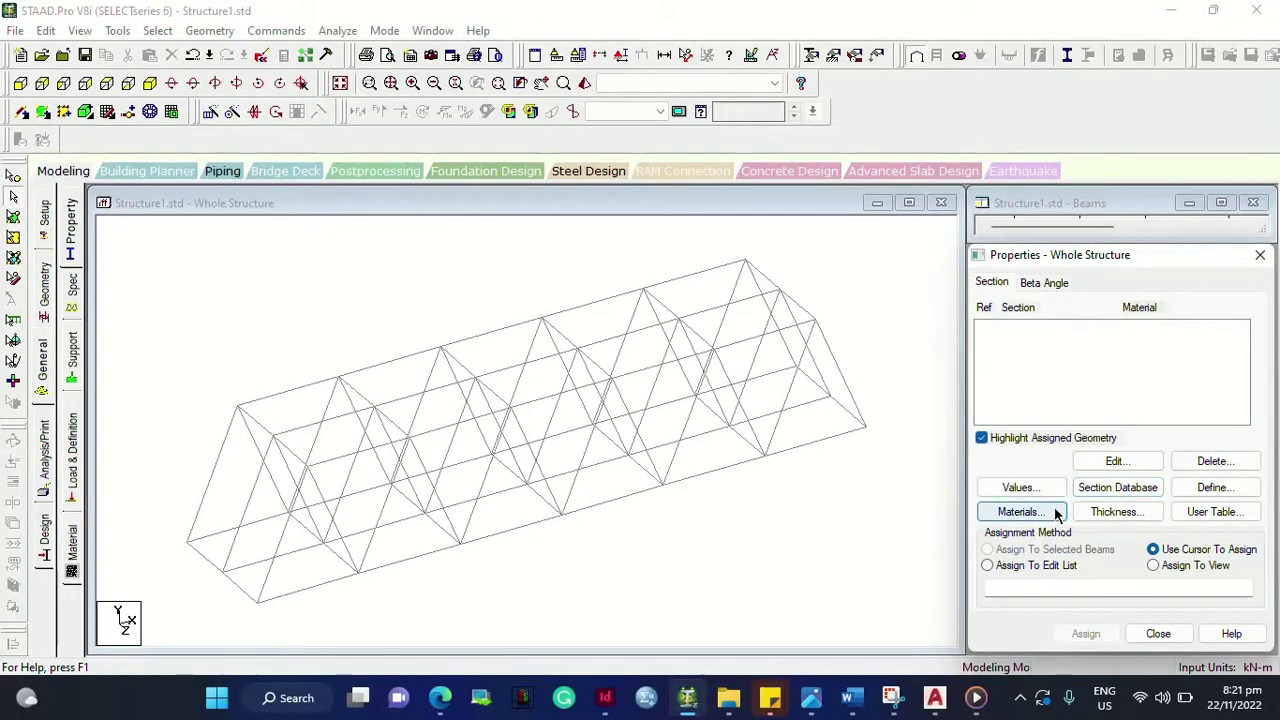
click(1020, 512)
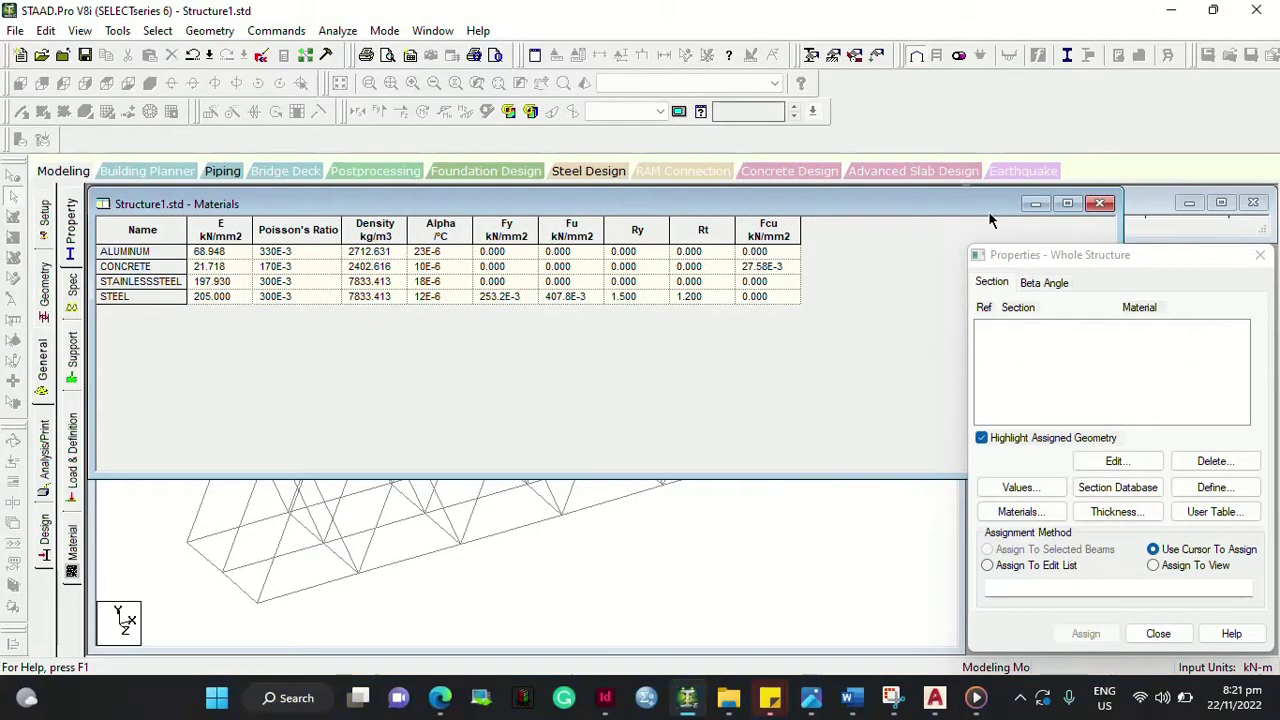
click(1099, 204)
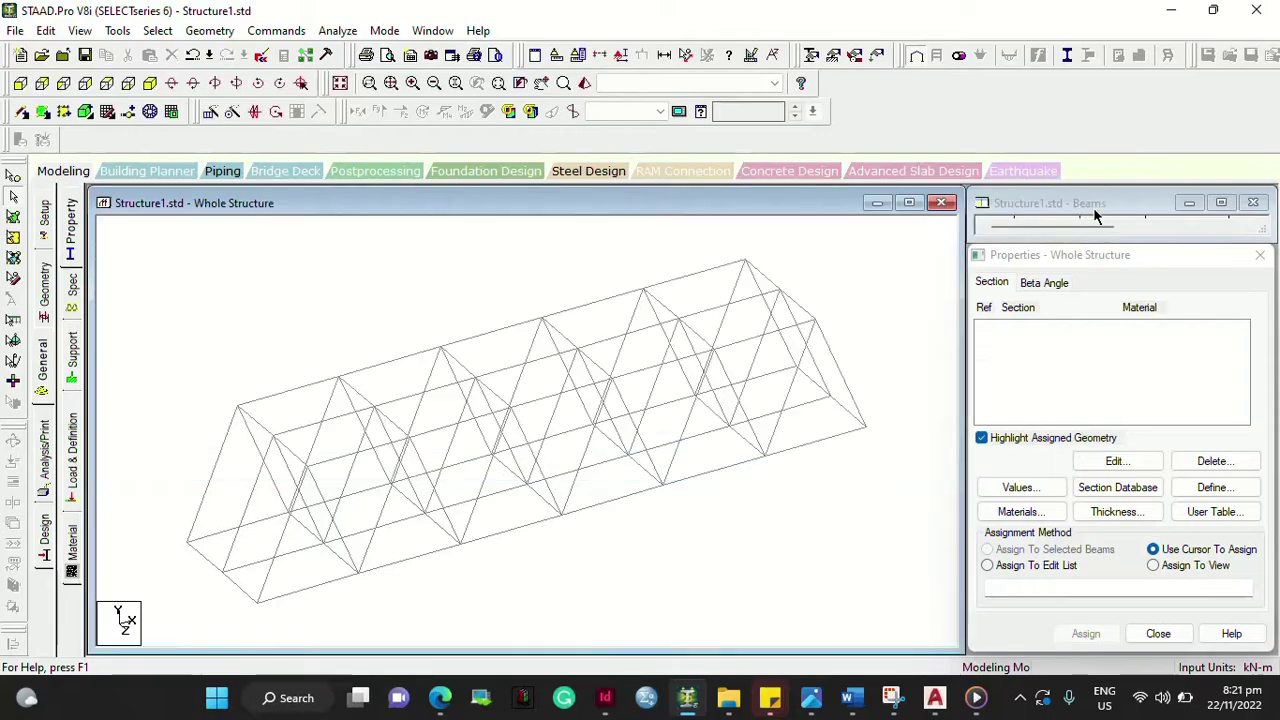
Step: Add the European HD260x114 steel section from the section database to the property list
click(1120, 489)
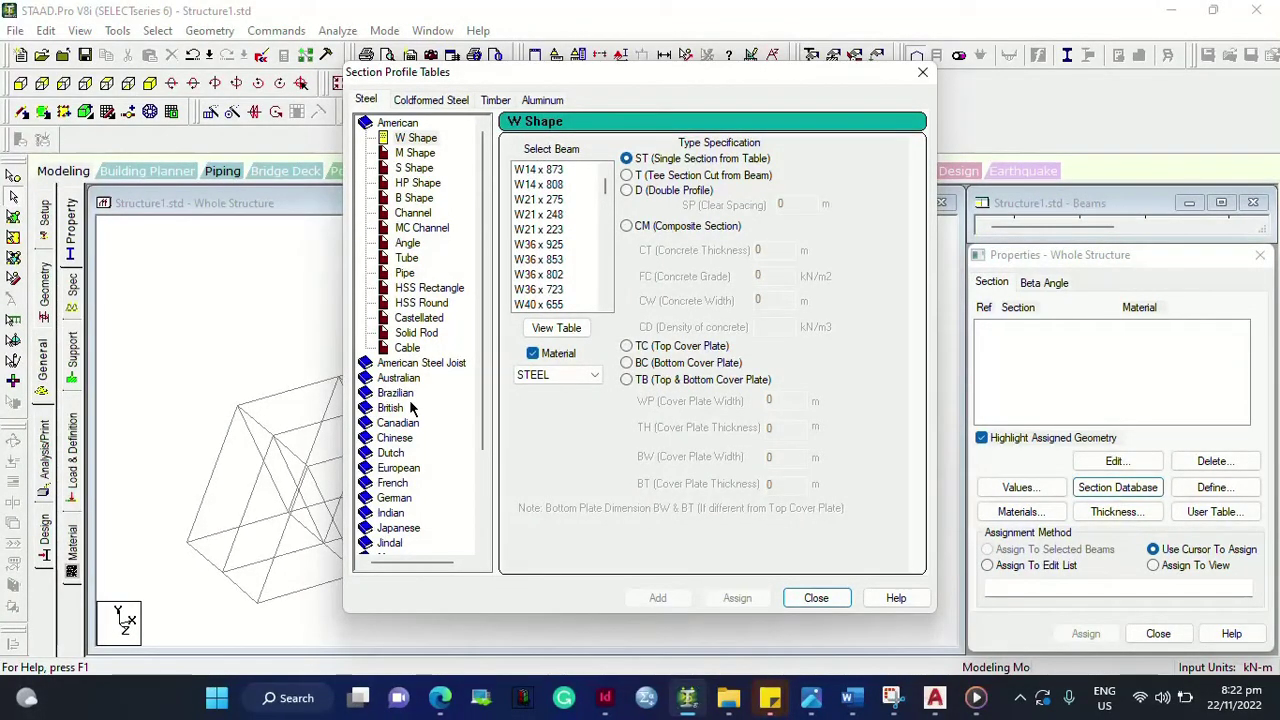
scroll(413, 485, down, 3)
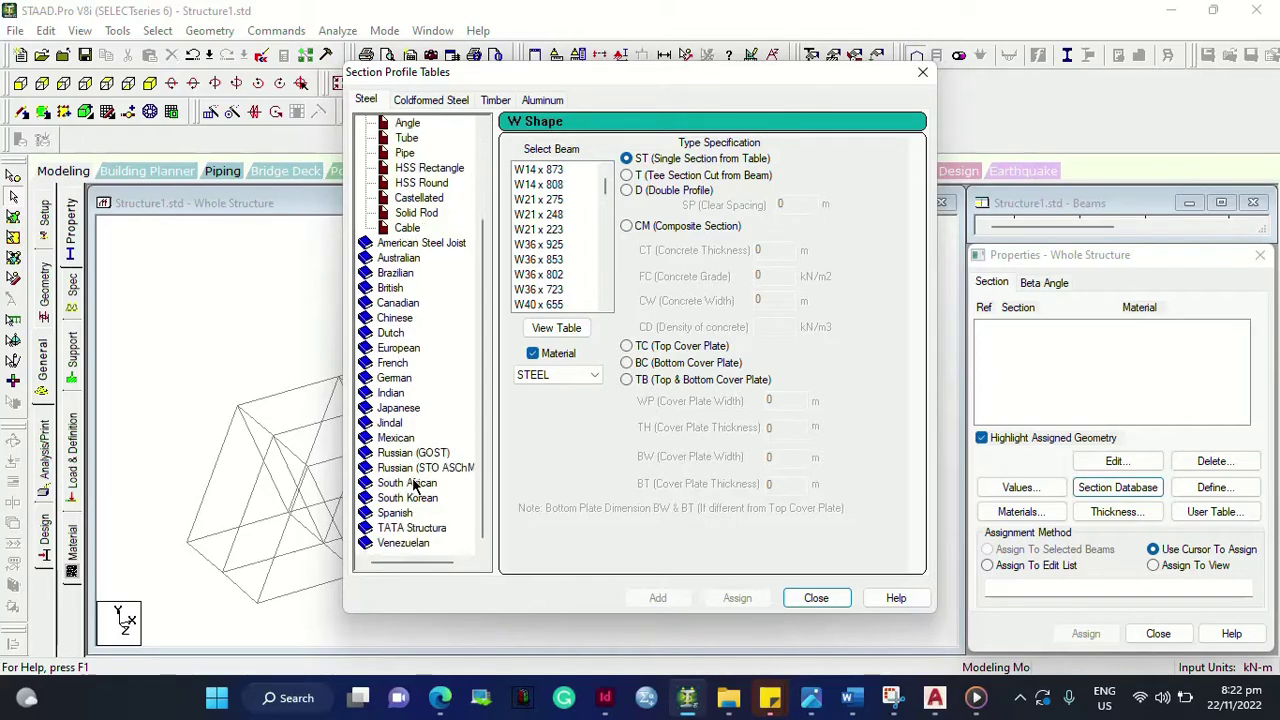
double_click(389, 349)
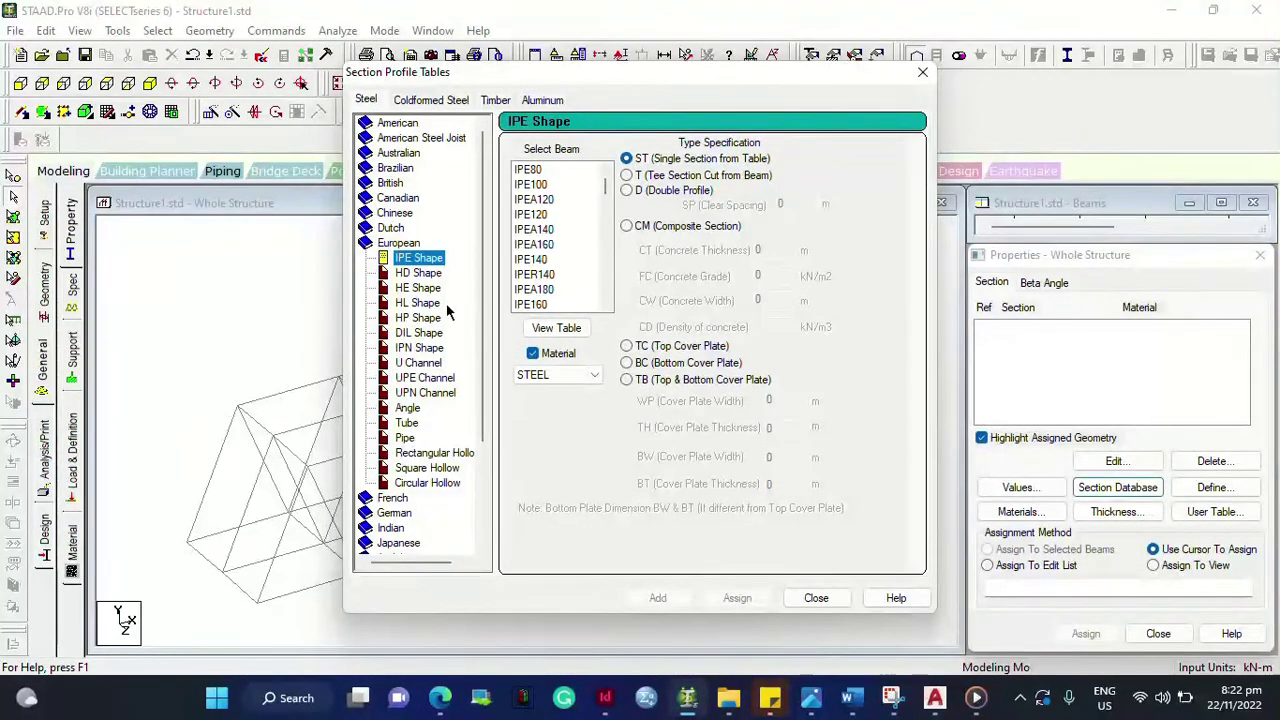
click(425, 275)
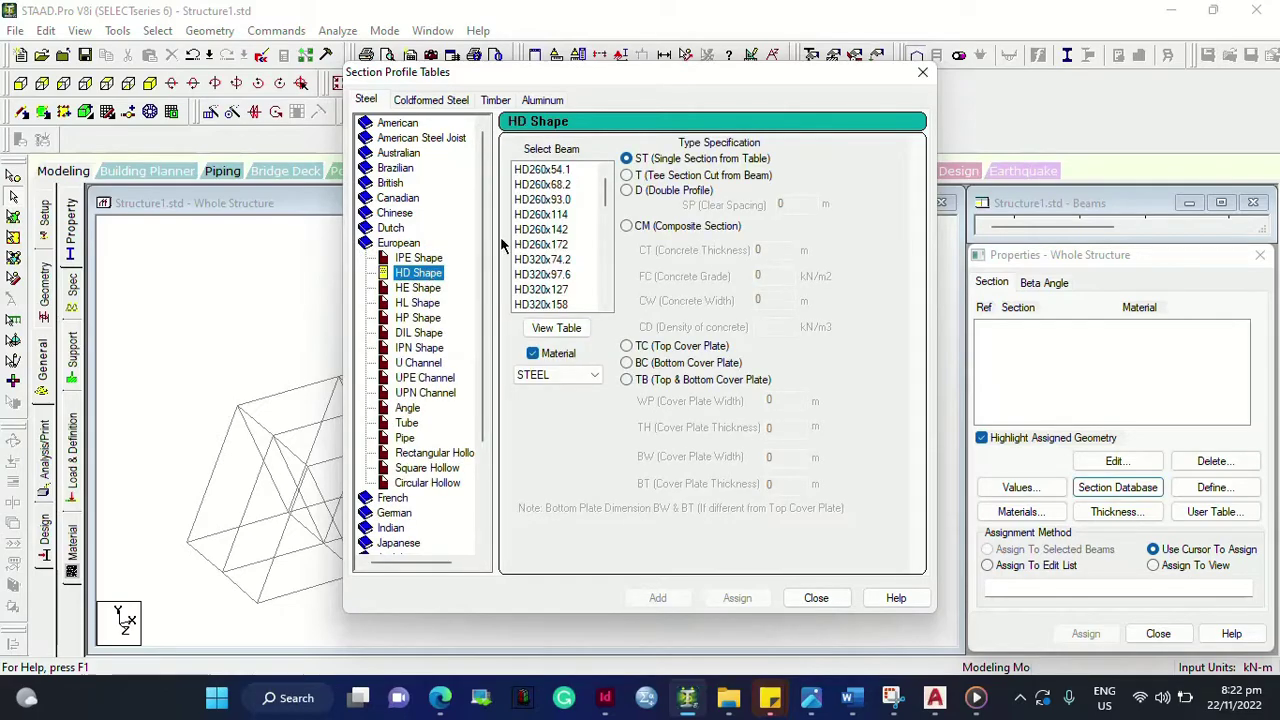
double_click(540, 214)
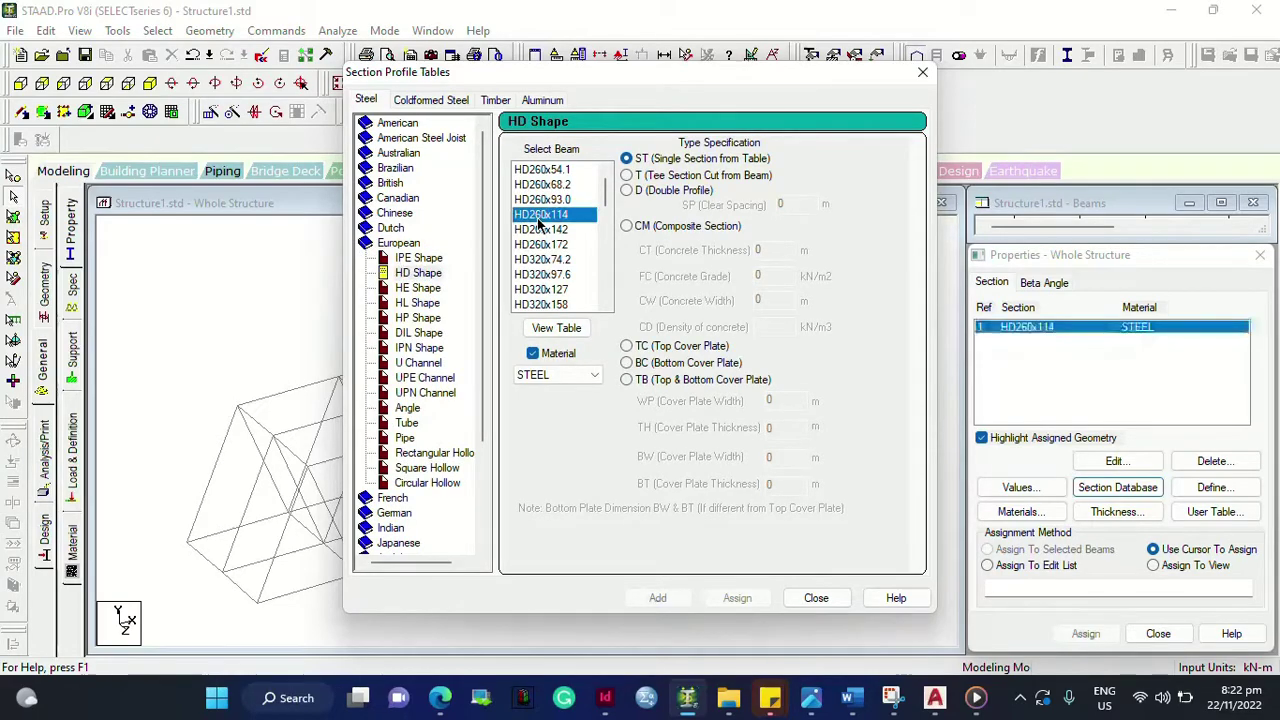
click(816, 598)
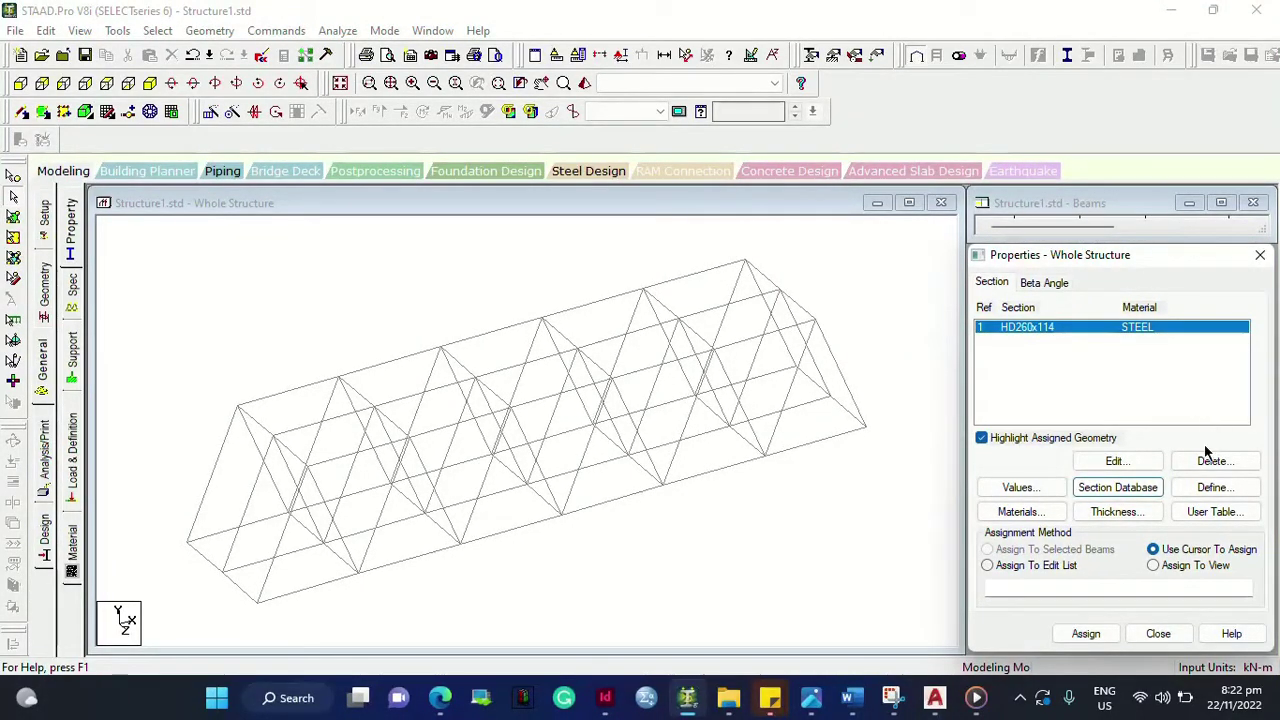
Step: Assign the HD260x114 section to all members in the view and accept the auto save
click(1165, 566)
click(1086, 634)
click(1152, 497)
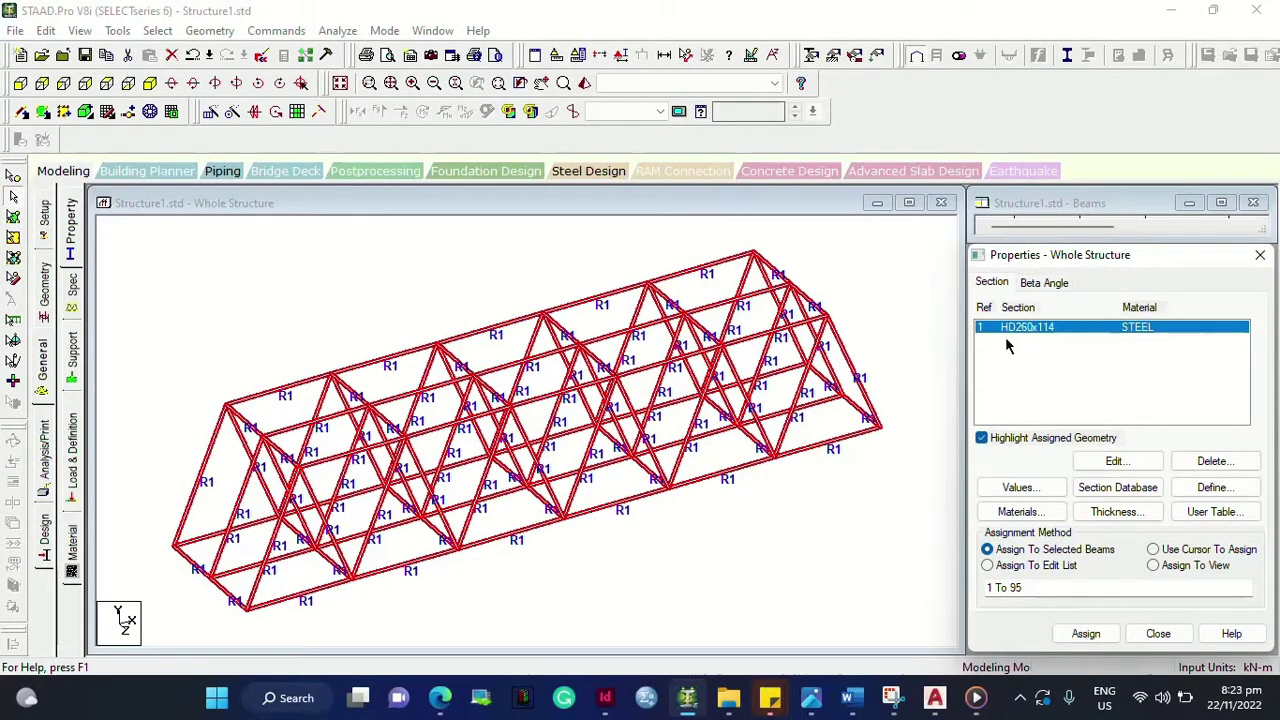
scroll(876, 416, down, 1)
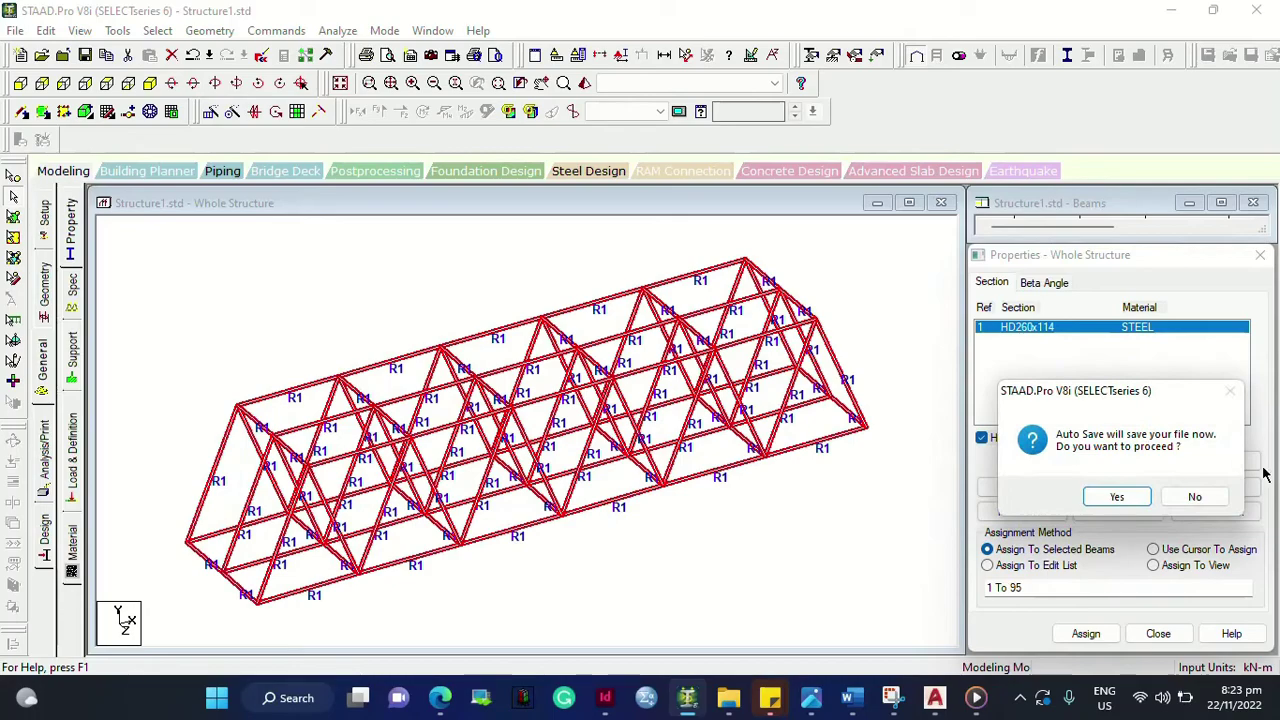
click(1092, 498)
click(525, 371)
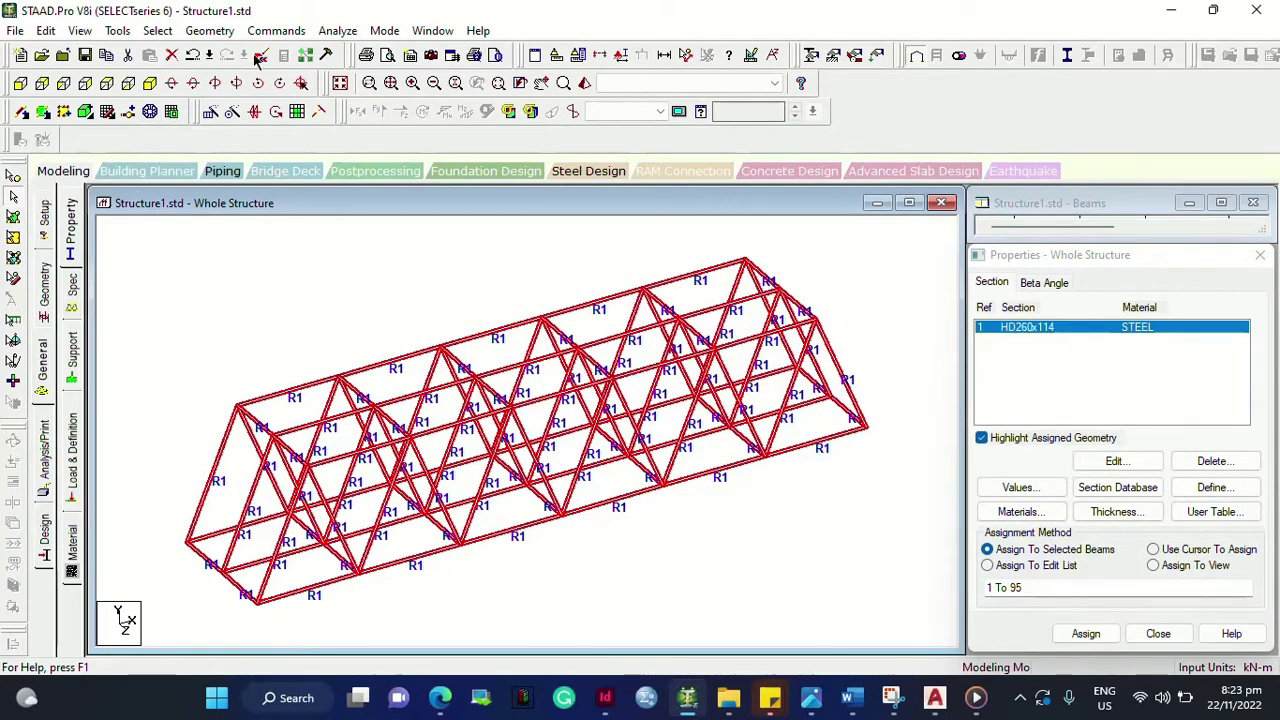
key(Left)
key(Left)
key(Left)
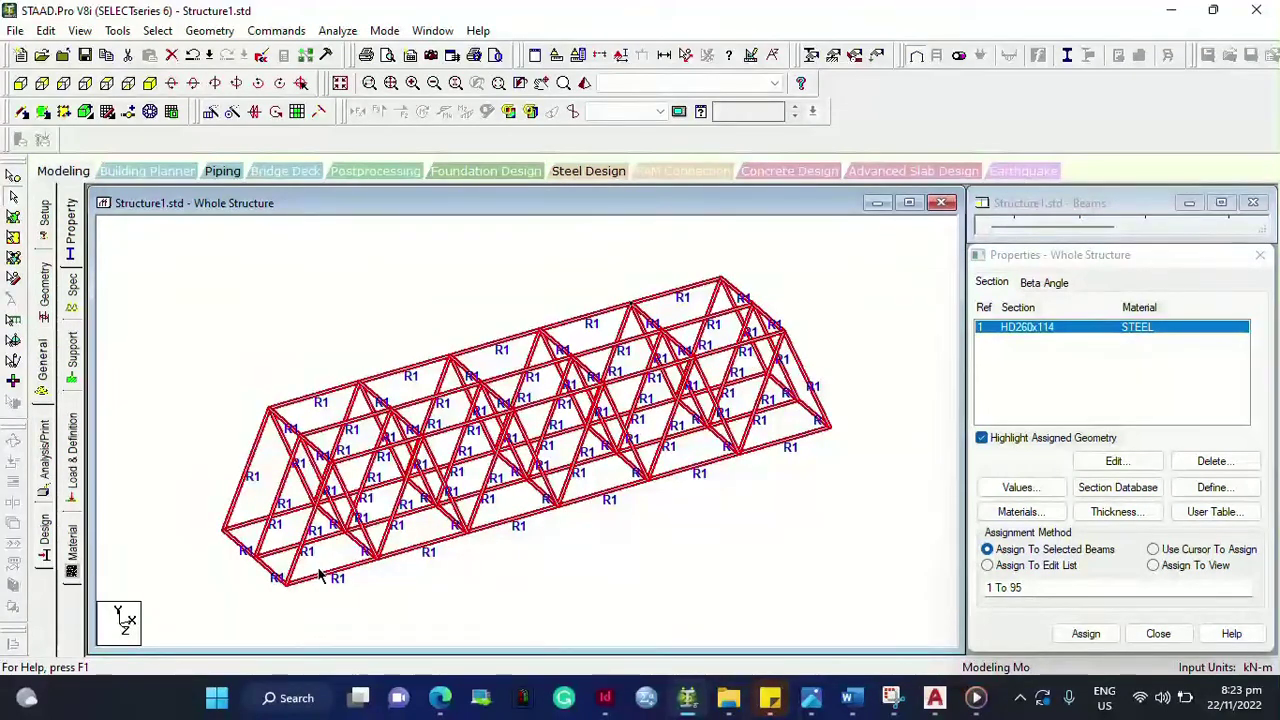
Step: Review the release options in the beam member specifications and close them without adding a specification
click(70, 238)
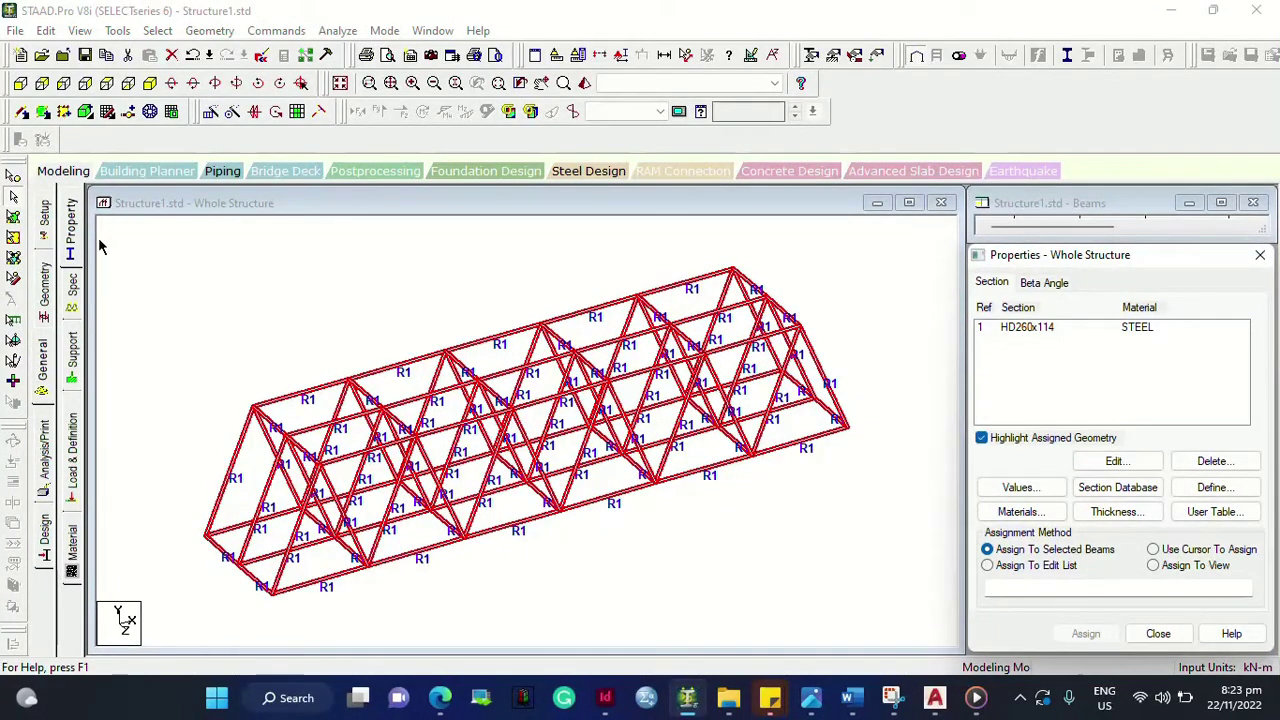
click(70, 292)
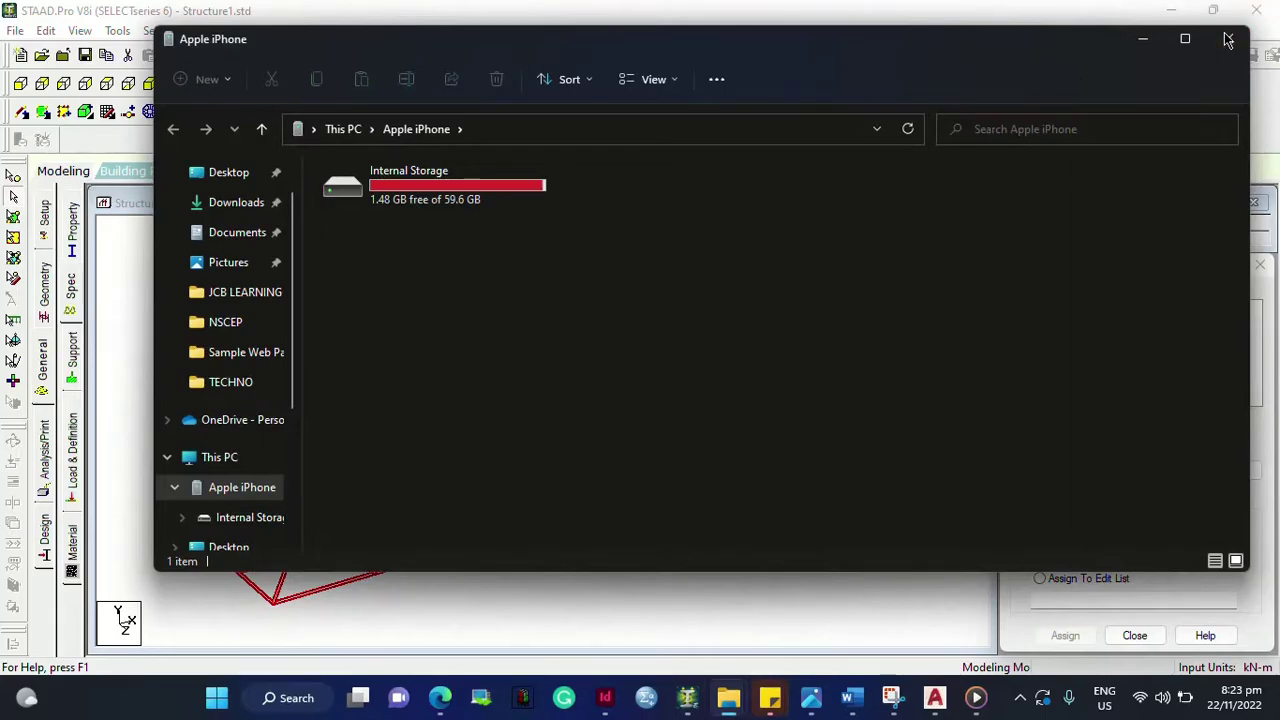
click(1228, 39)
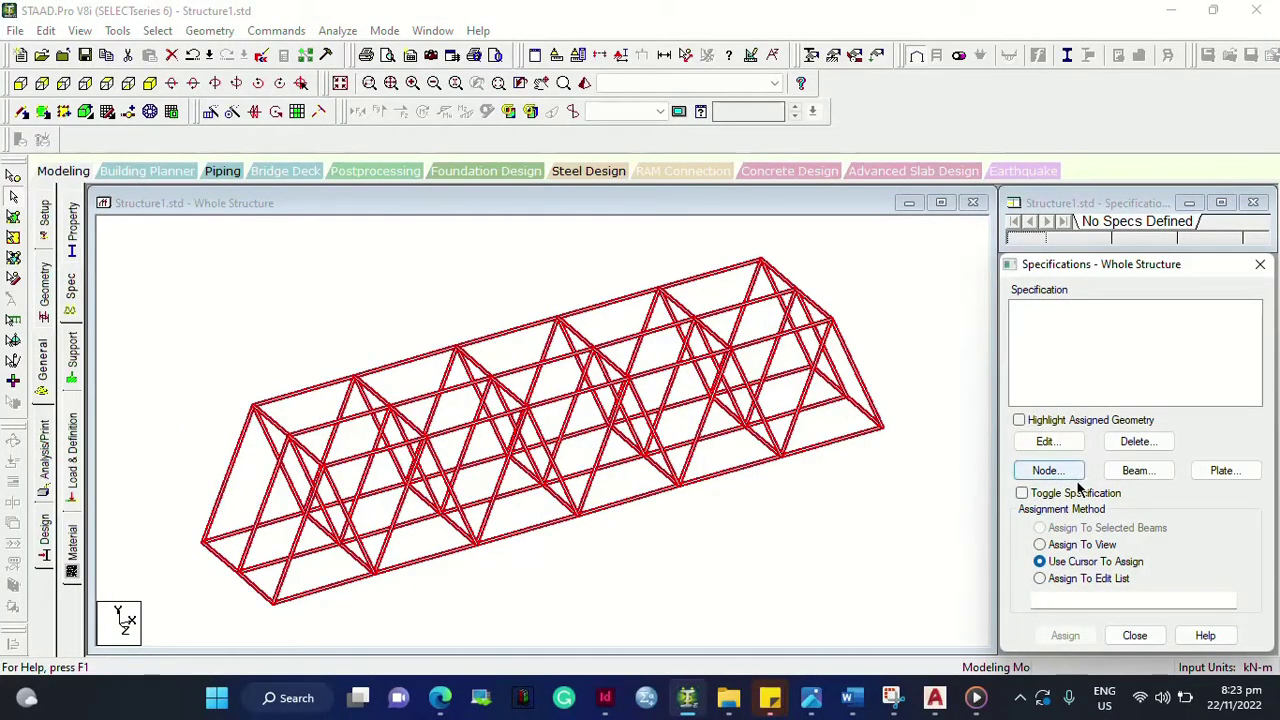
click(1152, 472)
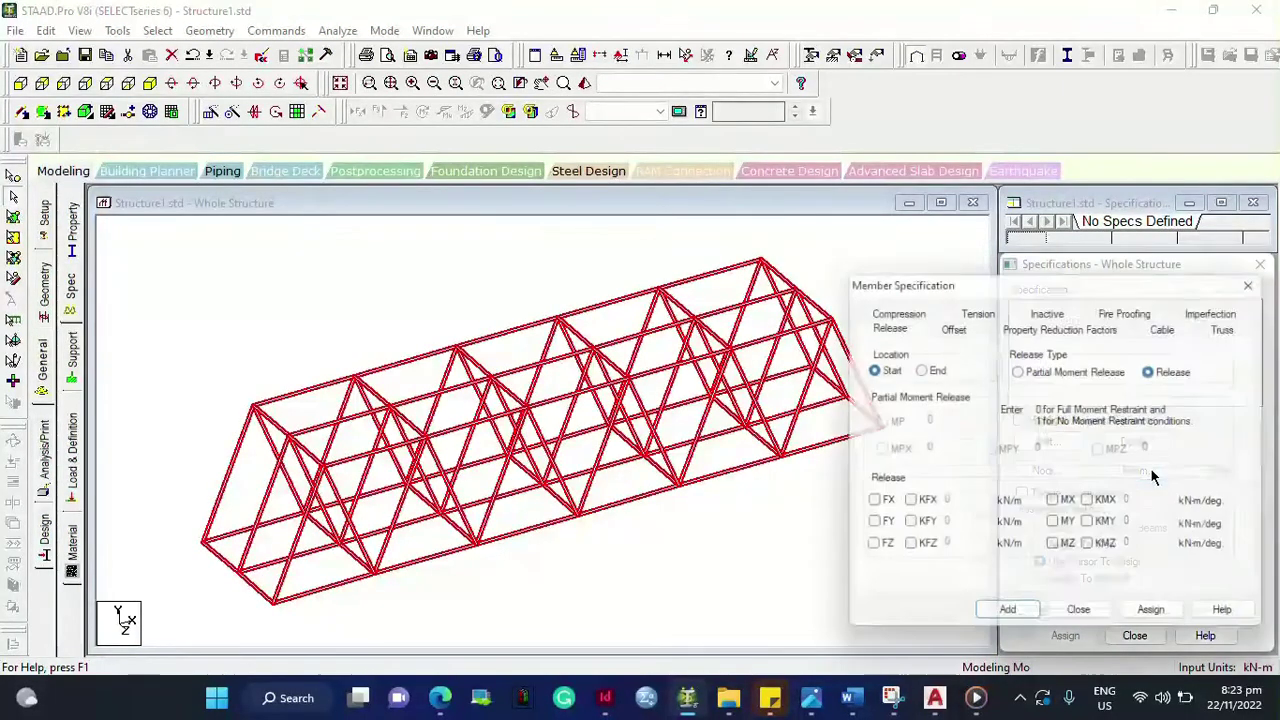
drag(1015, 277, 915, 239)
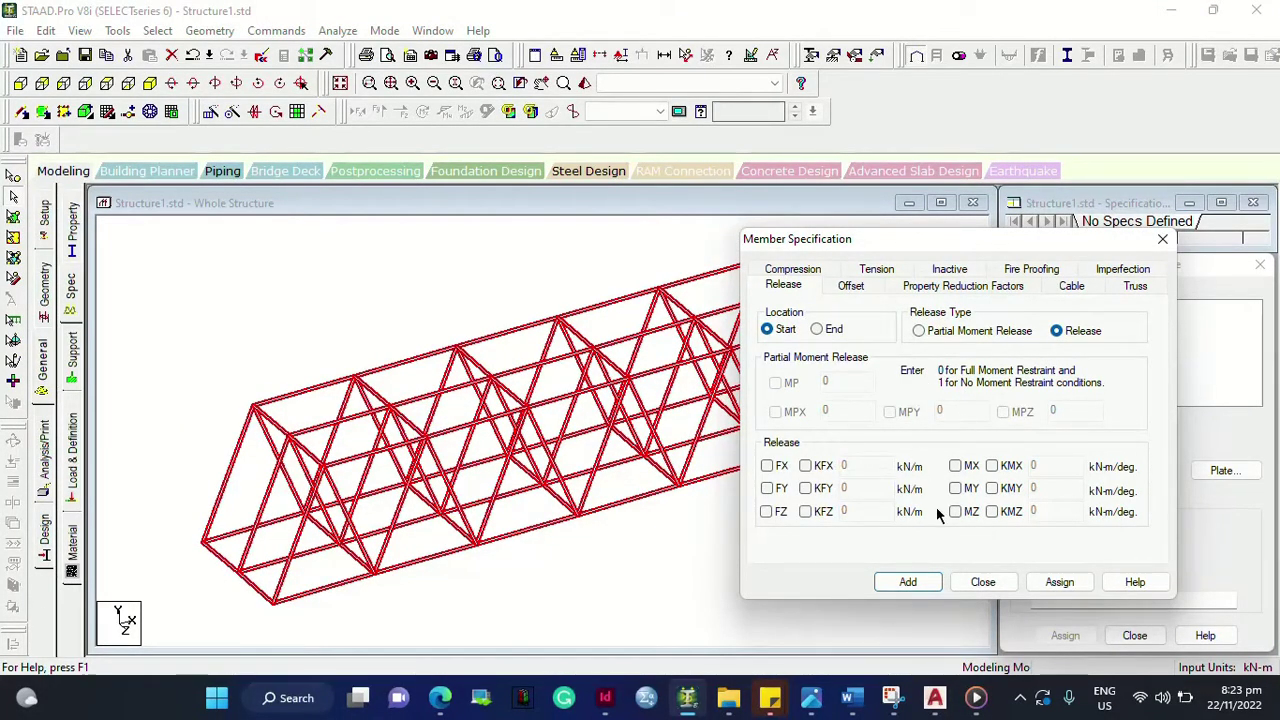
click(983, 585)
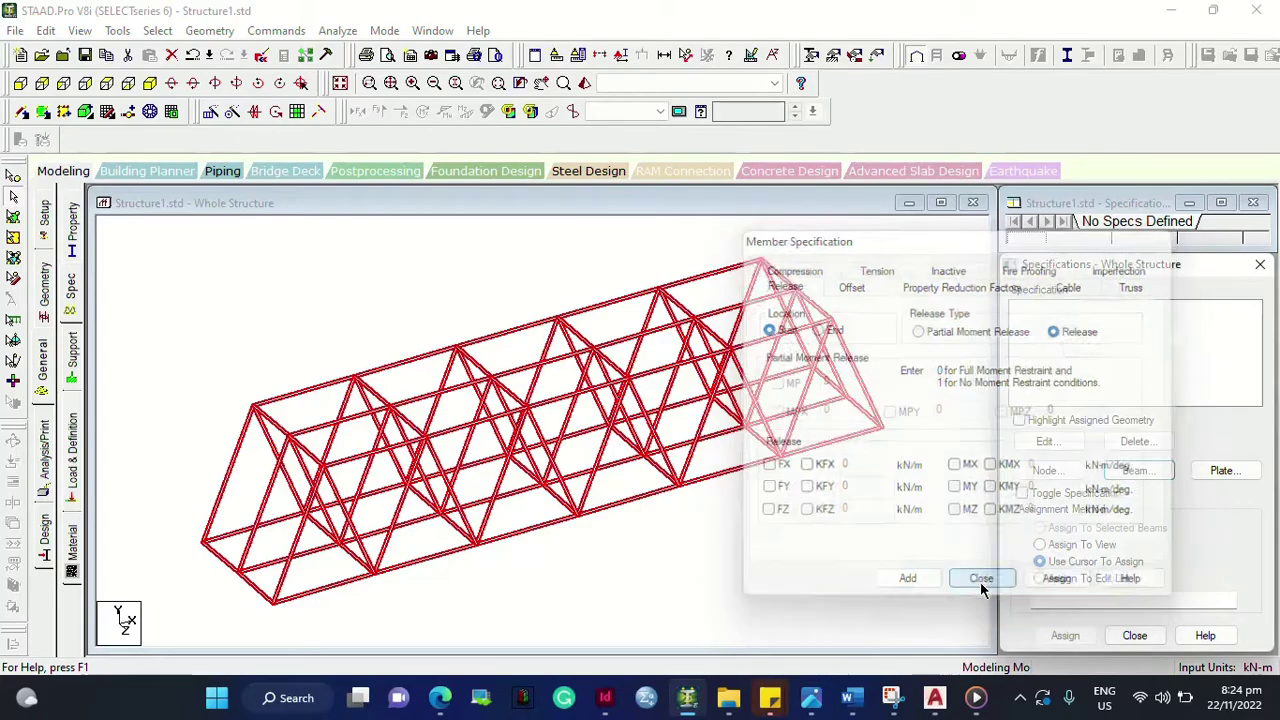
Step: Create an Enforced support for the structure and select it in the list of supports
click(71, 367)
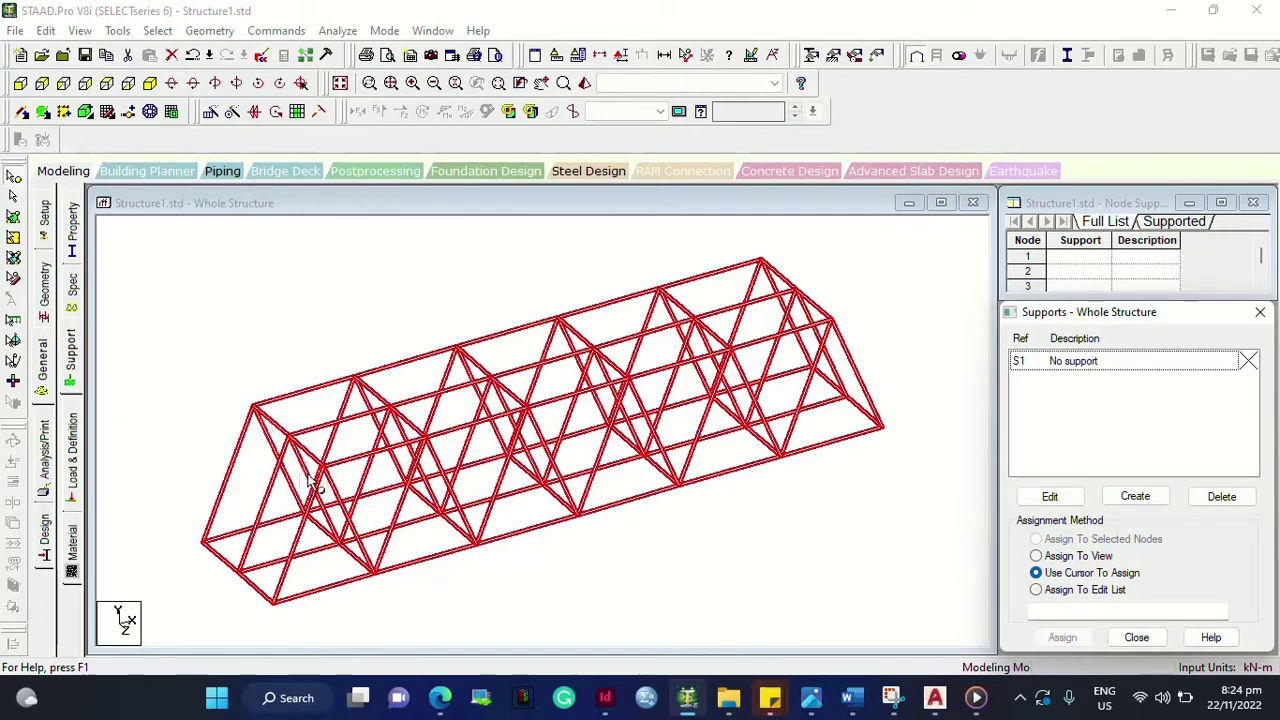
key(Right)
key(Right)
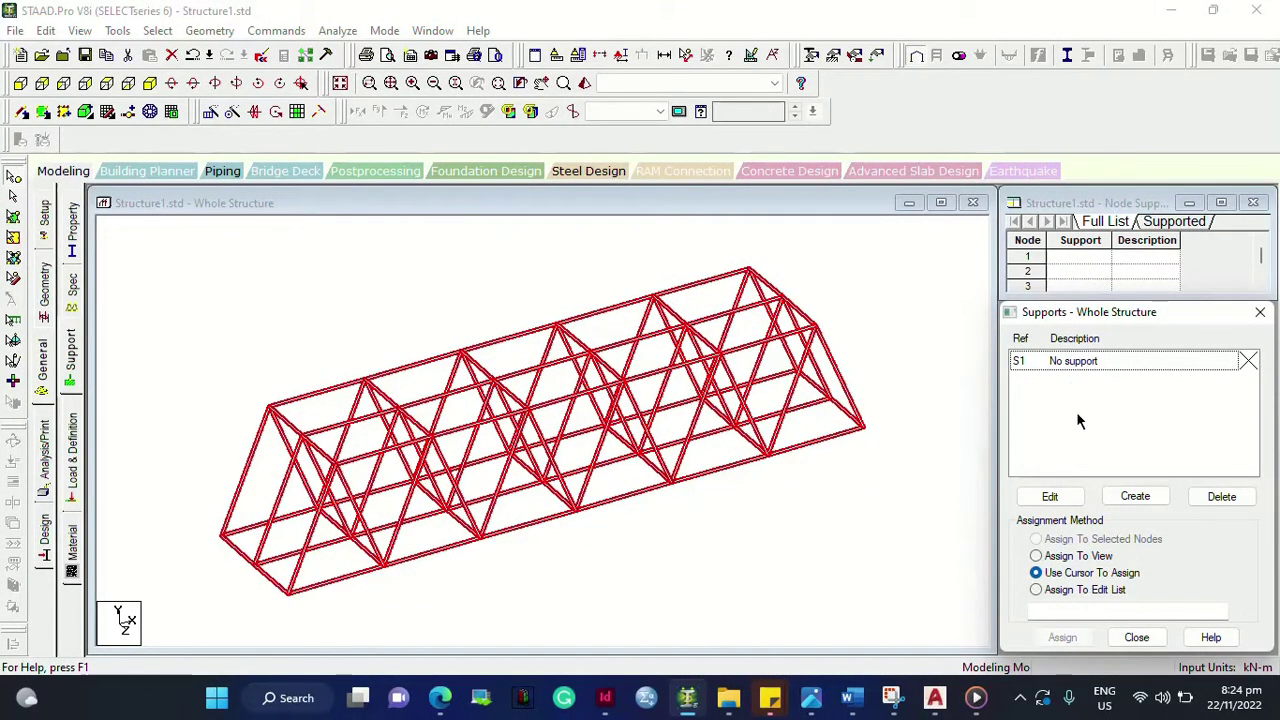
click(1097, 361)
click(1136, 496)
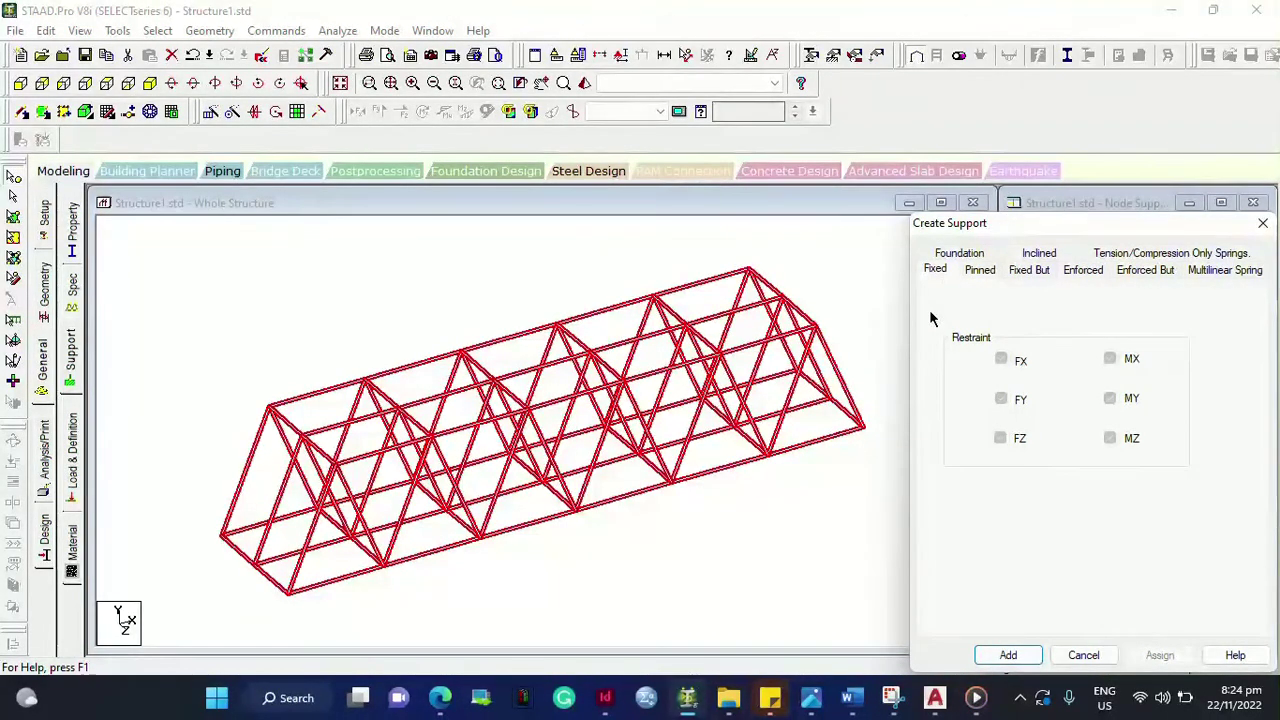
click(975, 269)
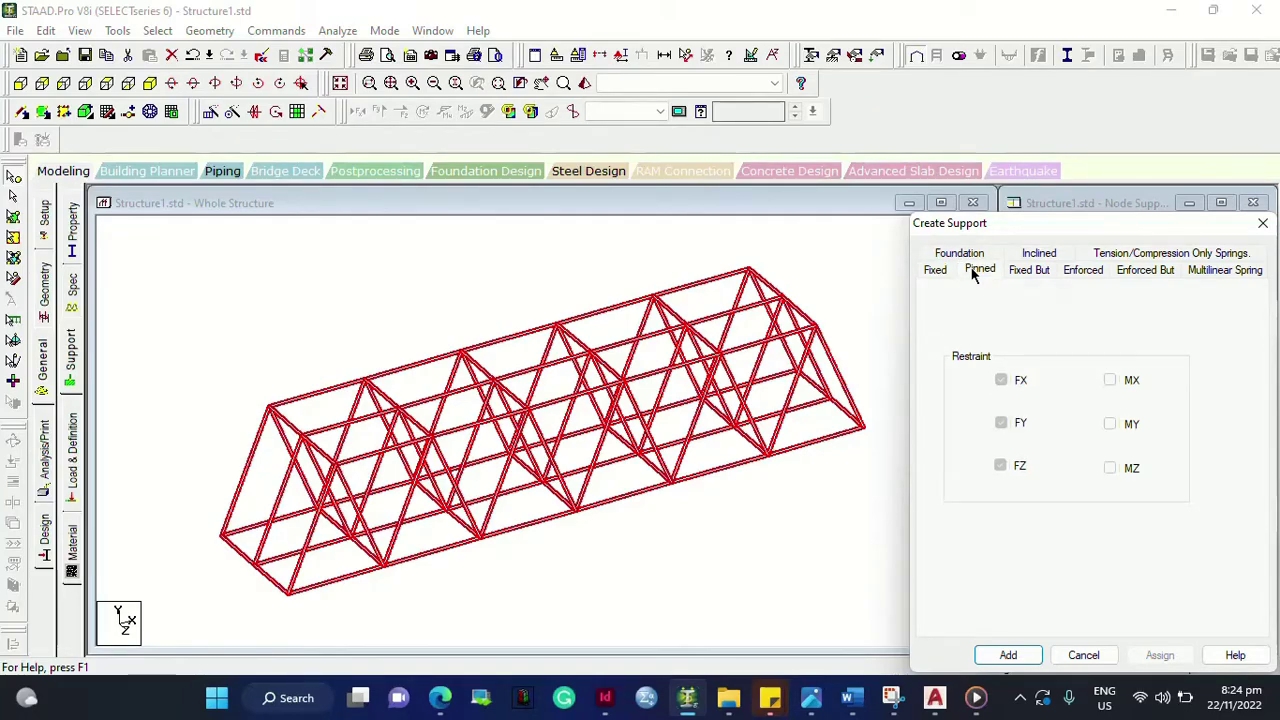
click(1025, 272)
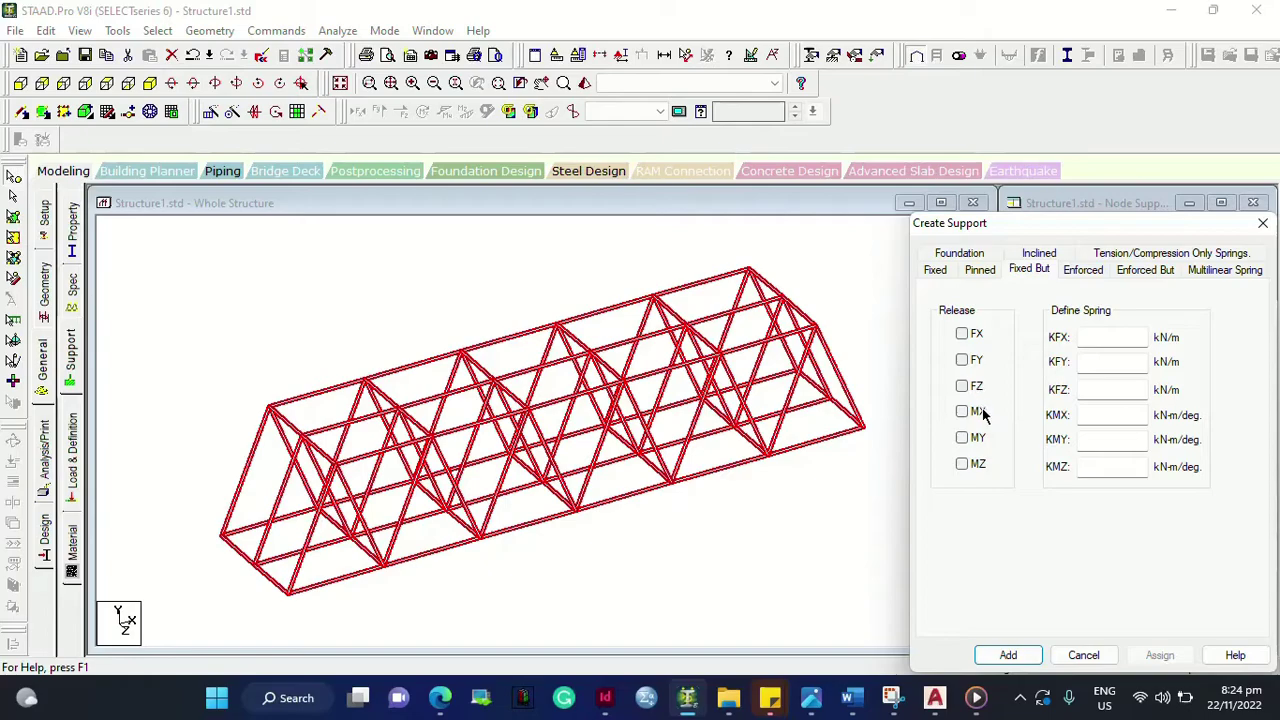
click(1085, 271)
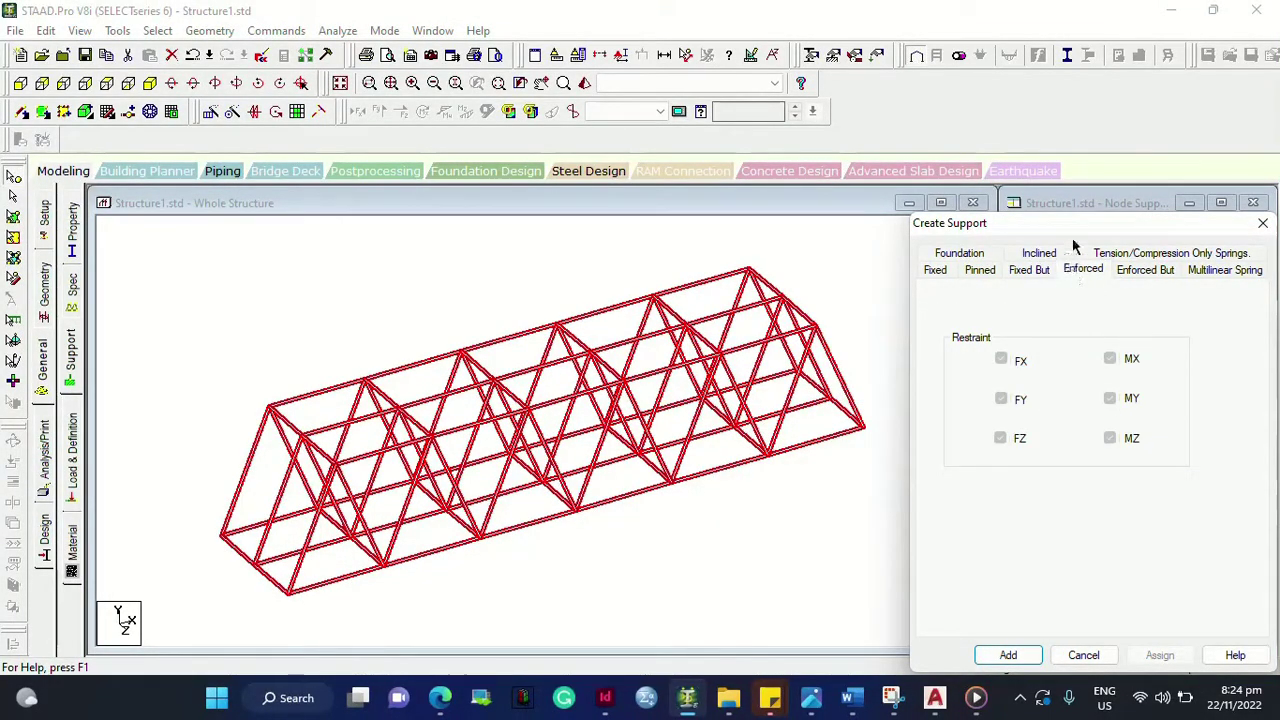
drag(1075, 217, 1062, 175)
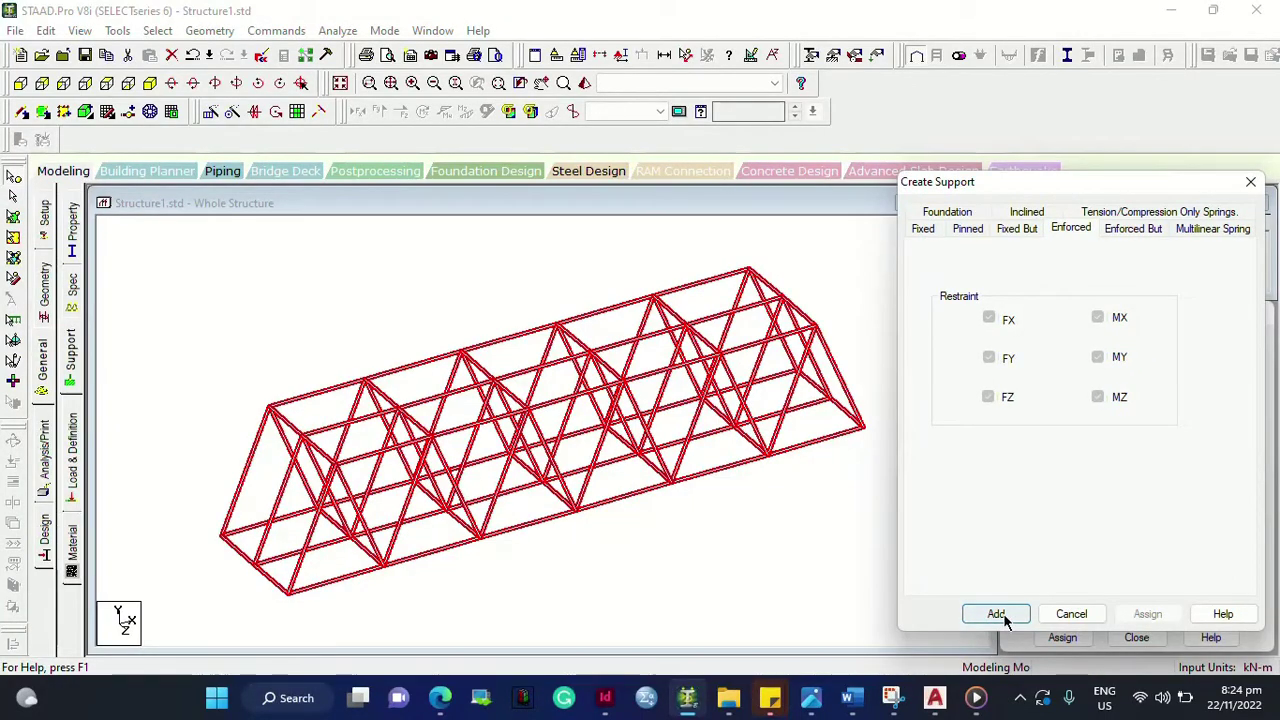
click(997, 614)
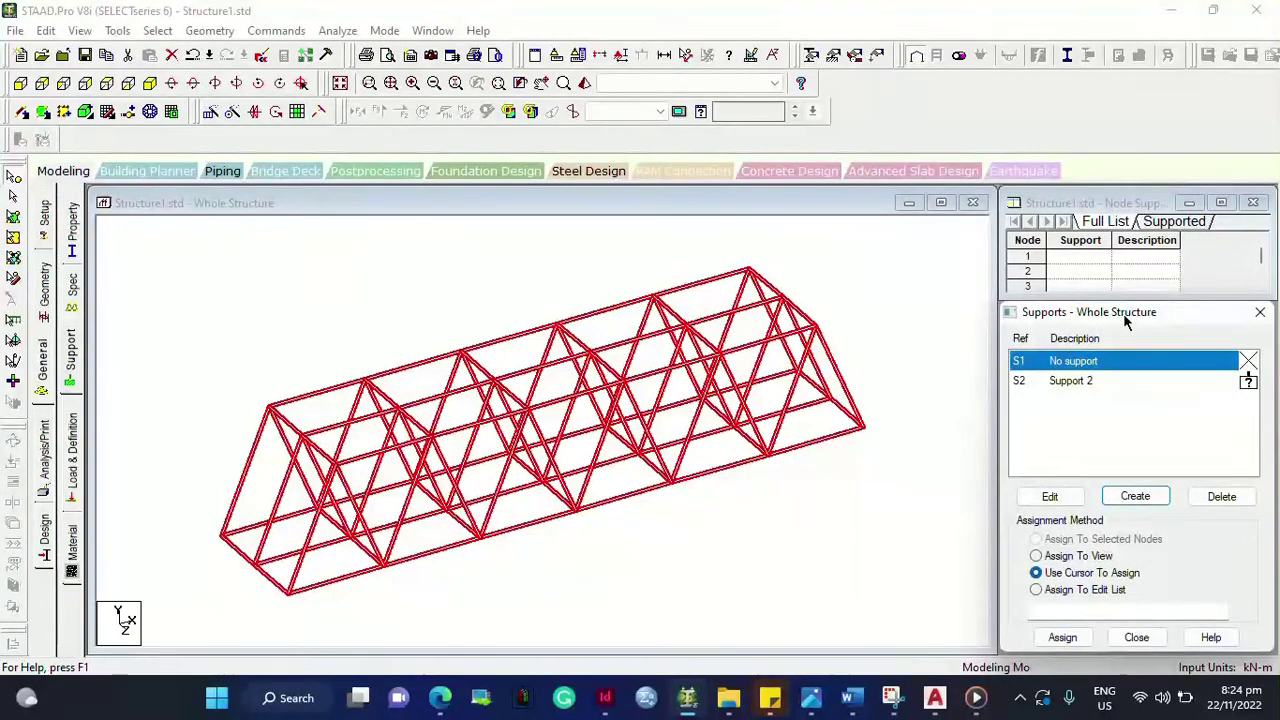
click(1097, 381)
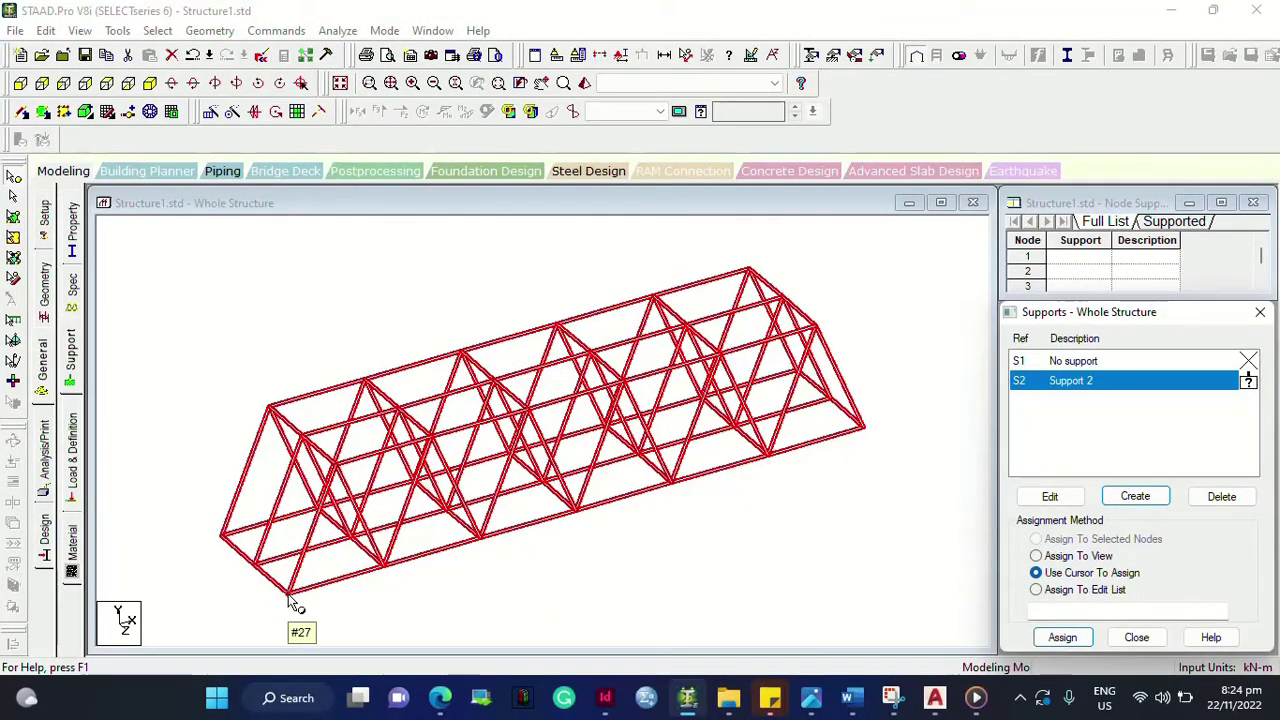
click(1035, 555)
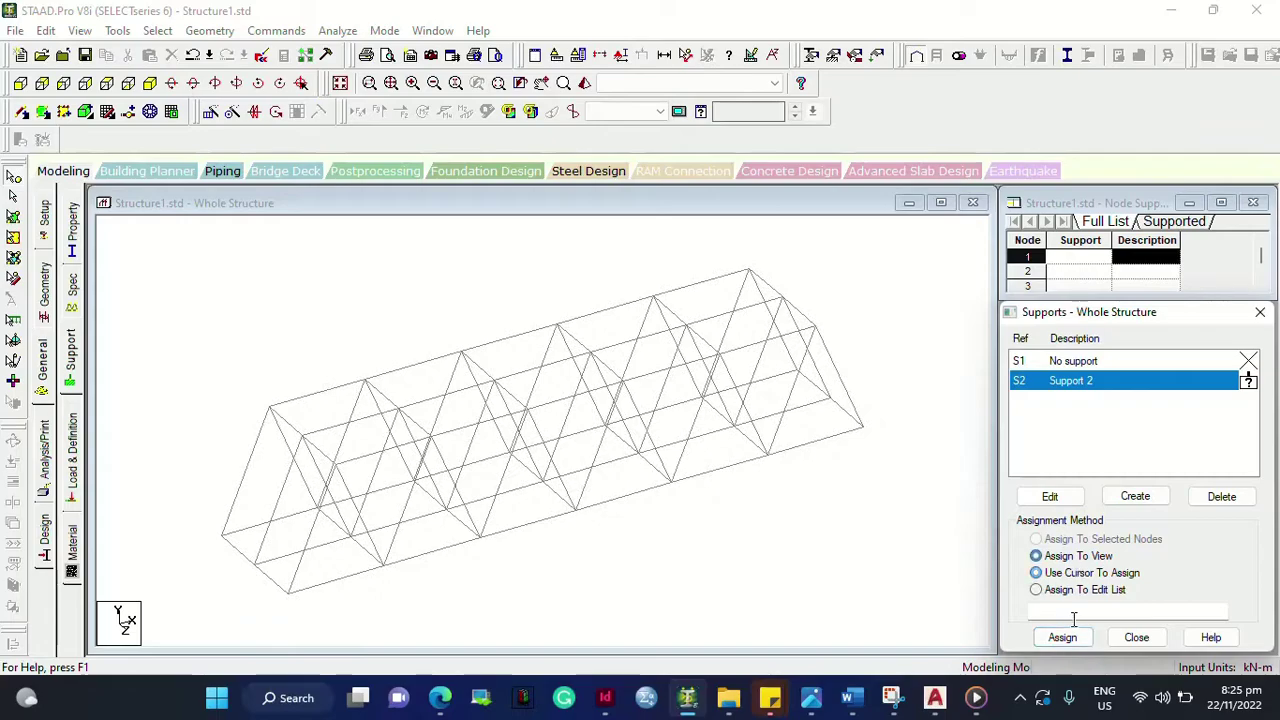
click(1062, 637)
click(1213, 524)
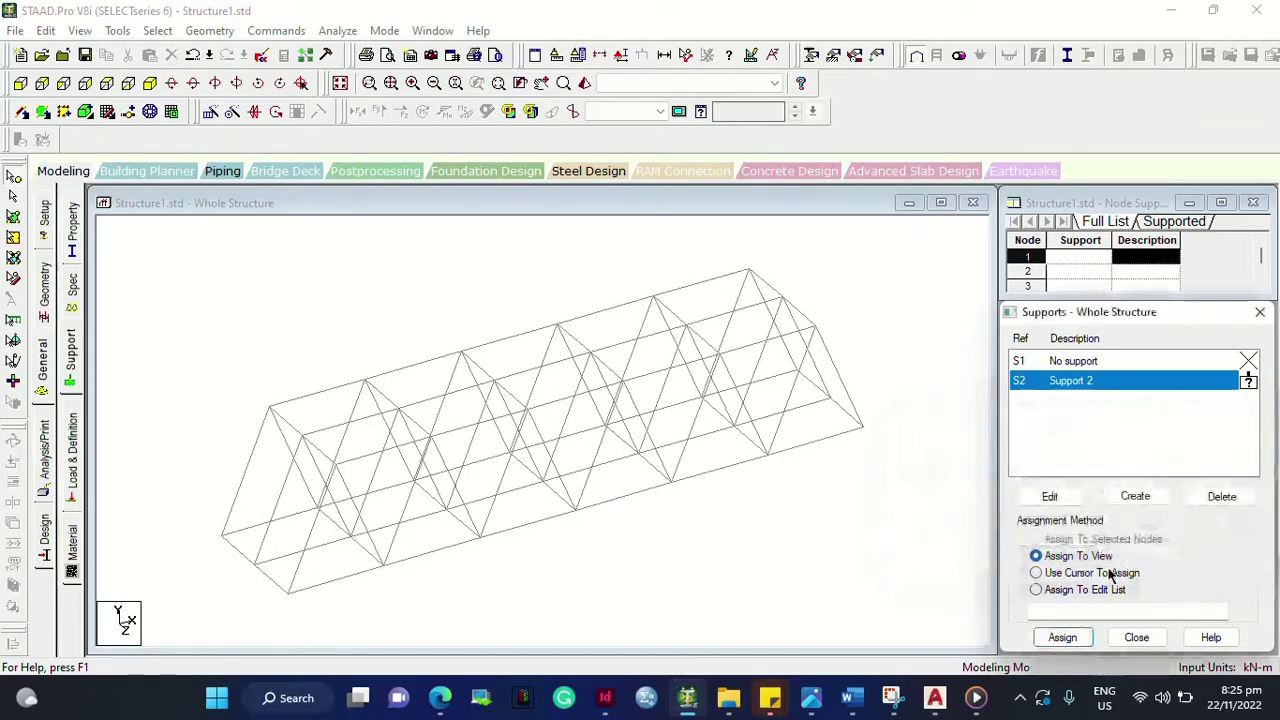
Step: Assign the Enforced support with the cursor to the truss's four bottom corner nodes 1, 7, 27 and 33
click(1035, 572)
click(1062, 637)
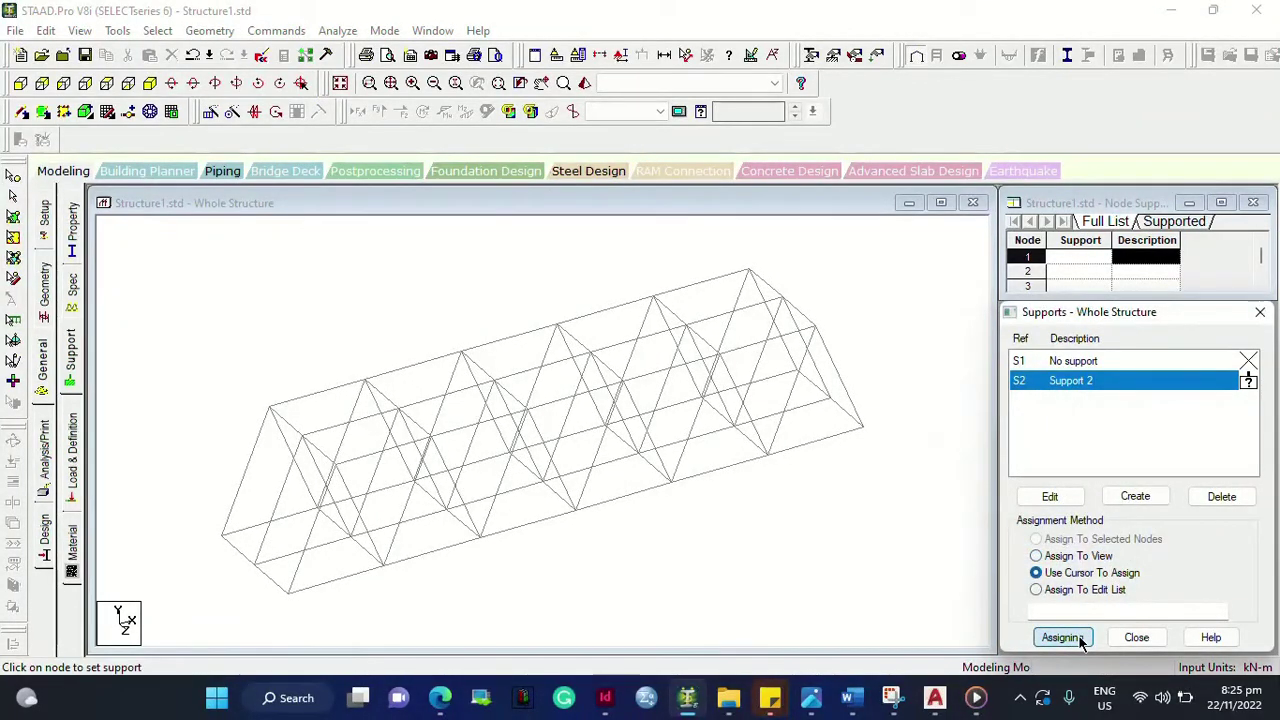
click(289, 598)
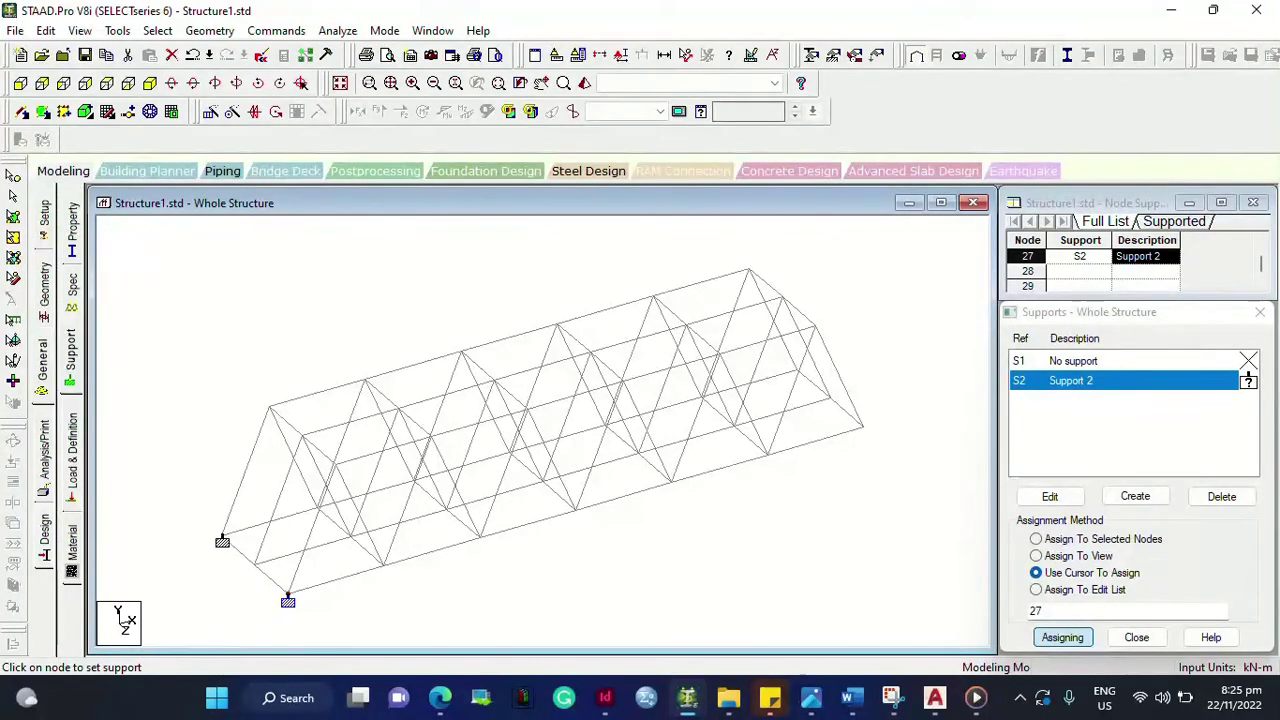
click(222, 538)
click(795, 377)
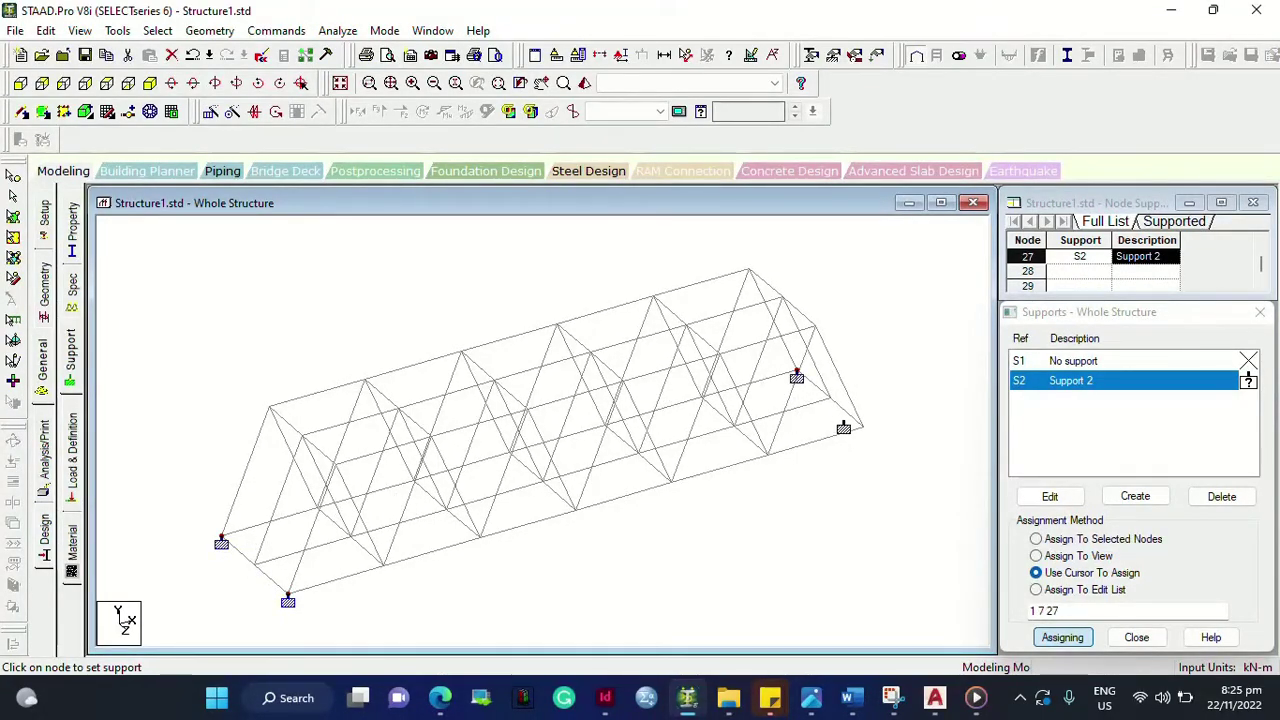
click(862, 431)
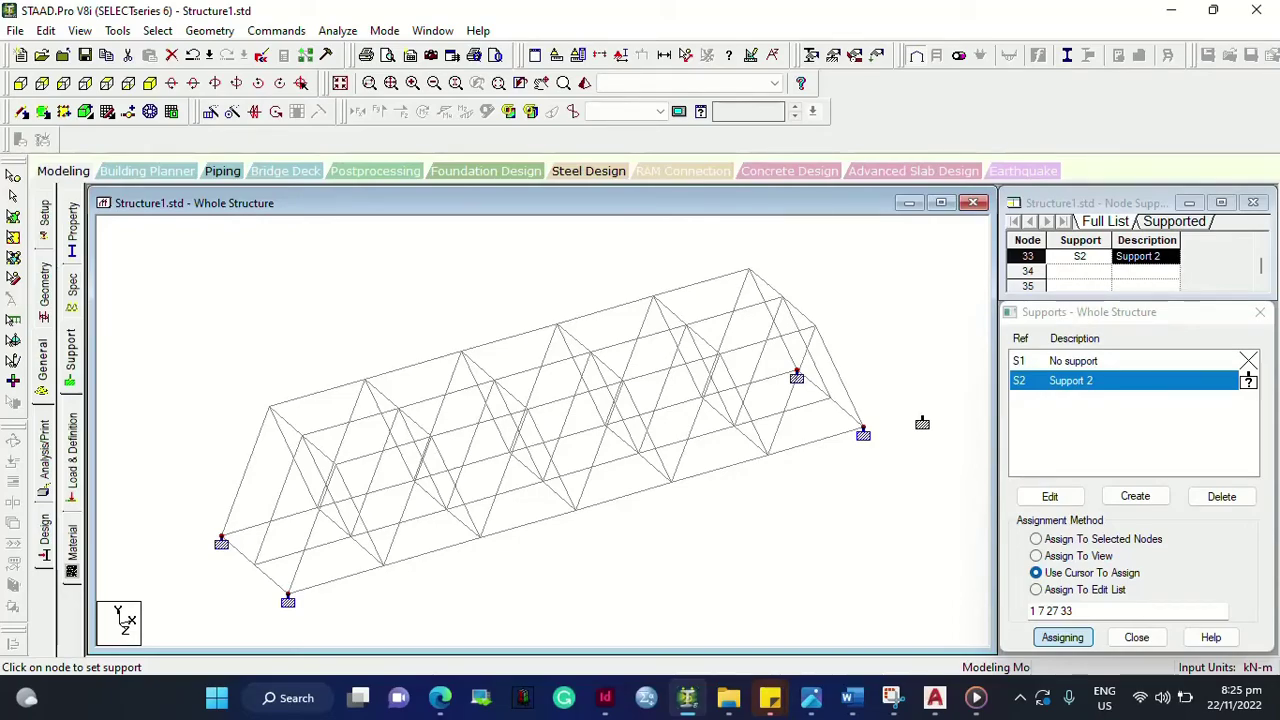
click(1136, 637)
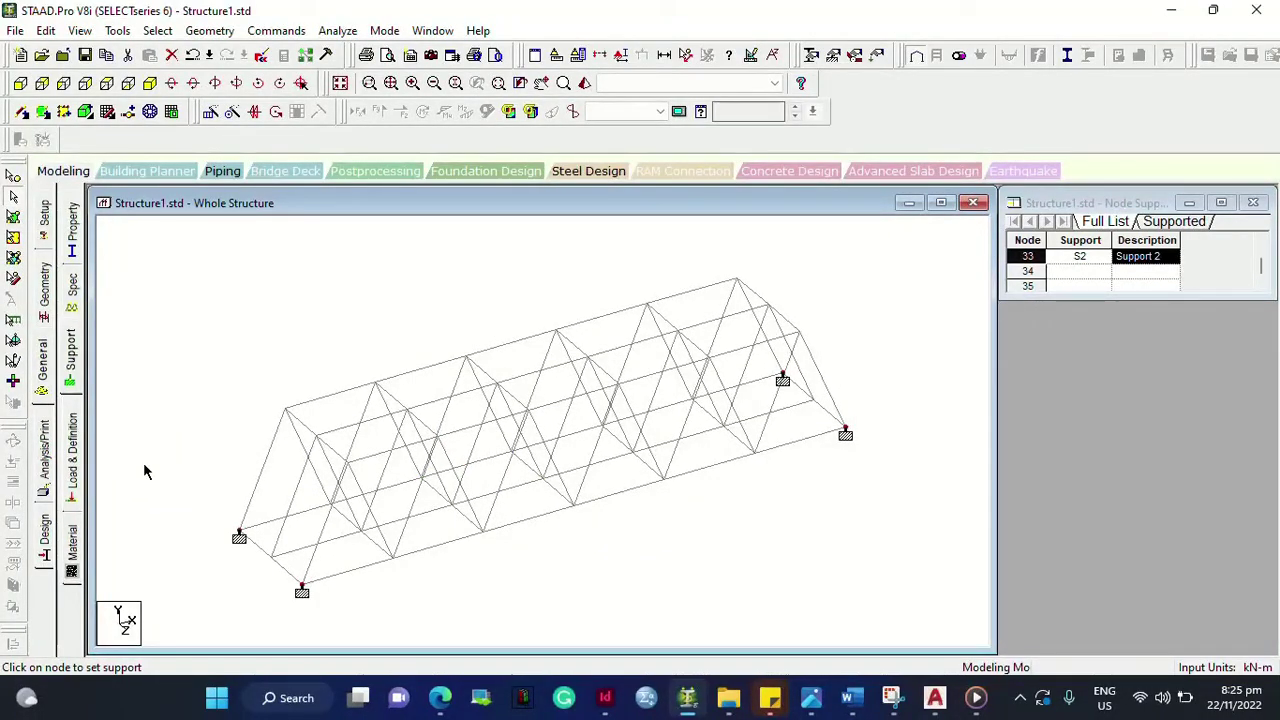
Step: Assign the STAINLESSSTEEL material to all members in the view and confirm the assignment
click(72, 553)
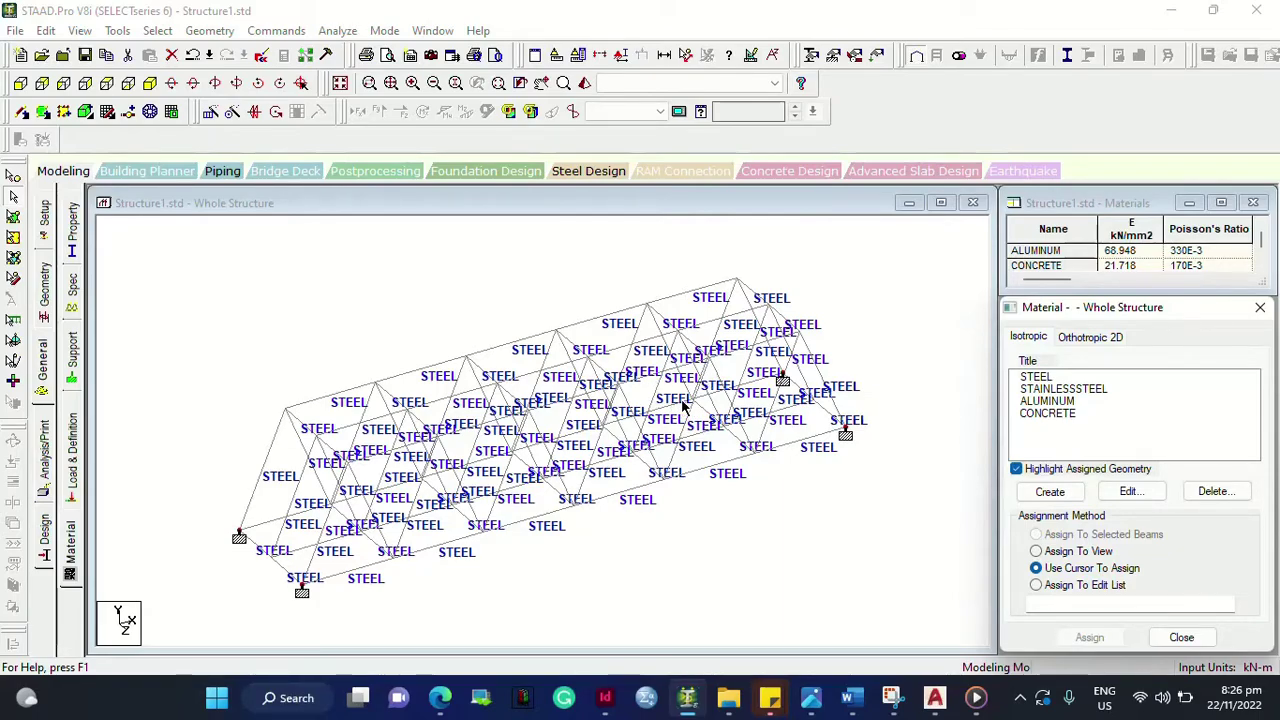
click(1058, 390)
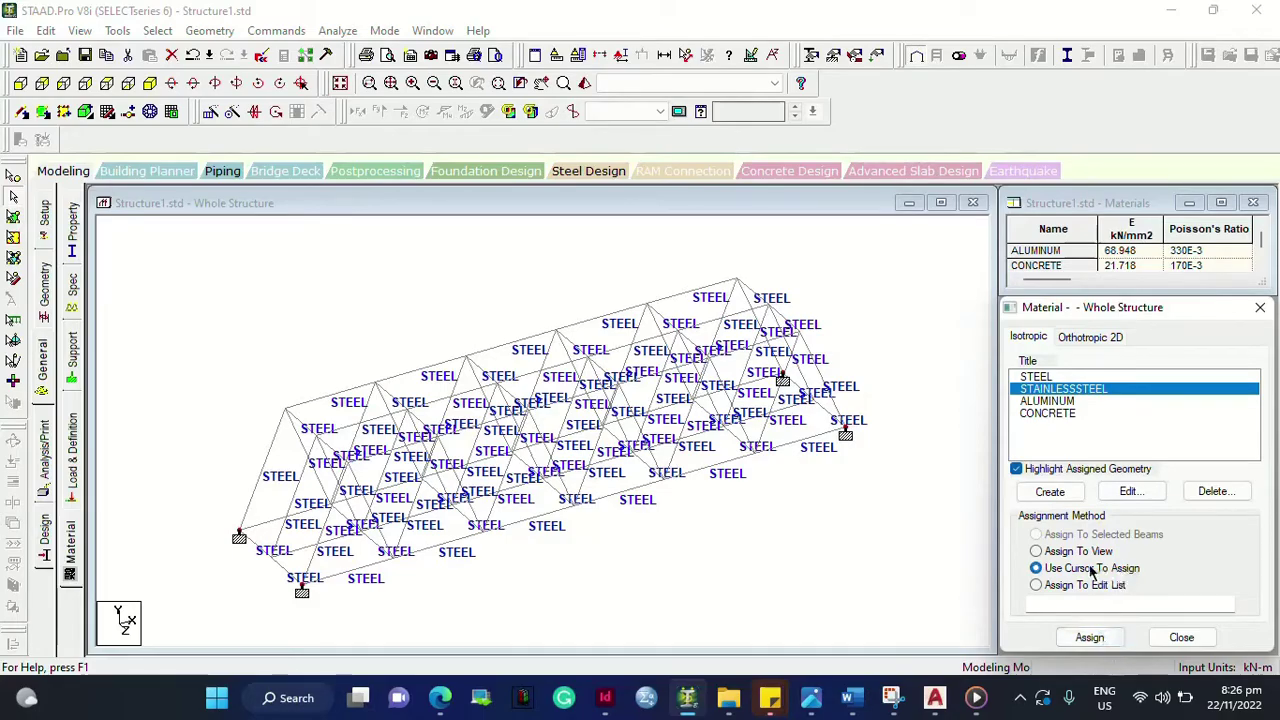
click(1040, 551)
click(1089, 637)
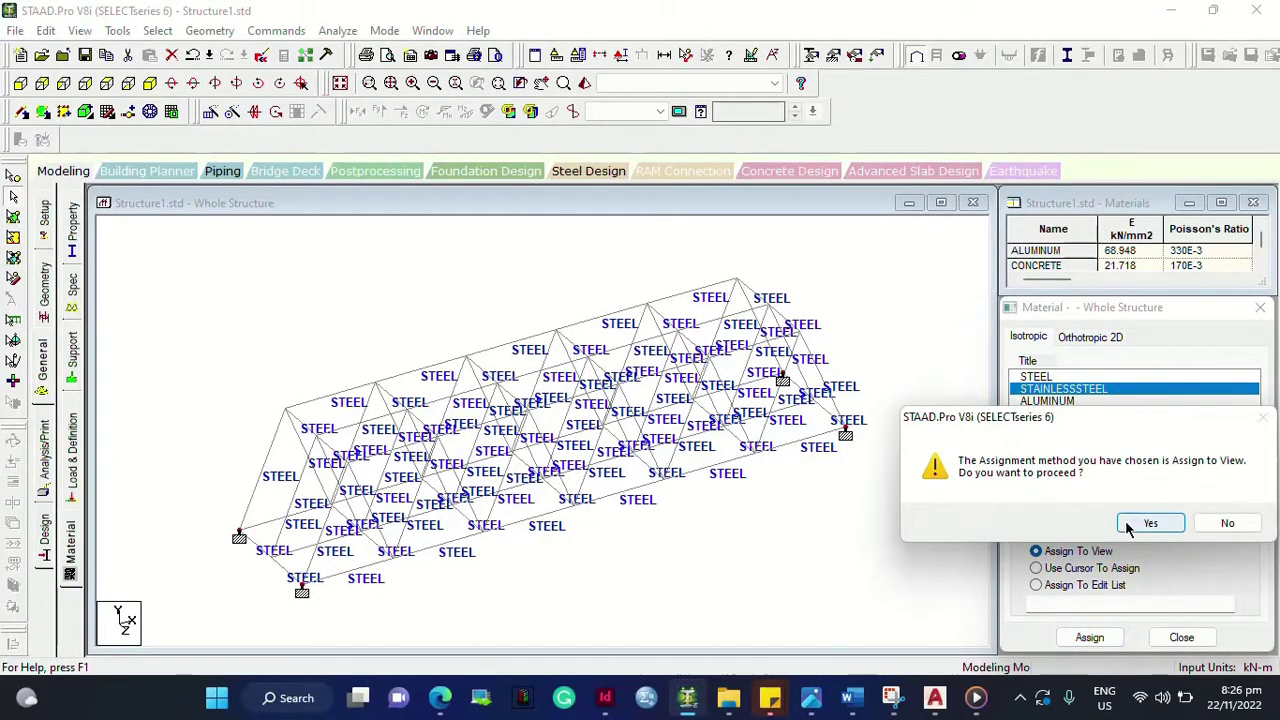
click(1150, 523)
middle_drag(779, 412, 436, 362)
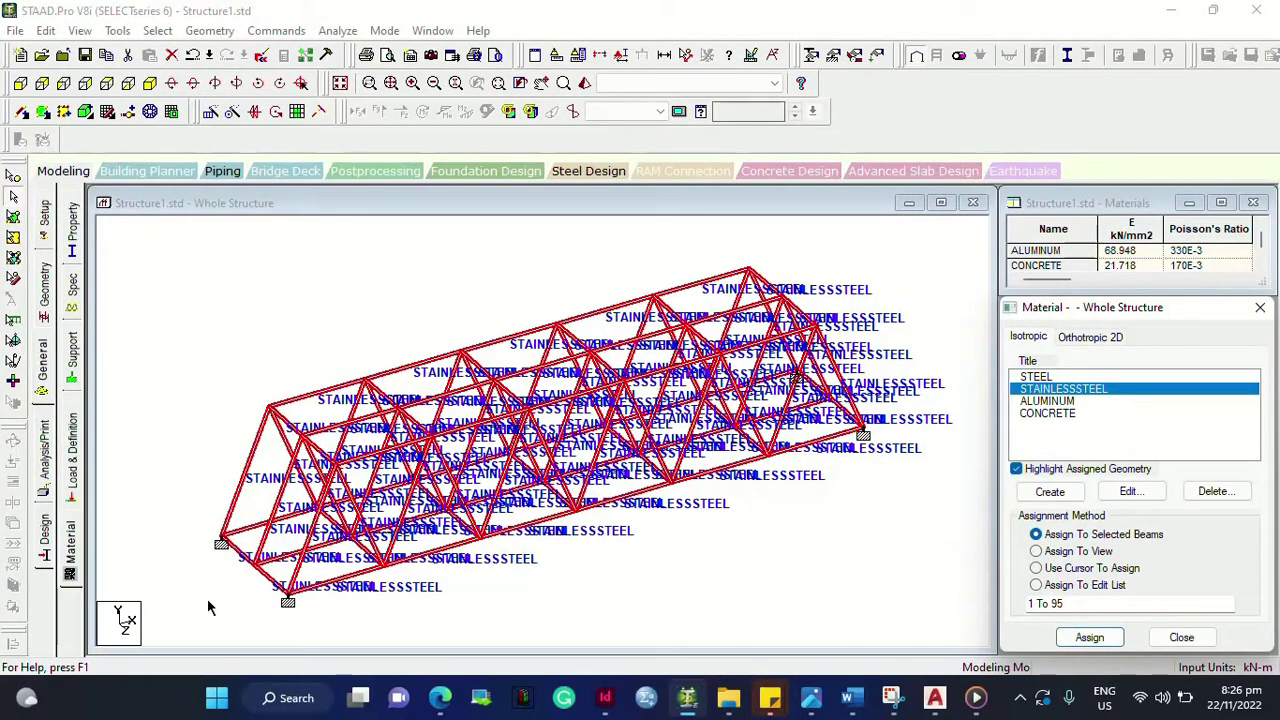
Step: Add primary load case 1 with the Dead loading type and the title LOAD CASE 1
click(72, 468)
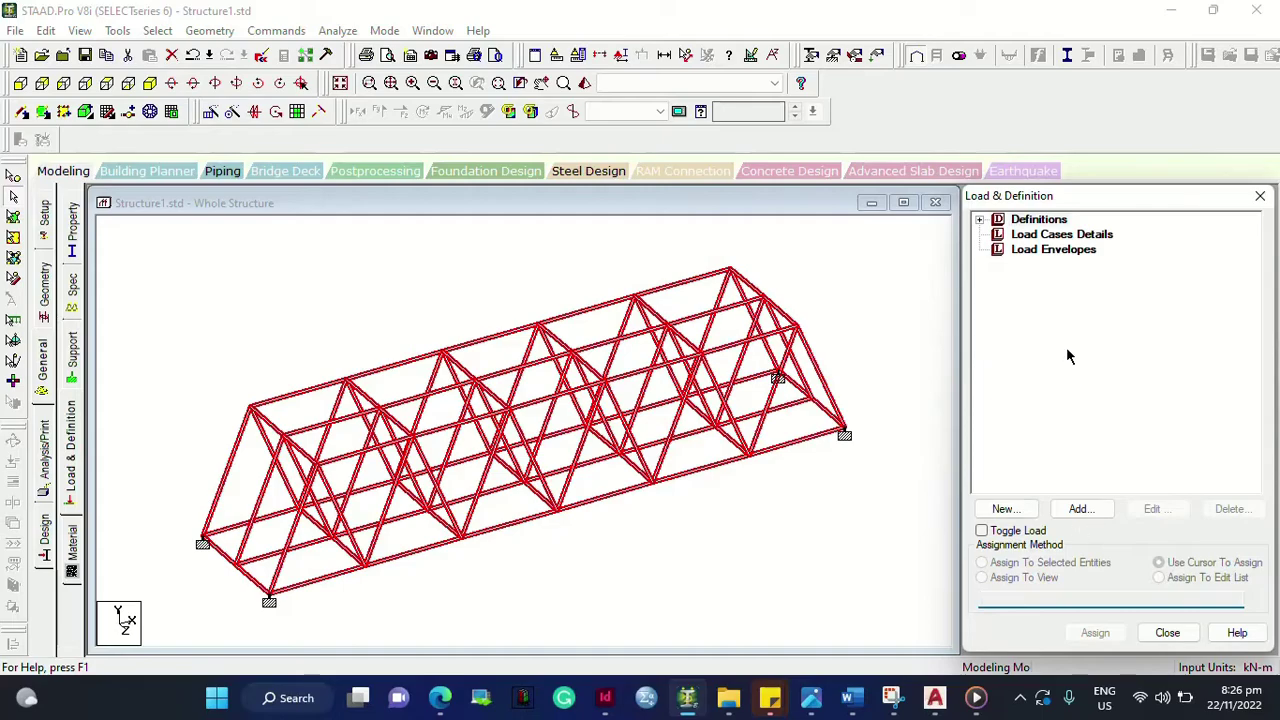
click(1050, 236)
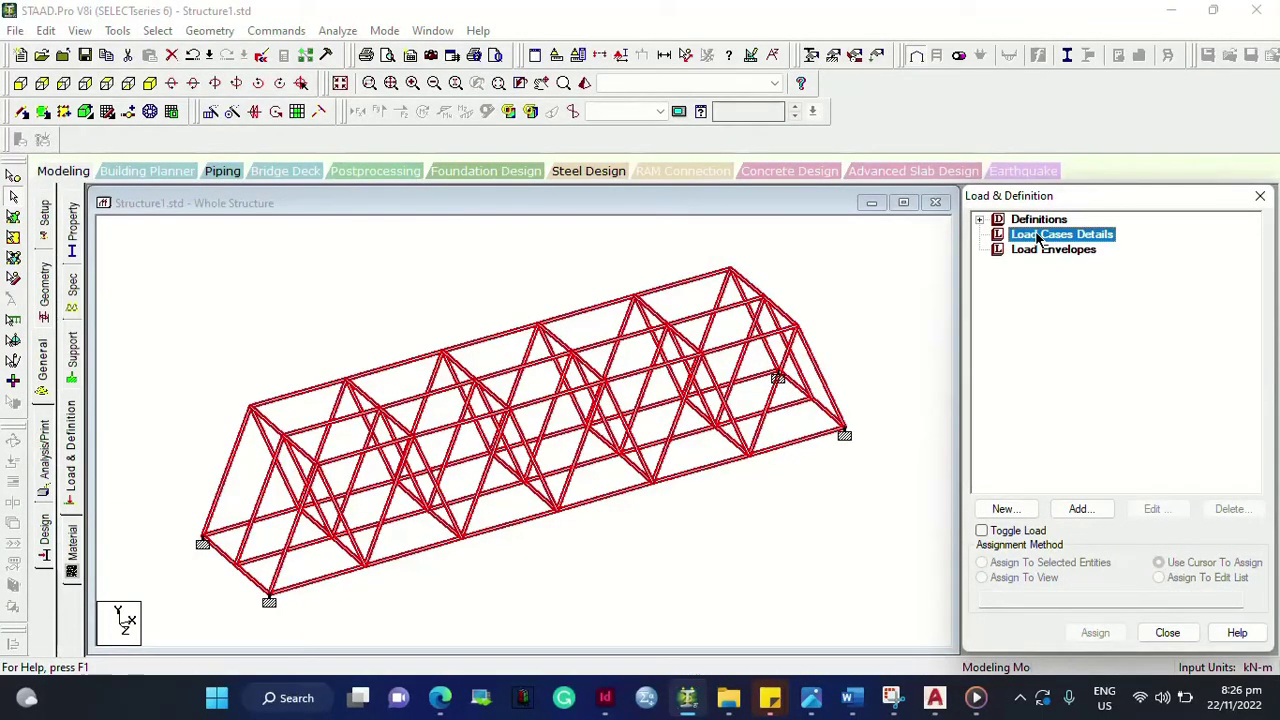
click(1080, 509)
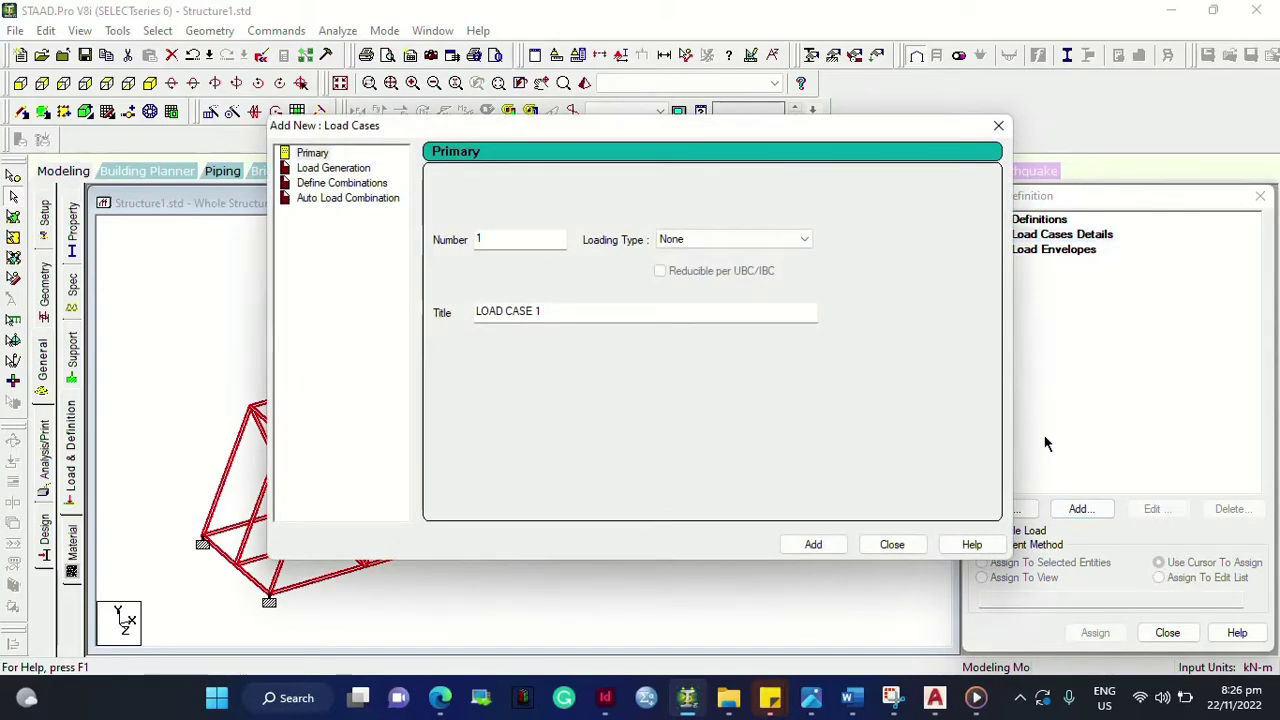
click(320, 153)
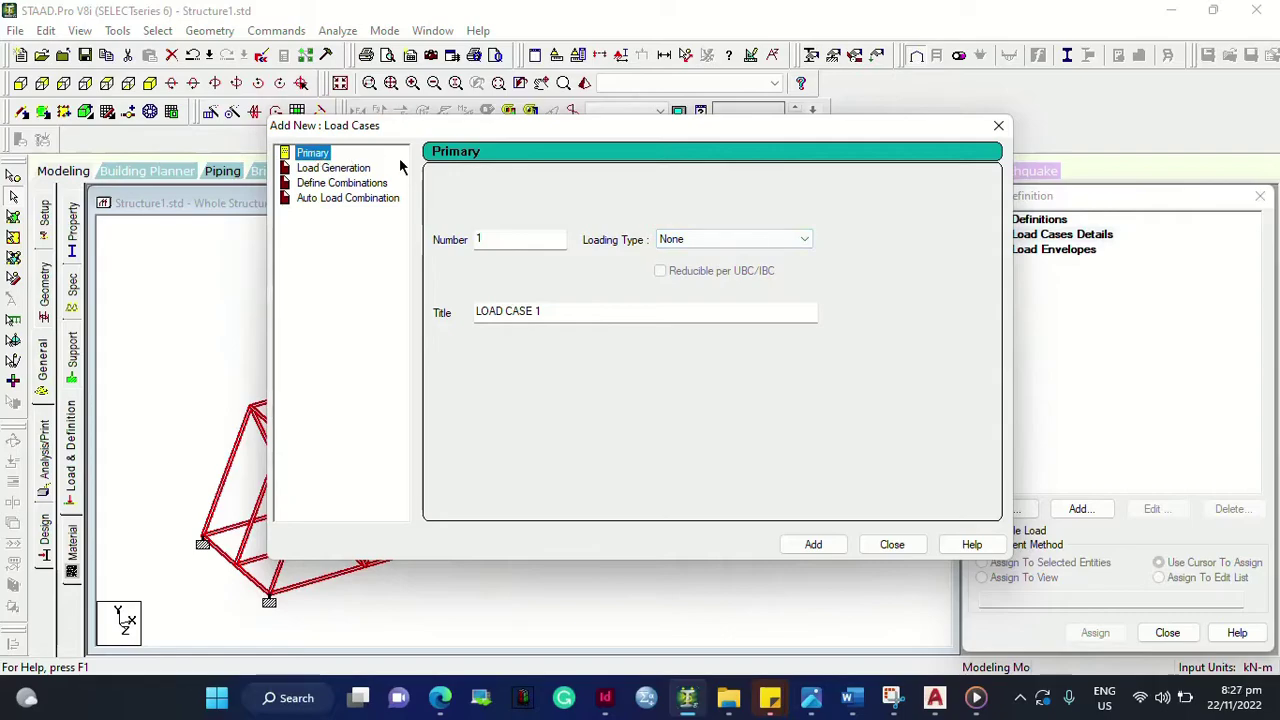
click(752, 243)
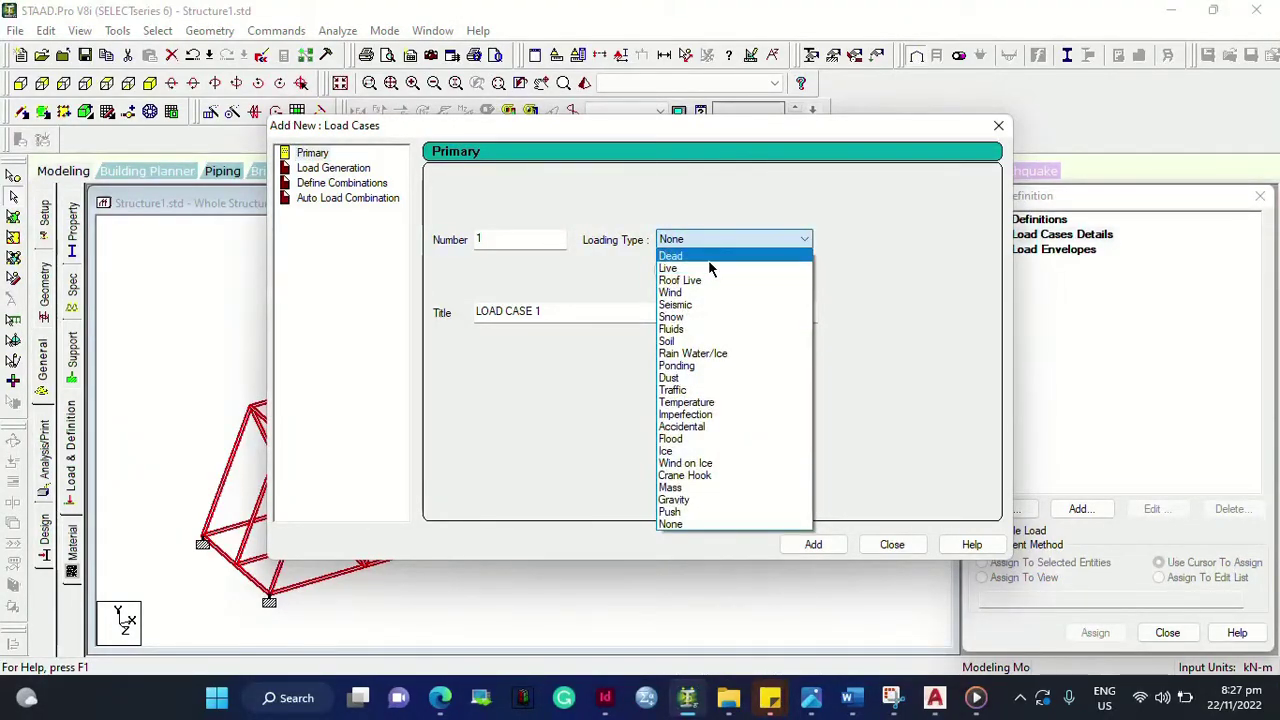
click(709, 256)
click(647, 314)
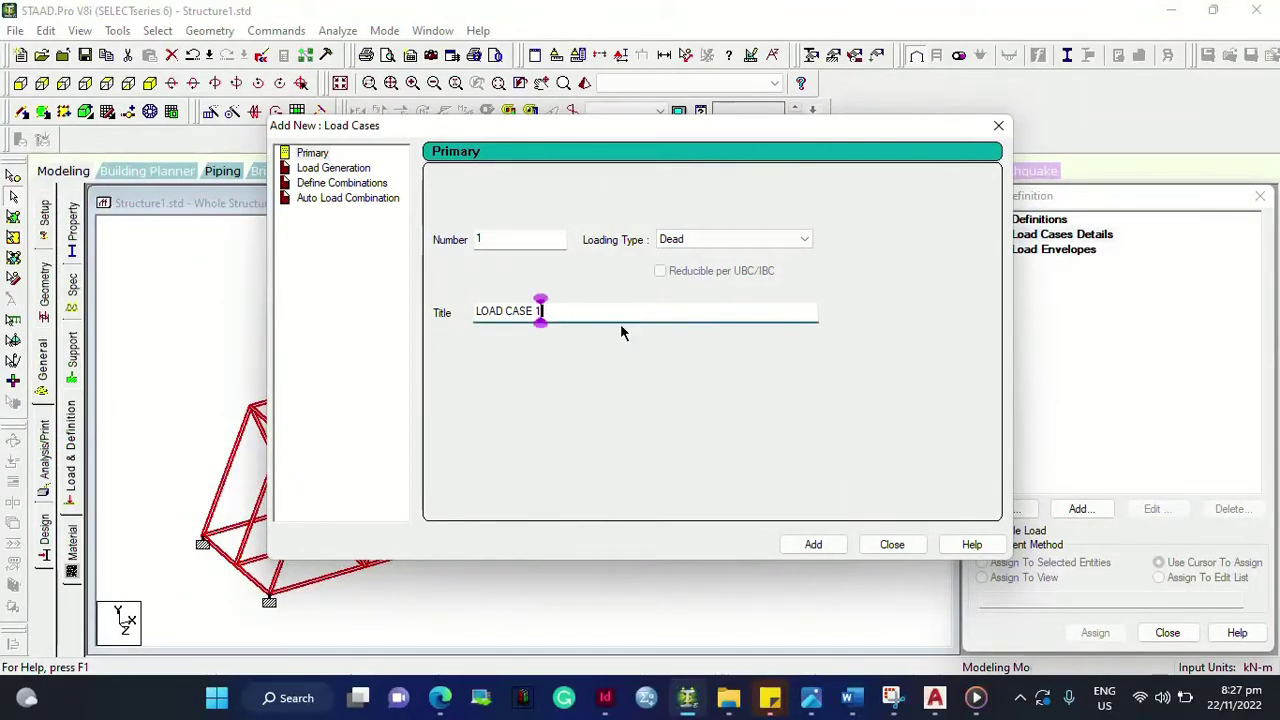
click(812, 545)
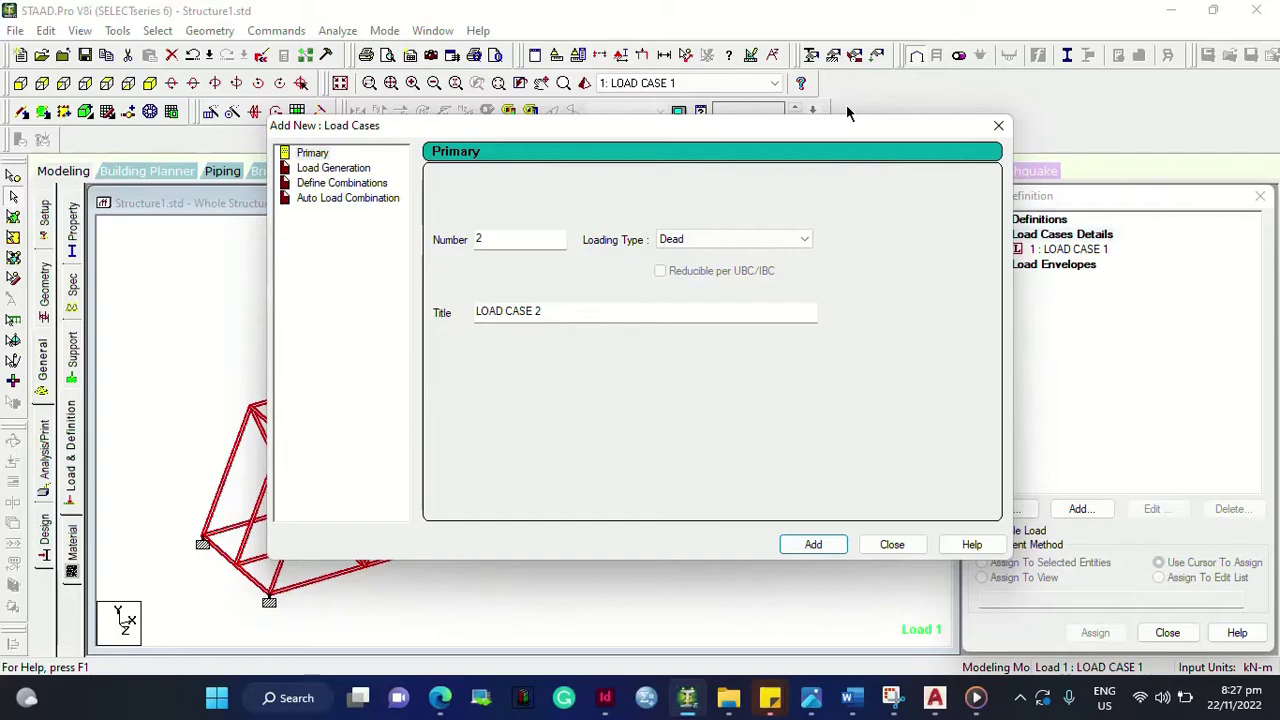
Step: Add primary load case 2 with the Live loading type and the title LOAD CASE 2
click(757, 239)
click(716, 268)
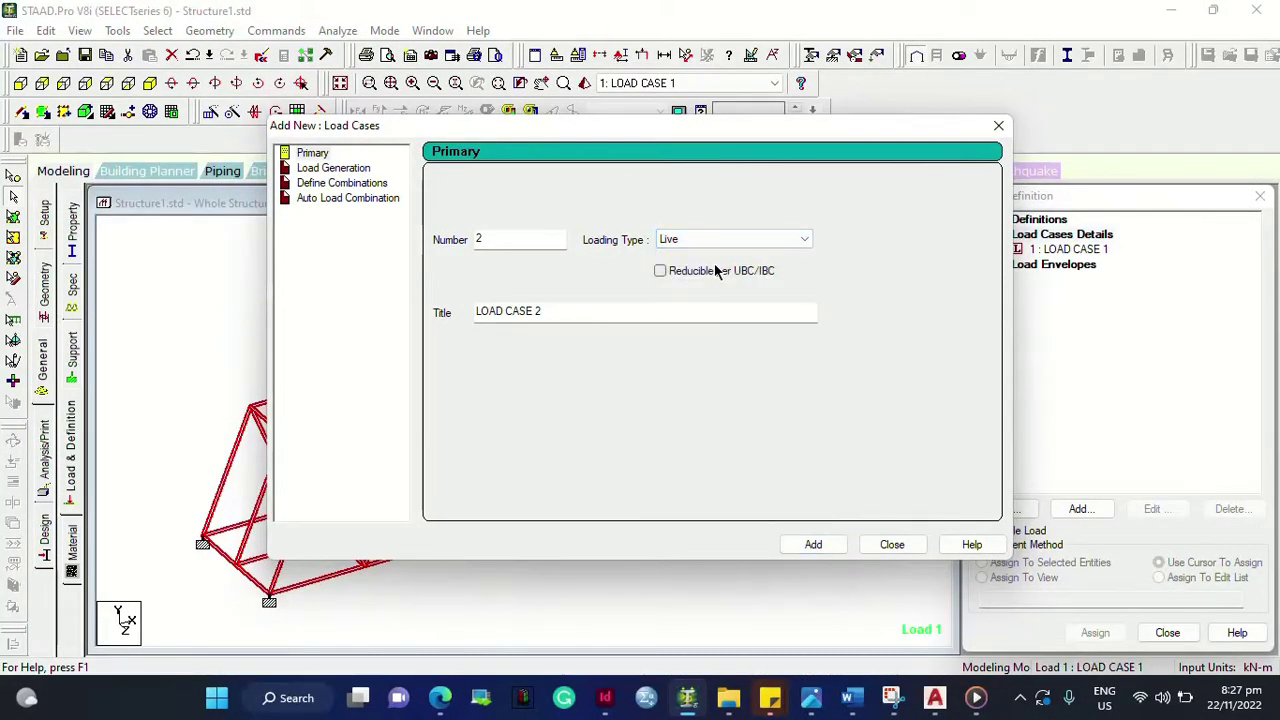
click(586, 312)
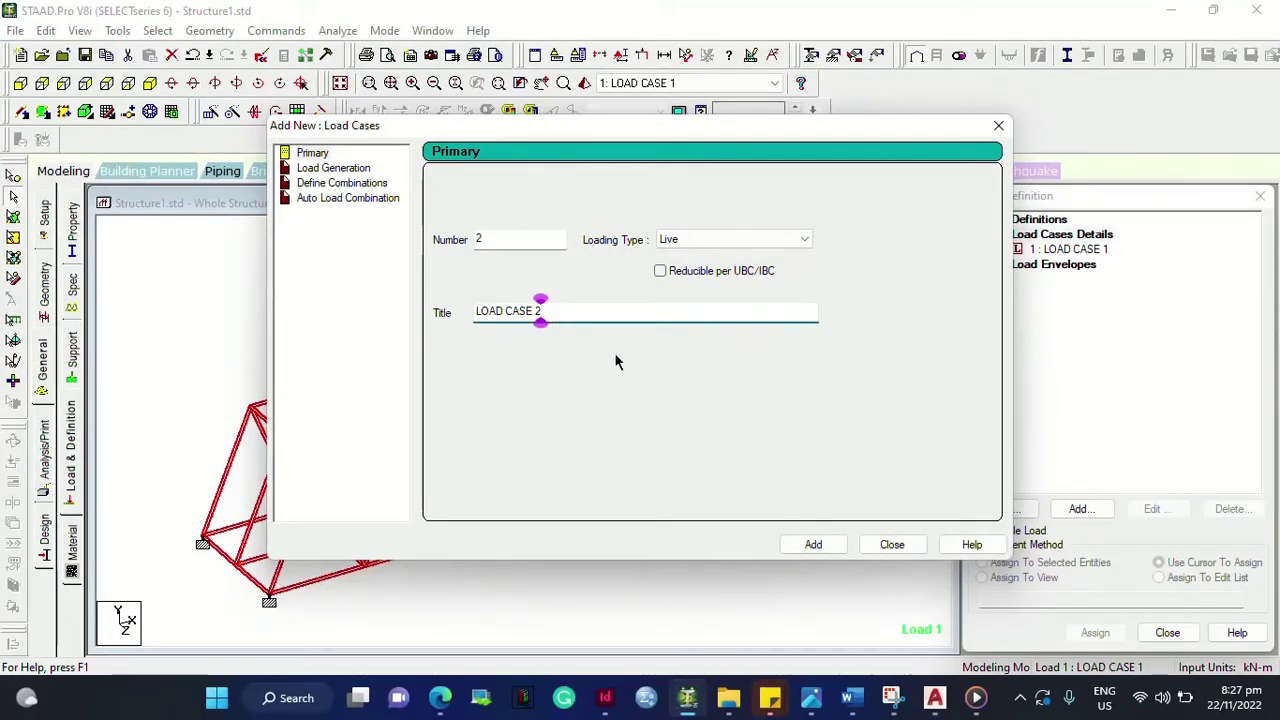
click(811, 543)
Step: Add primary load case 3 with the Wind loading type and the title LOAD CASE 3, and finish adding load cases
click(721, 243)
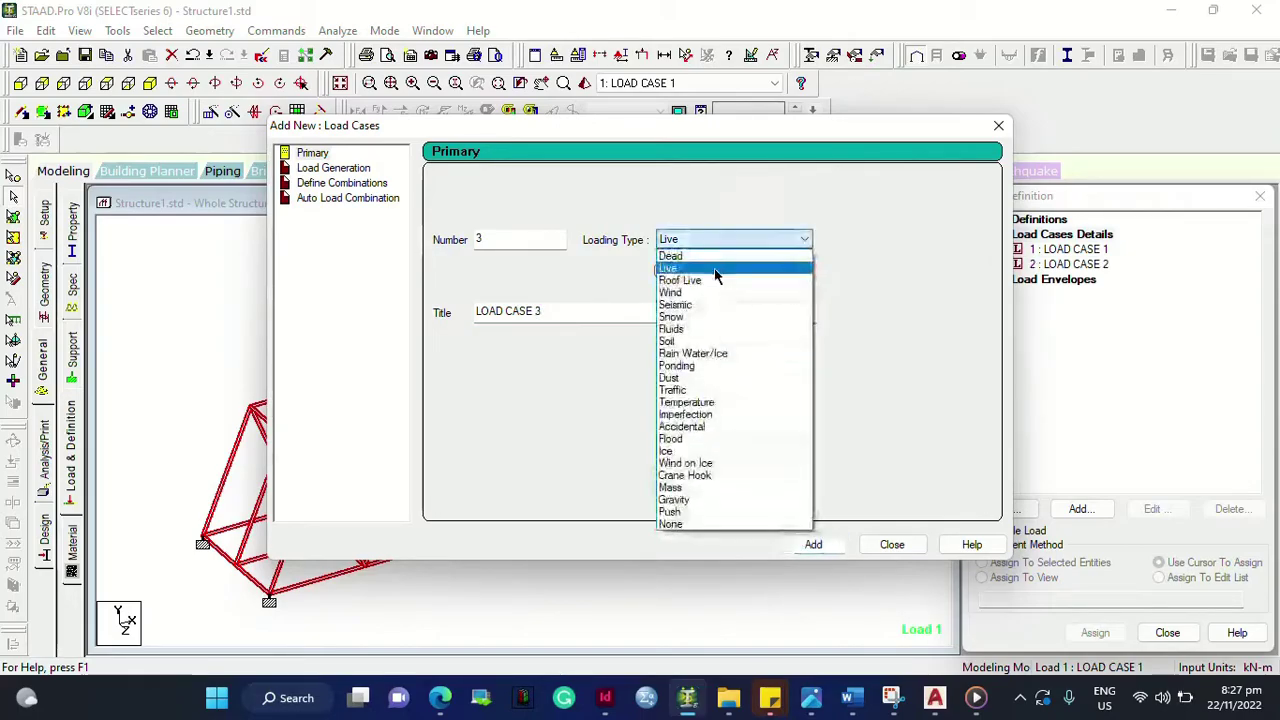
click(716, 293)
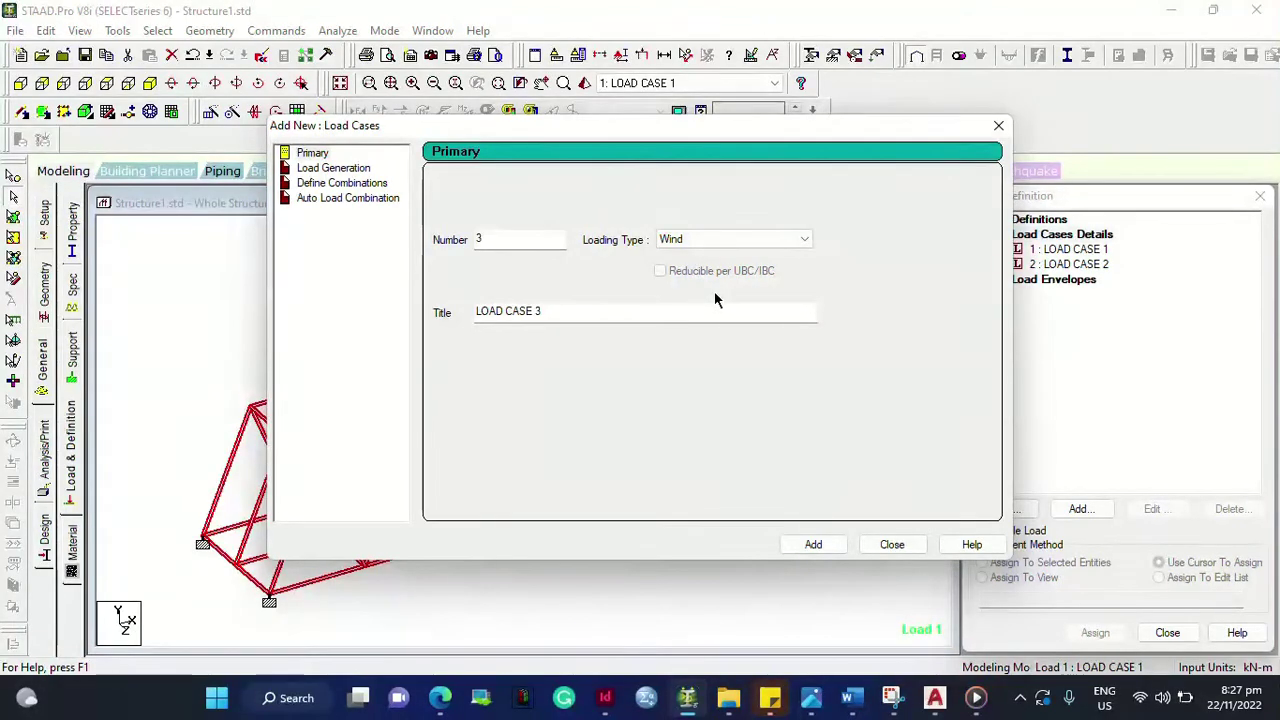
click(813, 543)
click(870, 540)
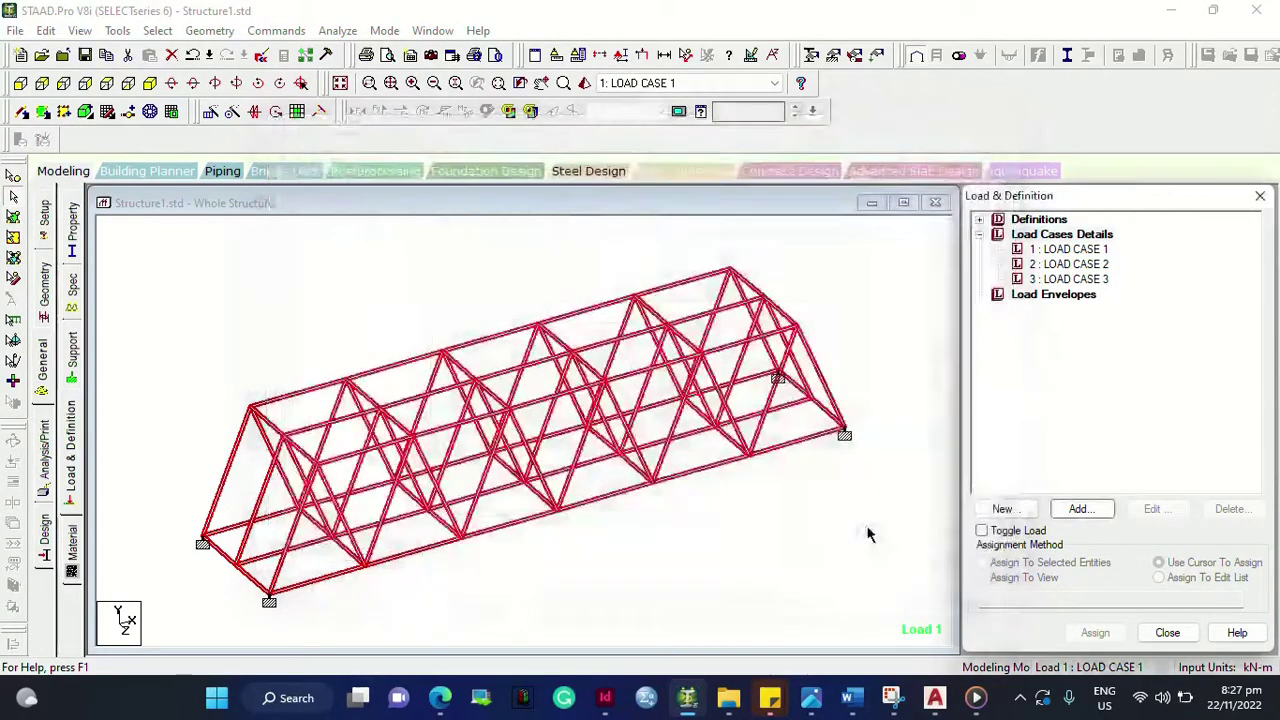
Step: Examine the loading type and title of load cases 1, 2 and 3 one after another
click(1087, 251)
double_click(1086, 256)
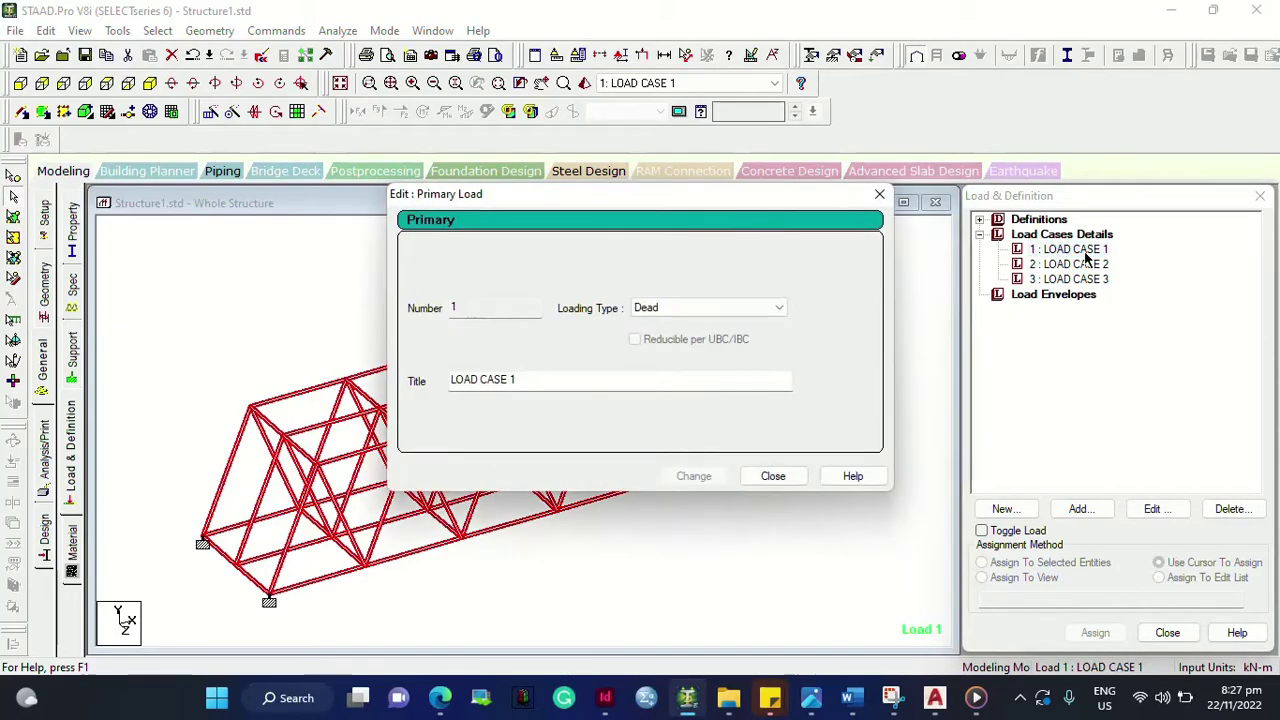
click(773, 476)
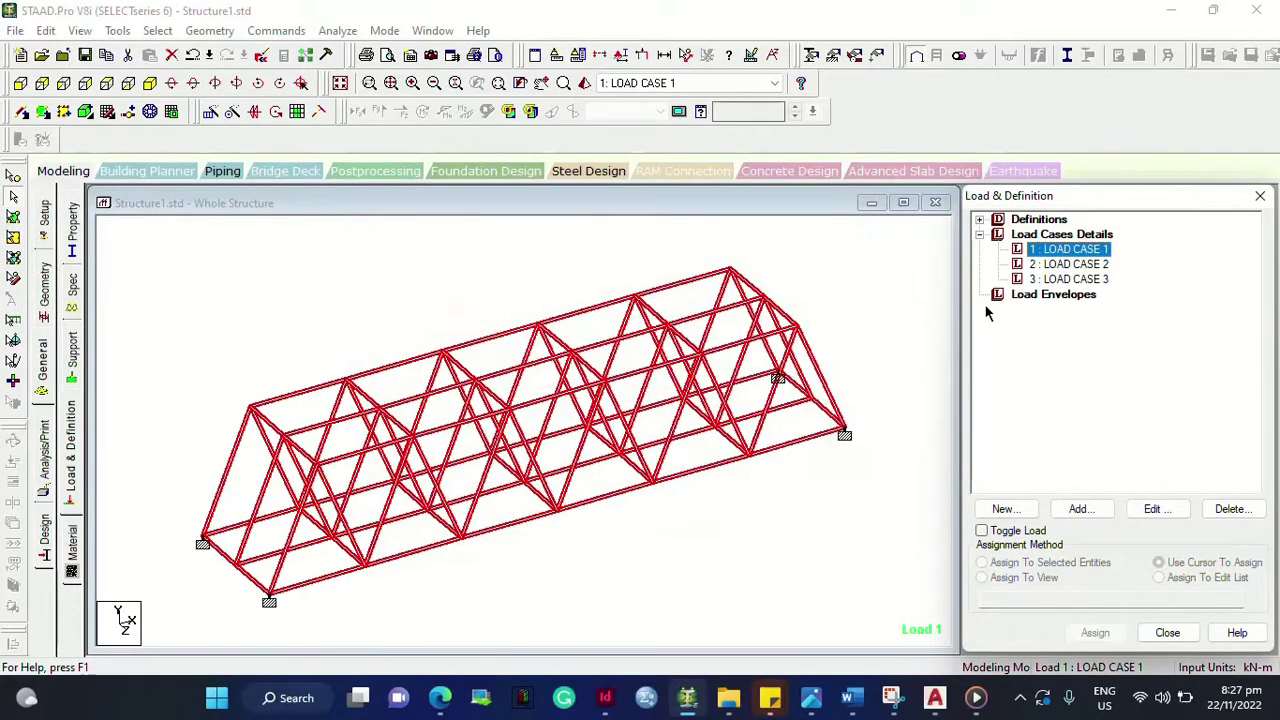
click(1095, 265)
double_click(1095, 265)
click(770, 477)
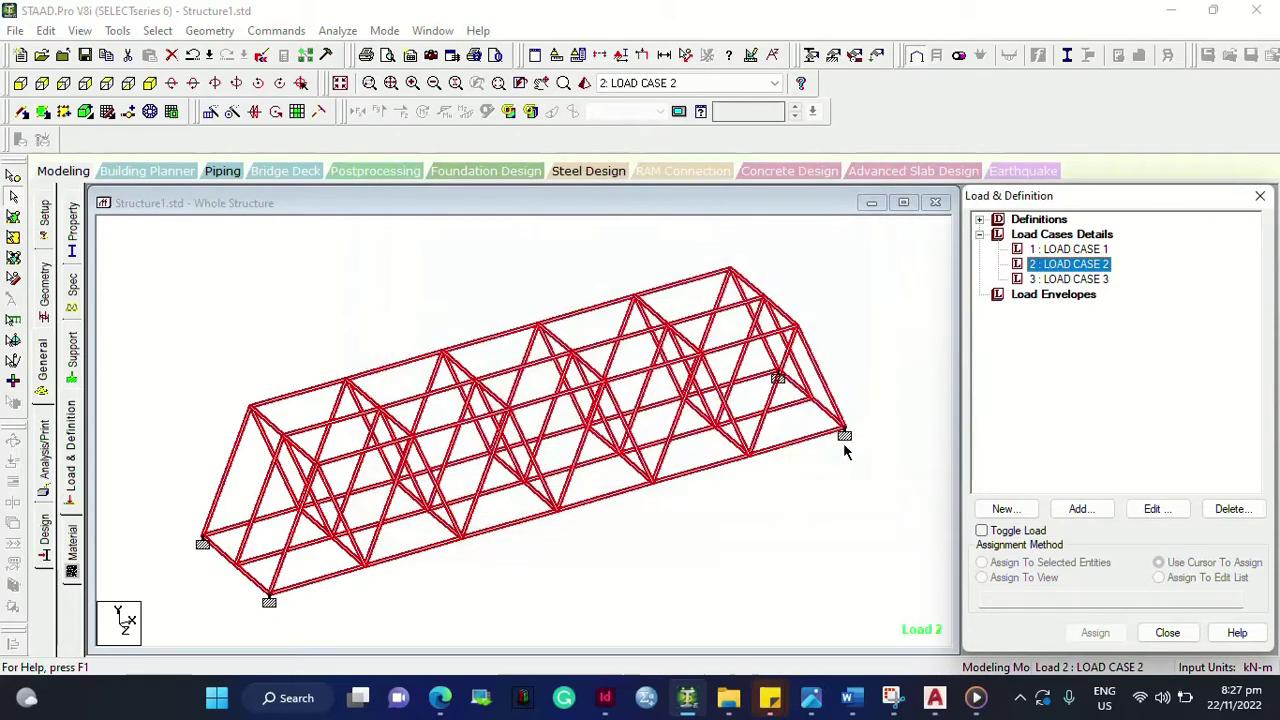
double_click(1055, 268)
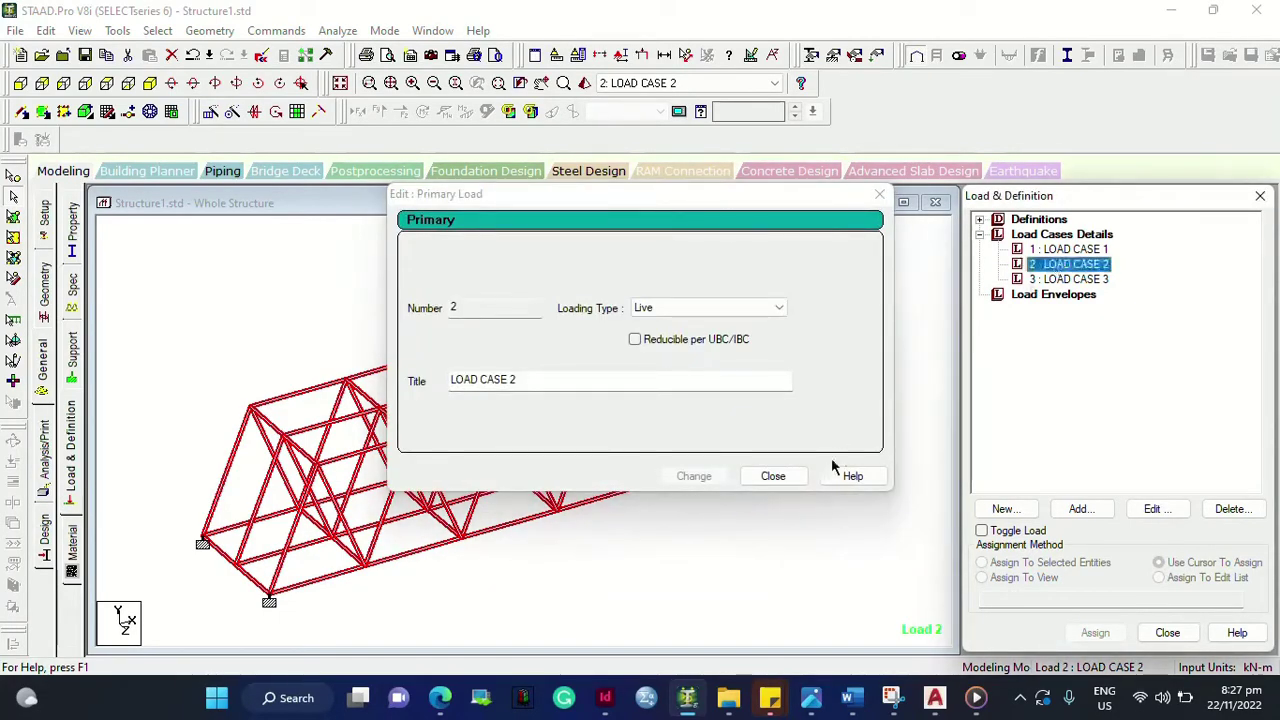
click(770, 474)
double_click(1078, 280)
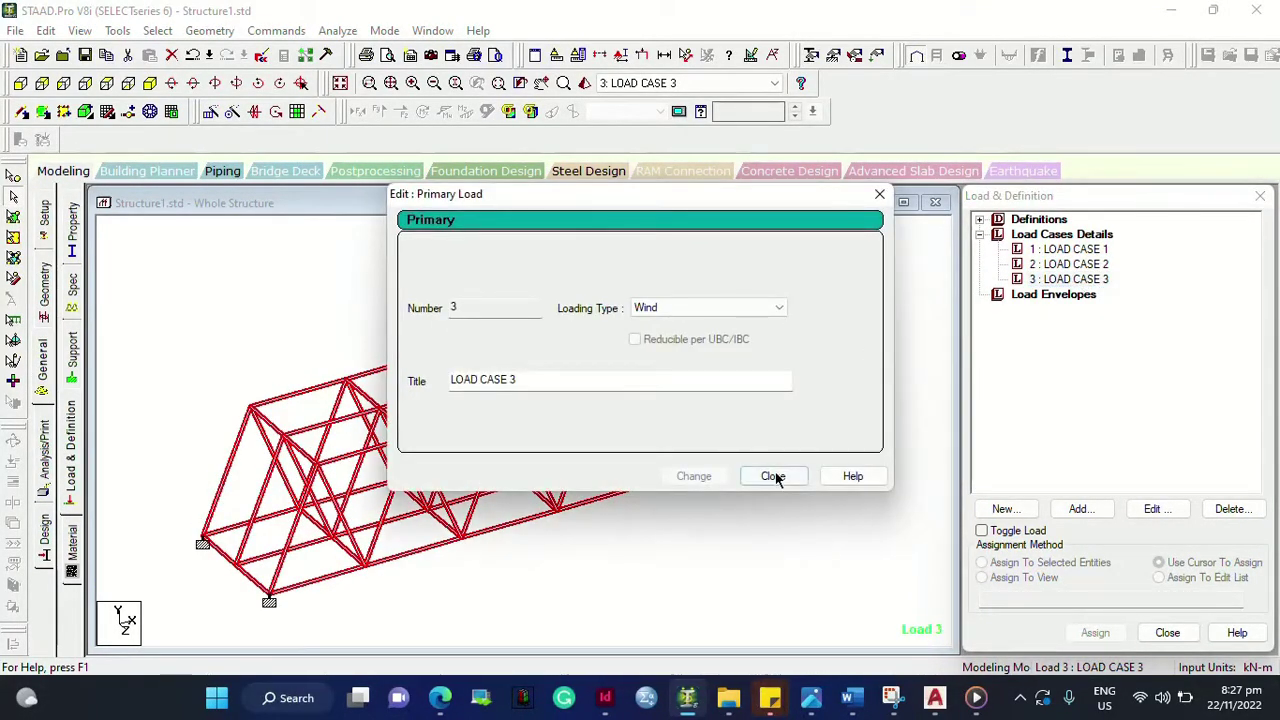
click(773, 477)
Step: Add a selfweight load in the Y direction with factor -1 to LOAD CASE 1, saving the modified structure
click(1078, 238)
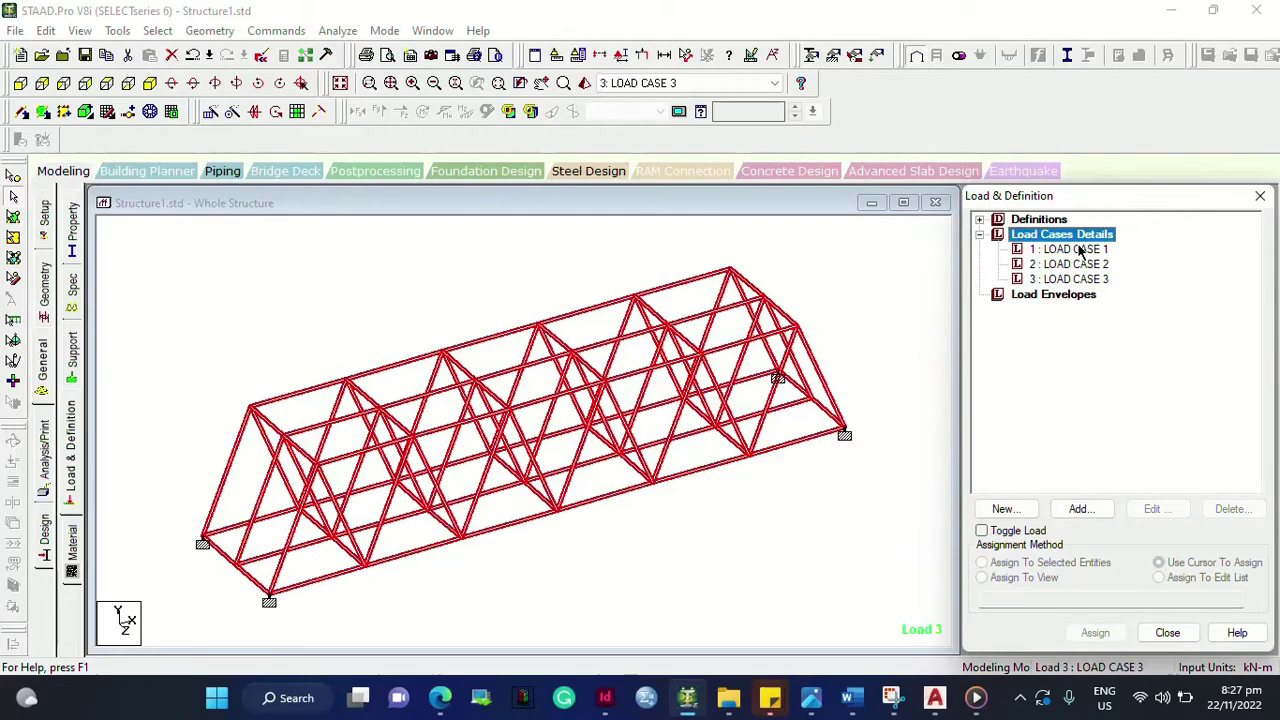
click(1080, 250)
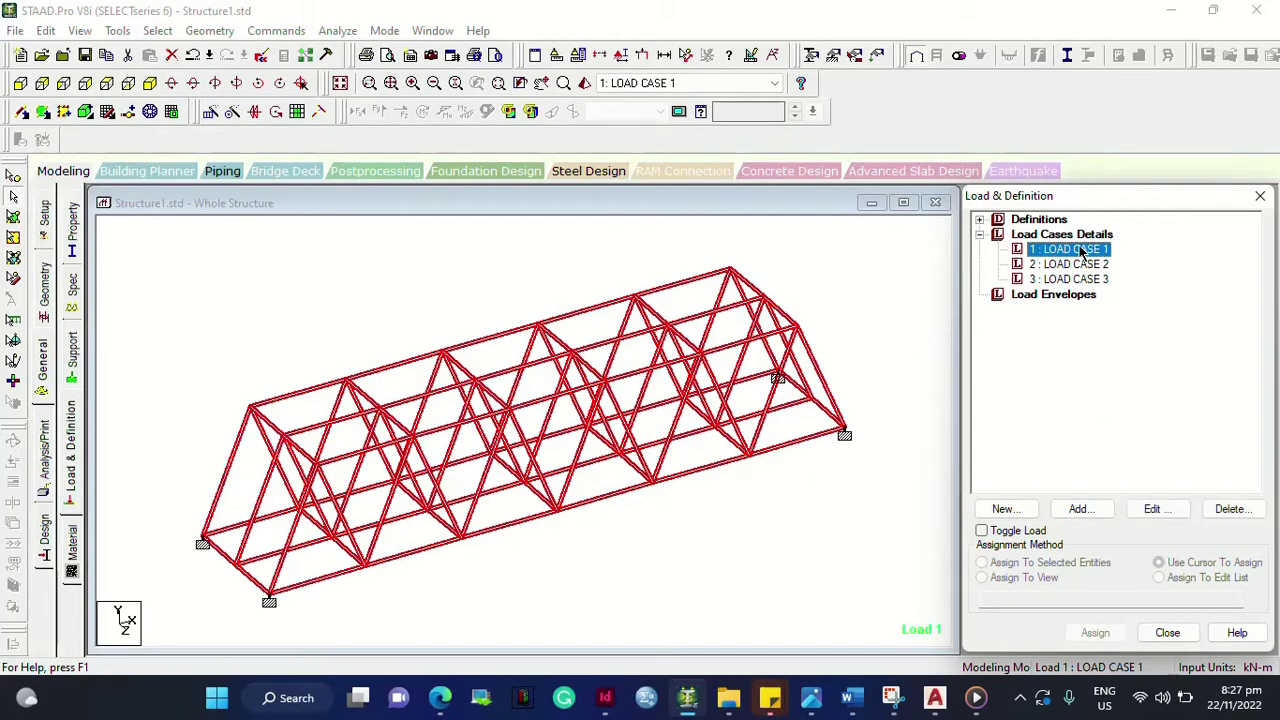
click(1088, 511)
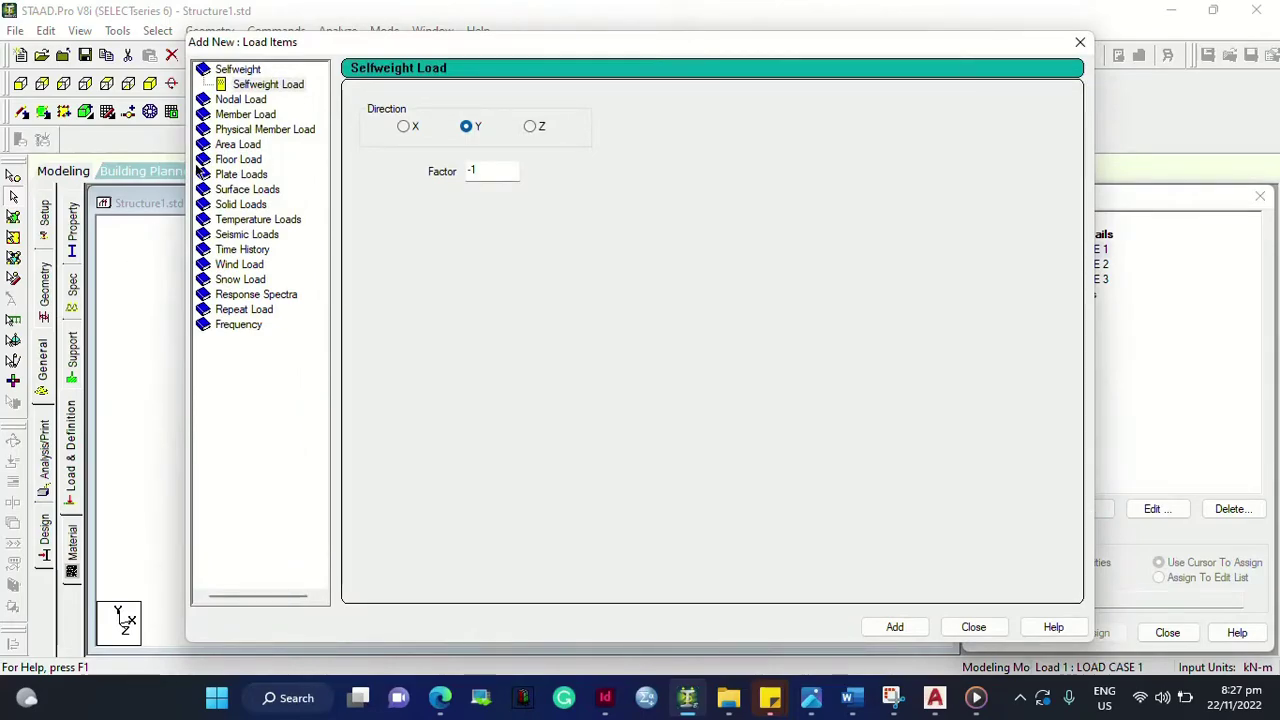
click(268, 84)
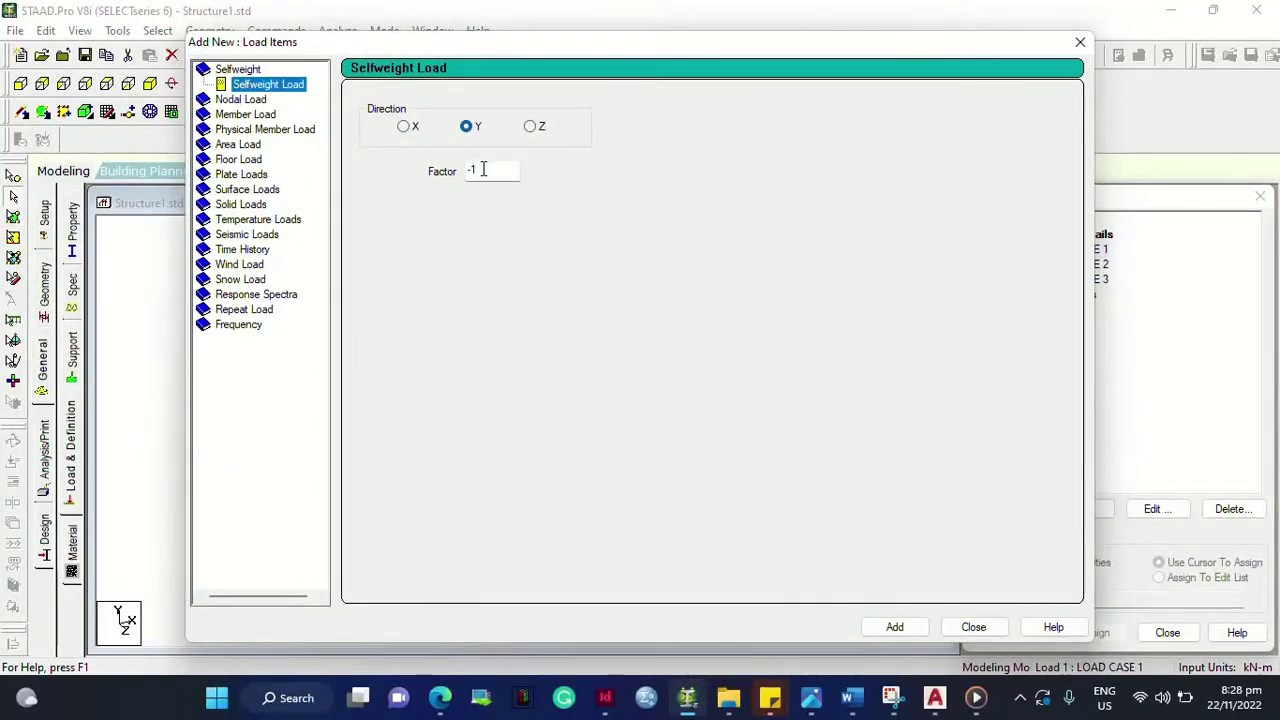
click(427, 134)
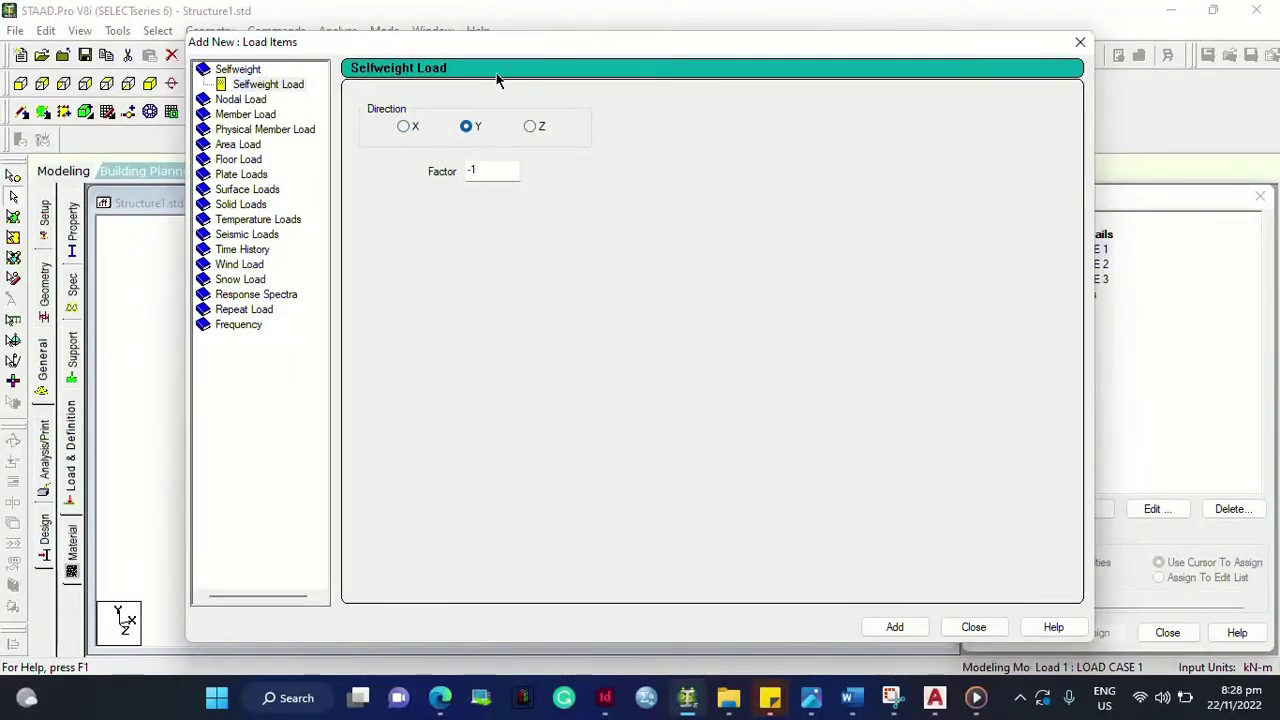
click(652, 388)
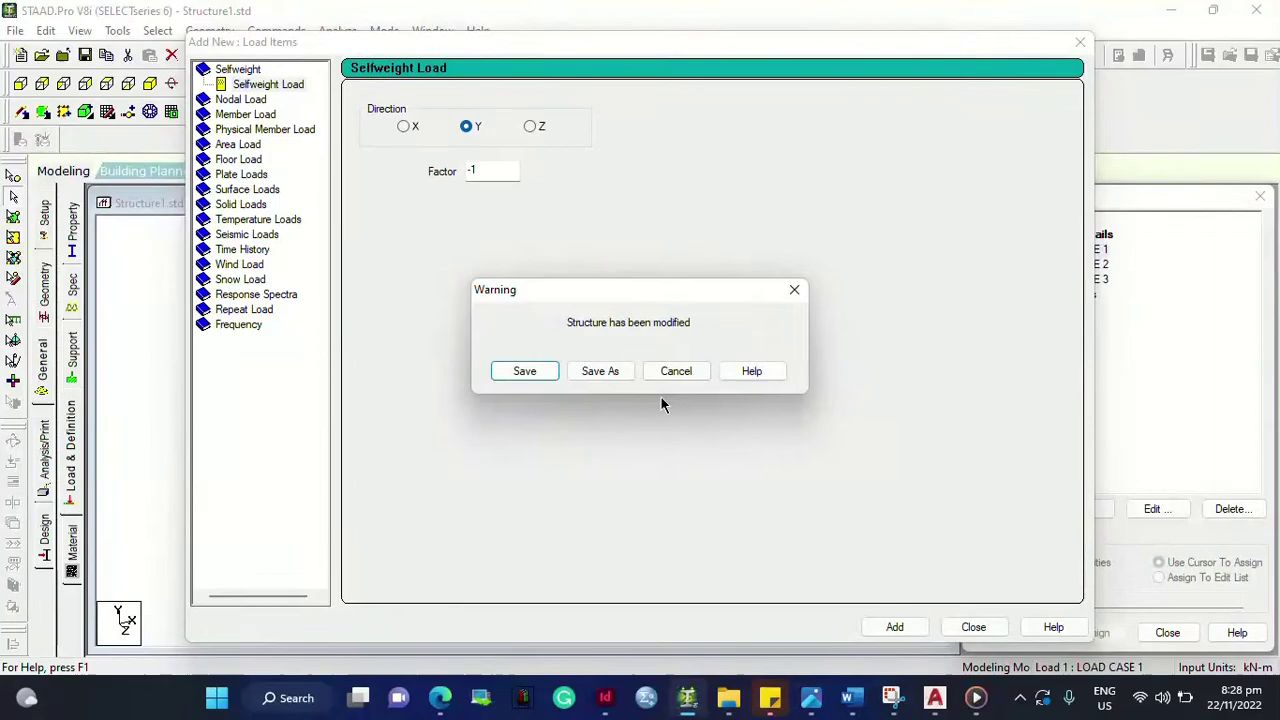
click(547, 375)
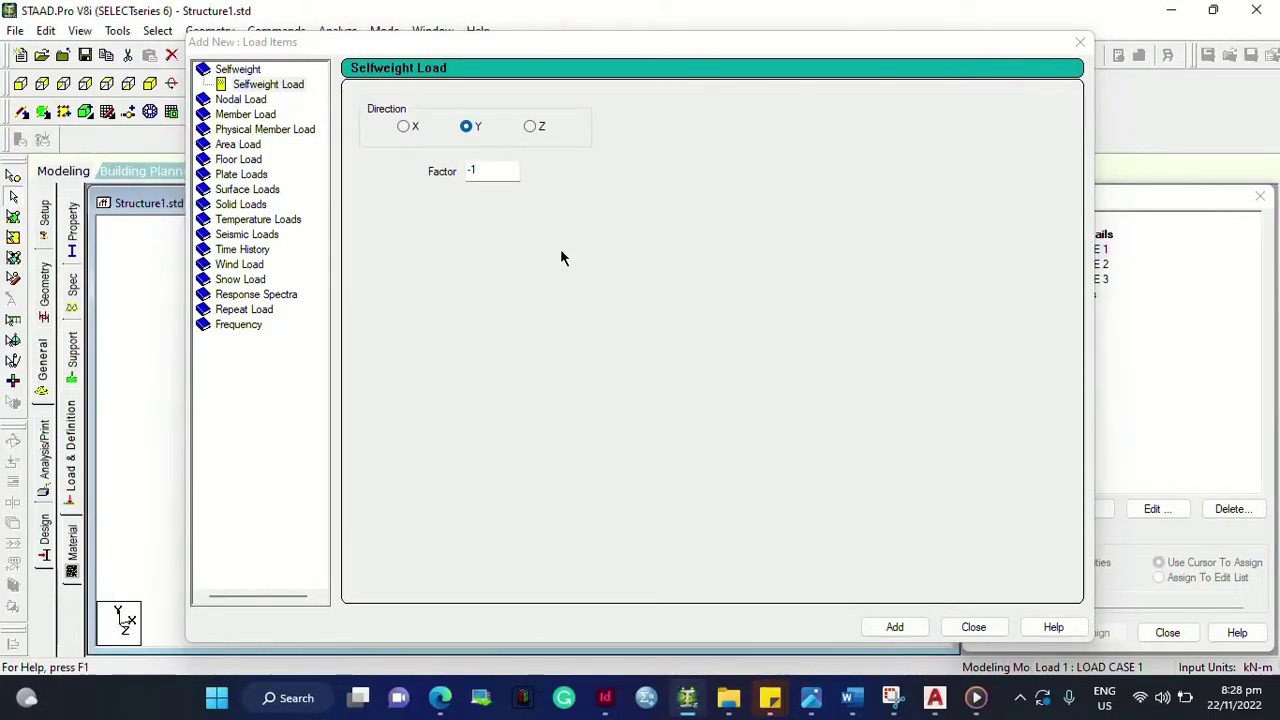
click(871, 628)
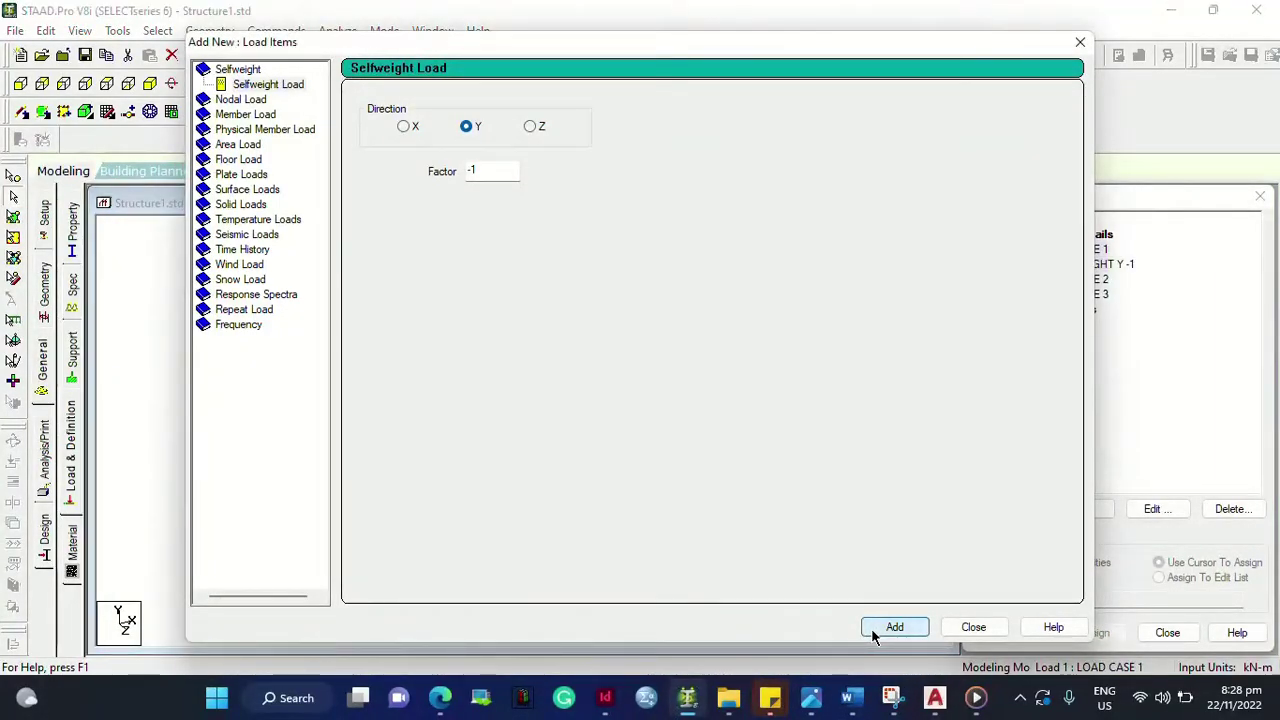
click(974, 629)
Step: Check the selfweight load's direction and factor, and assign it to all members in the view
double_click(1097, 266)
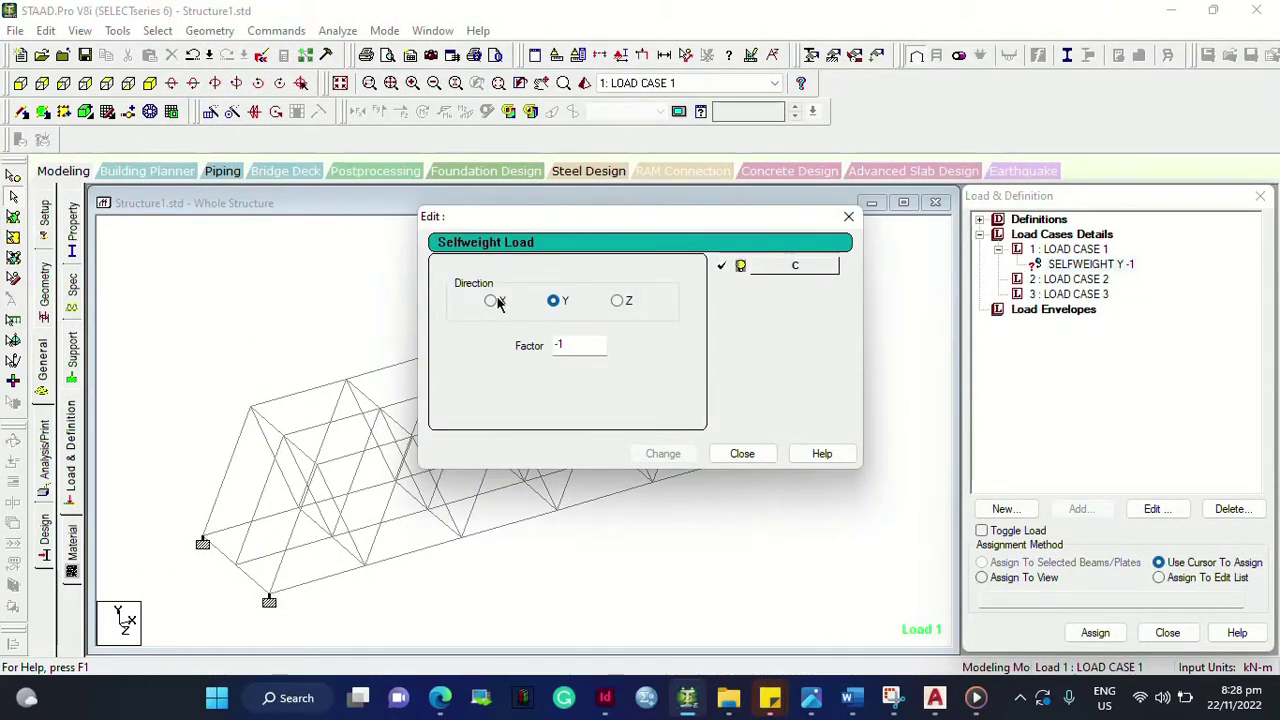
click(742, 453)
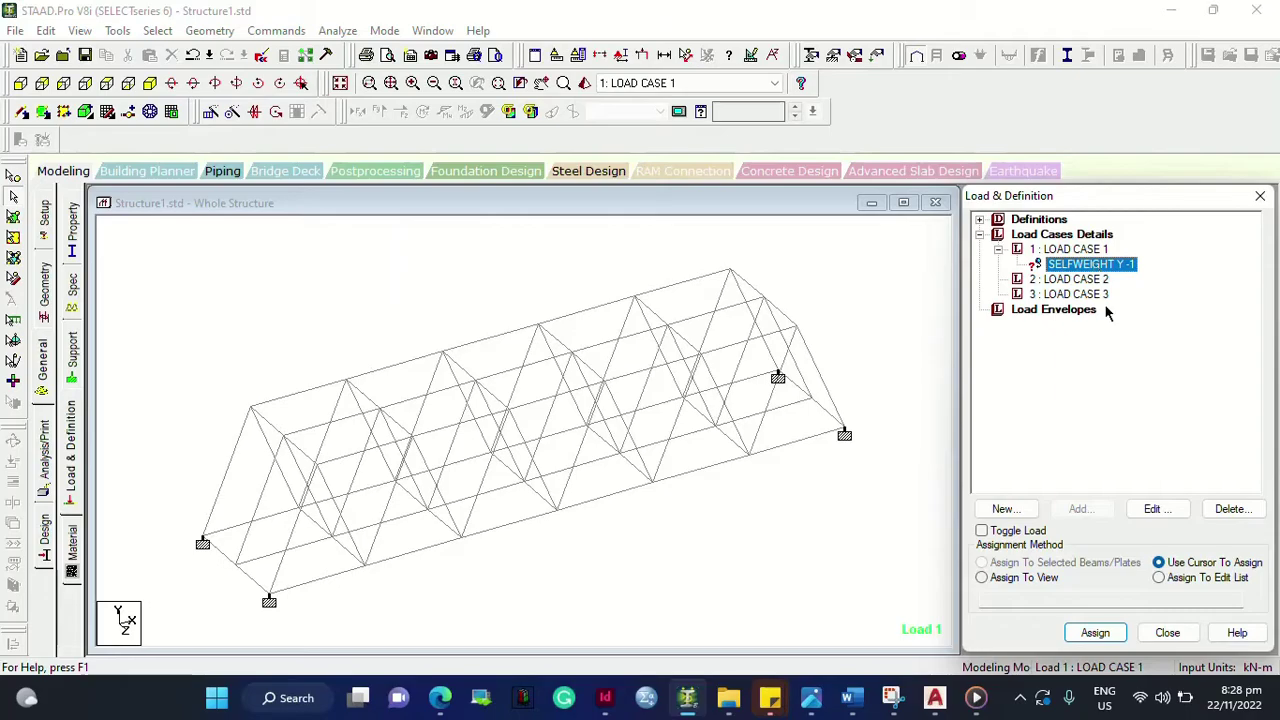
click(1030, 578)
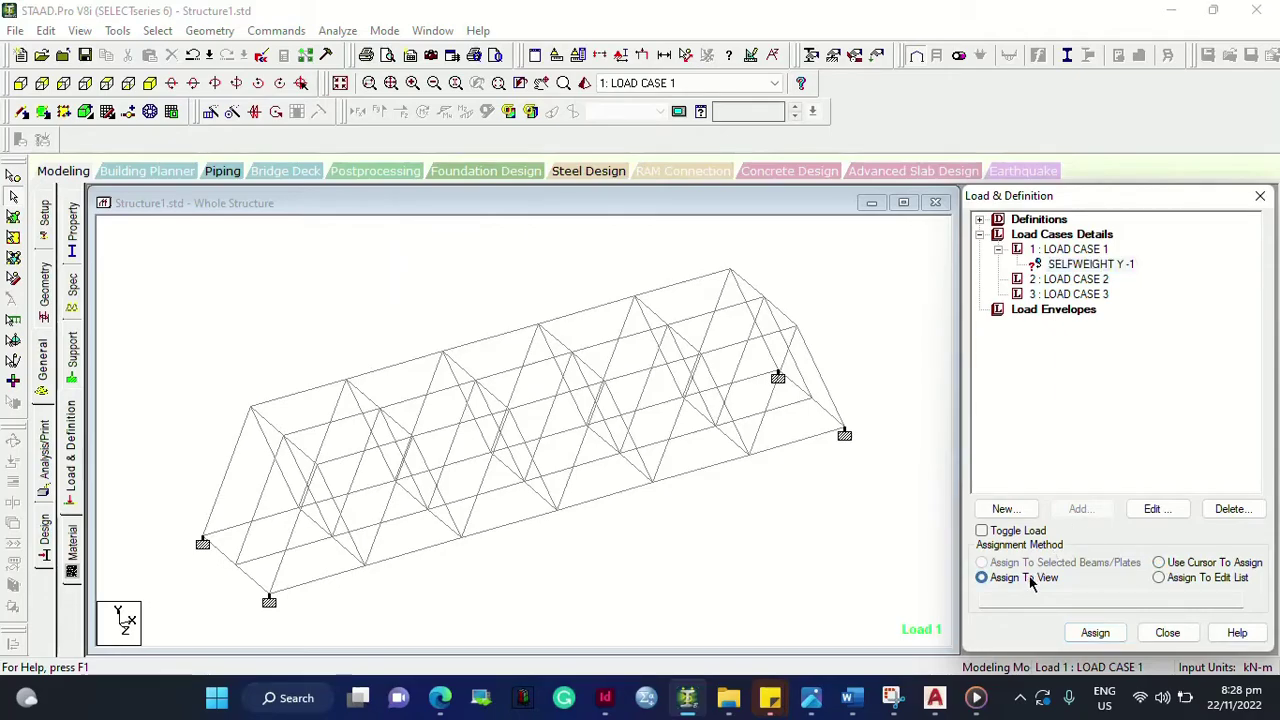
click(1094, 633)
click(1143, 468)
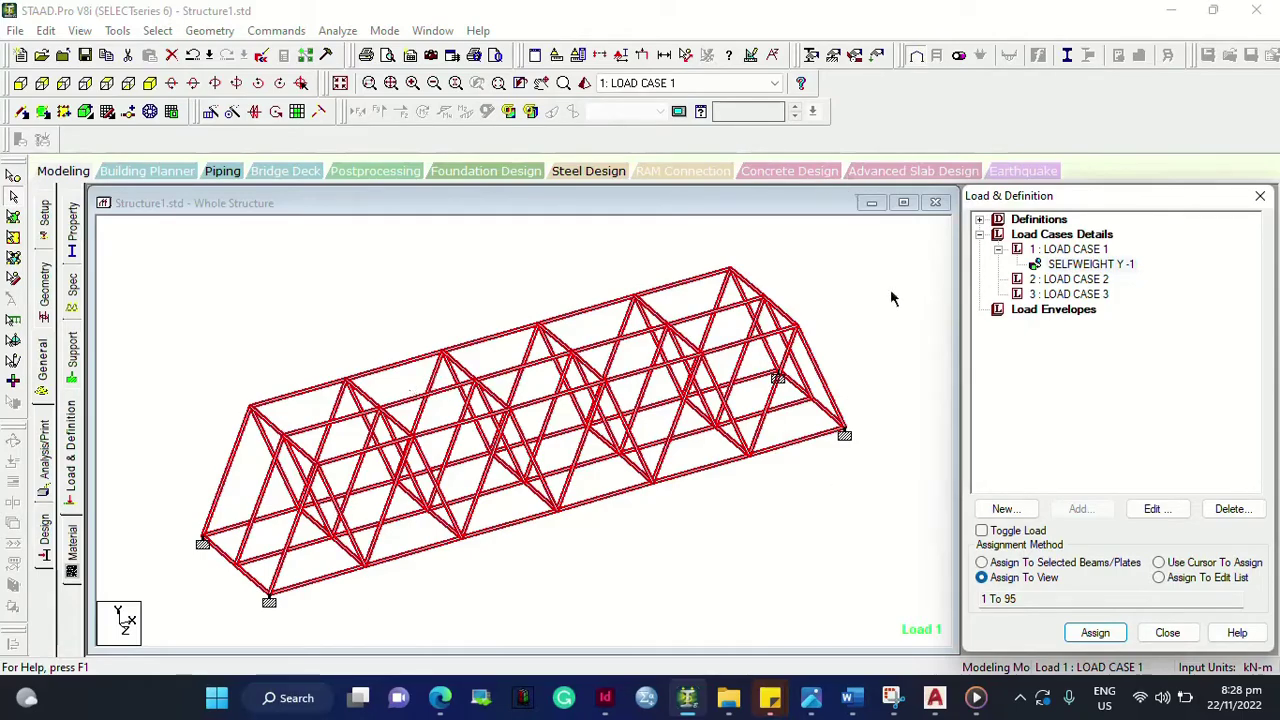
click(1083, 281)
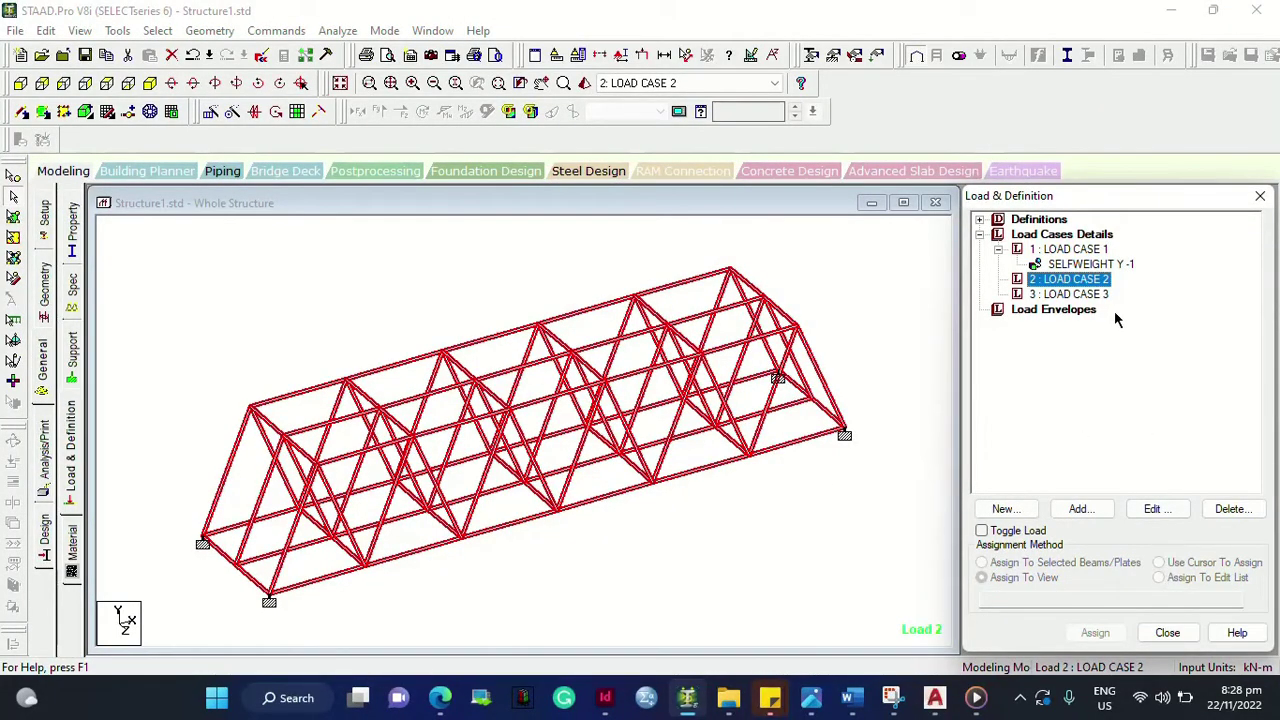
click(1079, 509)
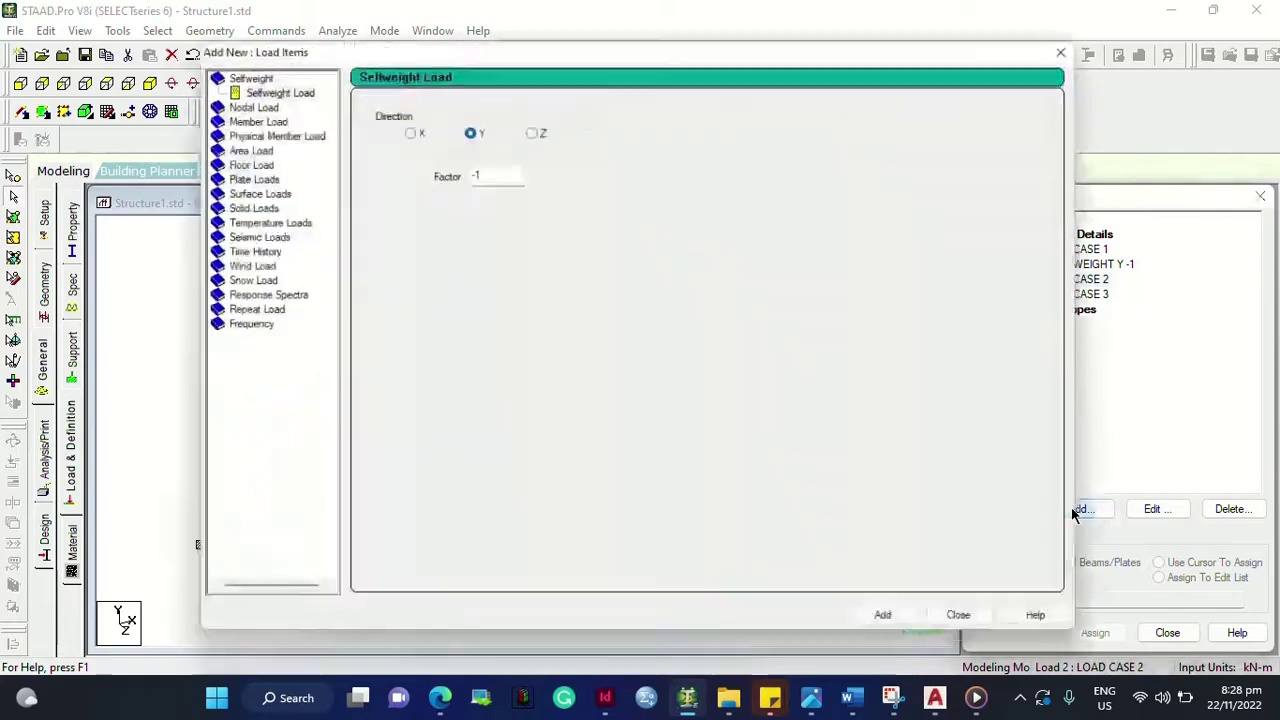
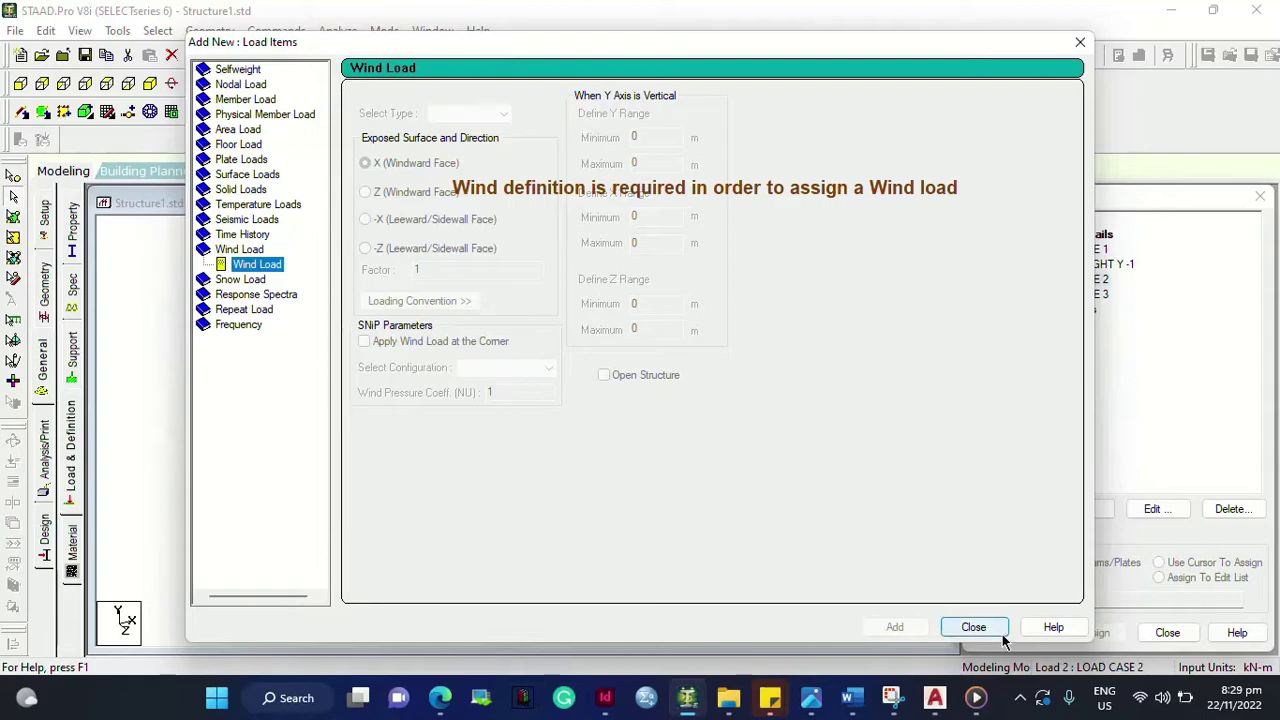
click(973, 627)
click(1075, 281)
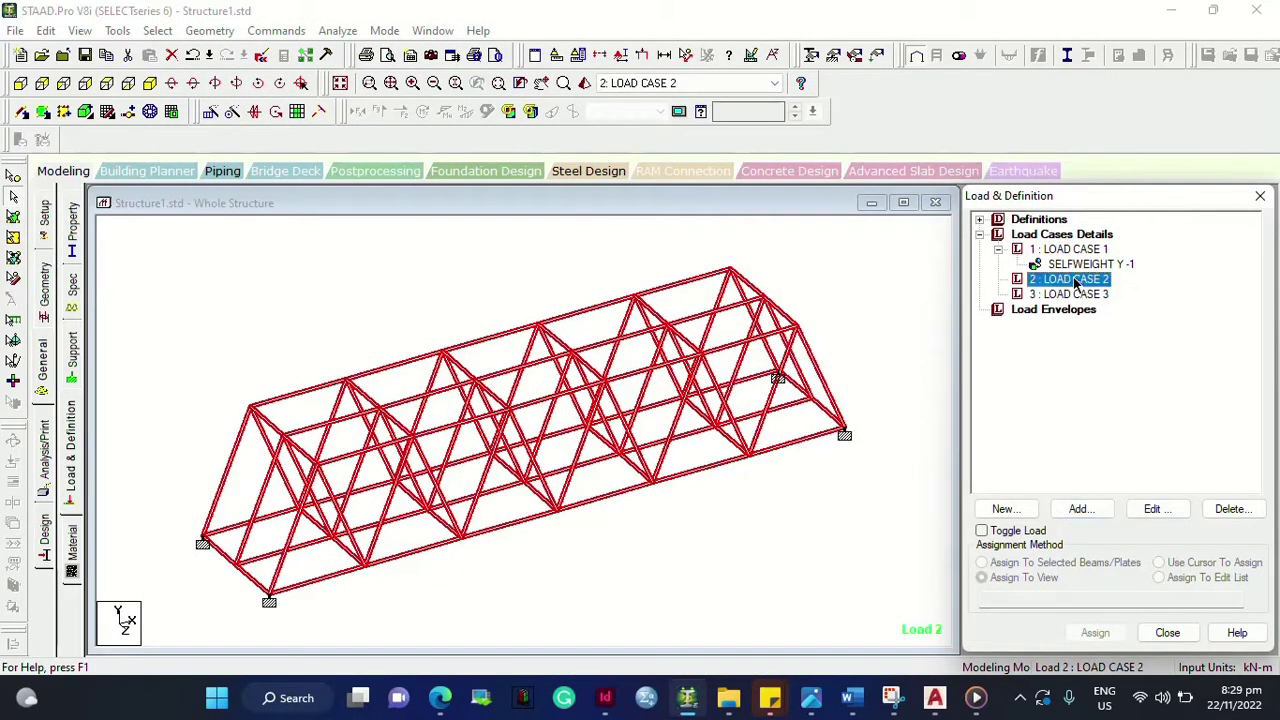
Step: Add a wind type definition with type number 1 and the comment WIND 1
double_click(1040, 220)
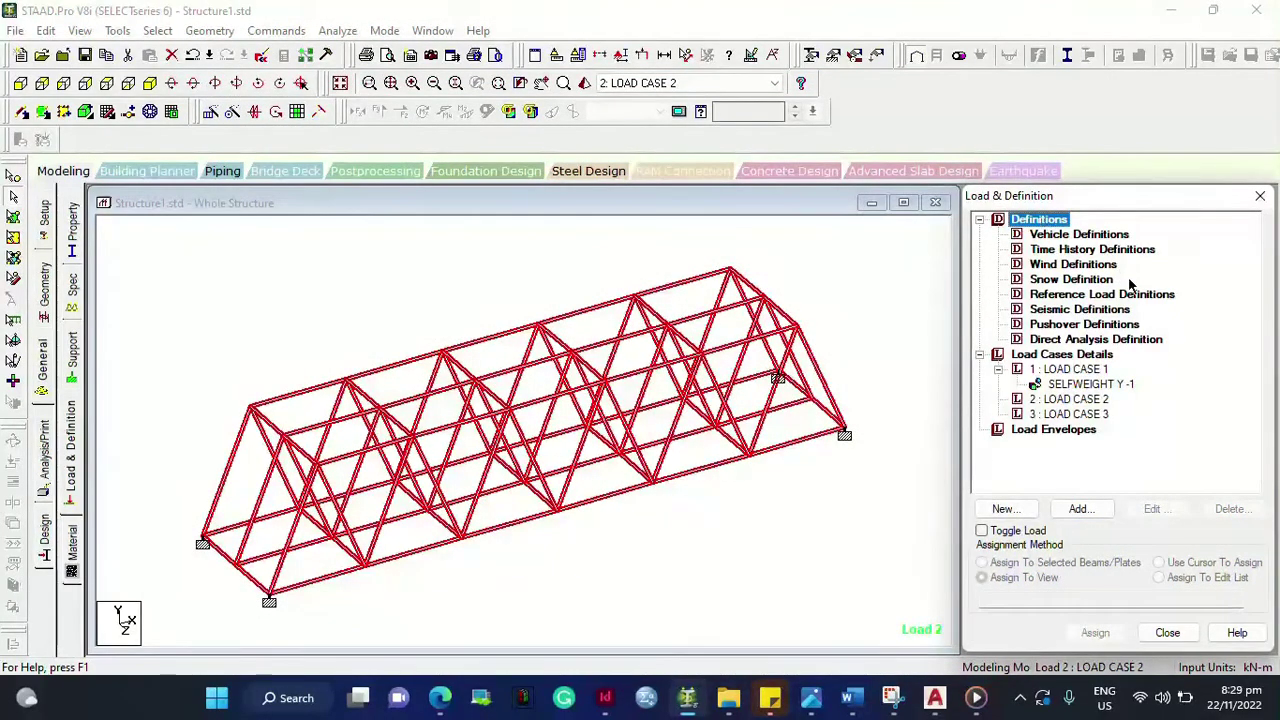
click(1093, 265)
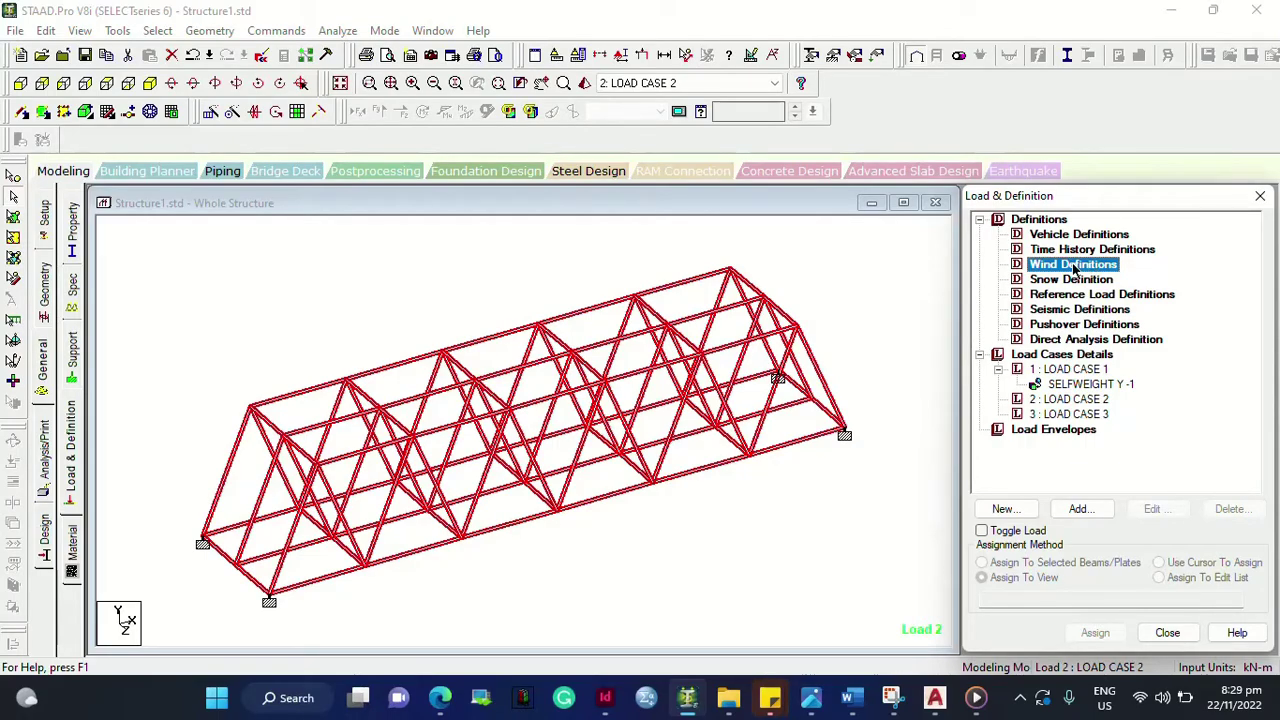
click(1079, 508)
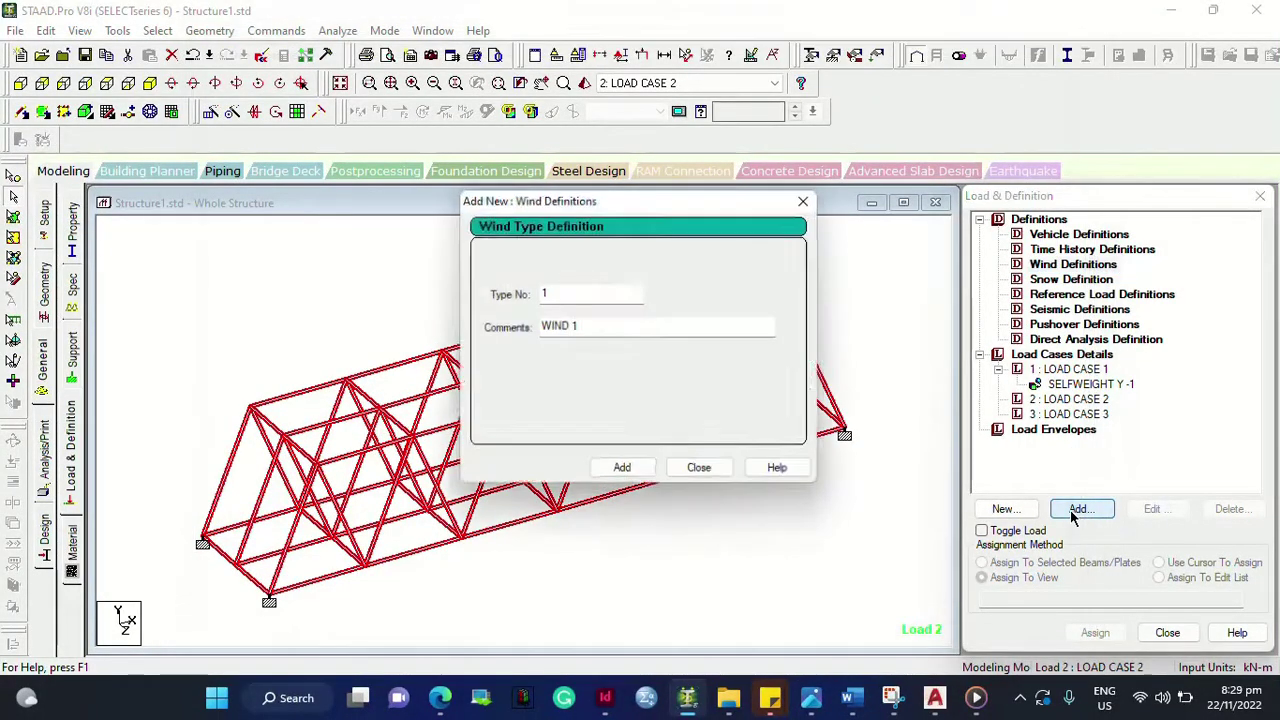
click(623, 471)
click(701, 471)
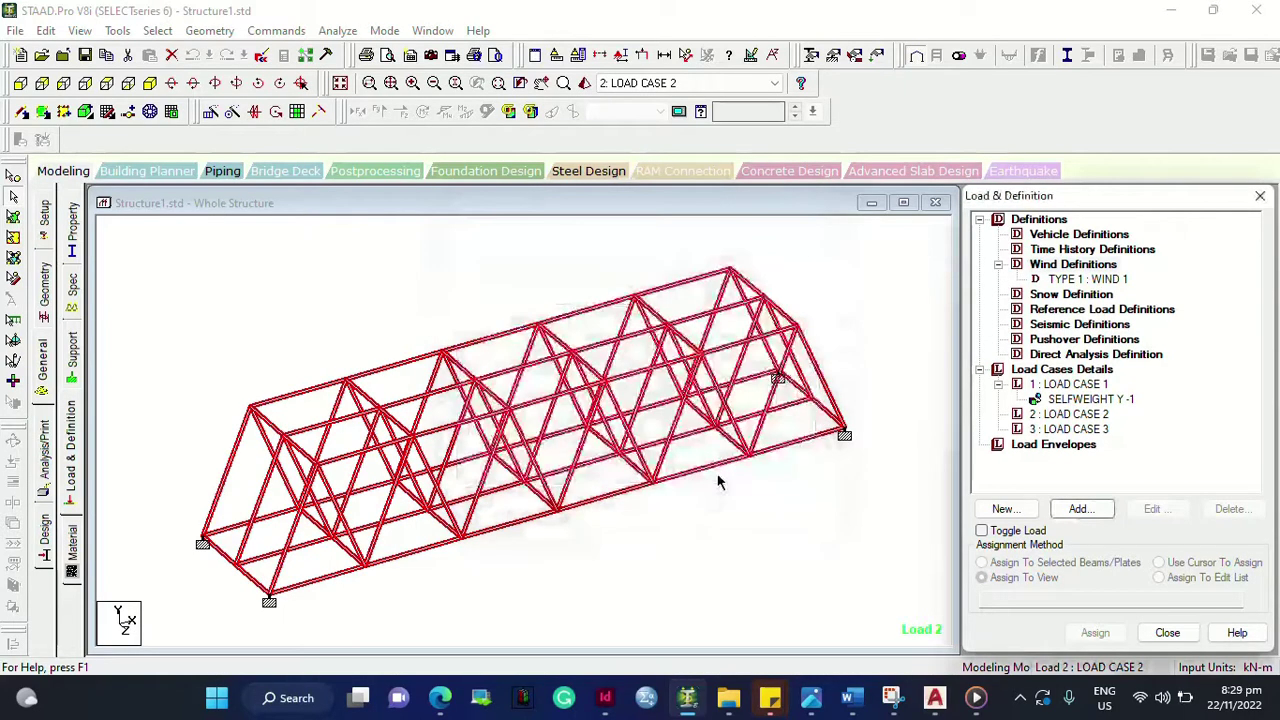
Step: Add a Custom intensity to WIND 1, calculated per ASCE-7 2010 for Category II, 85 mph wind speed, Exposure B and Building structures
double_click(1106, 283)
click(702, 471)
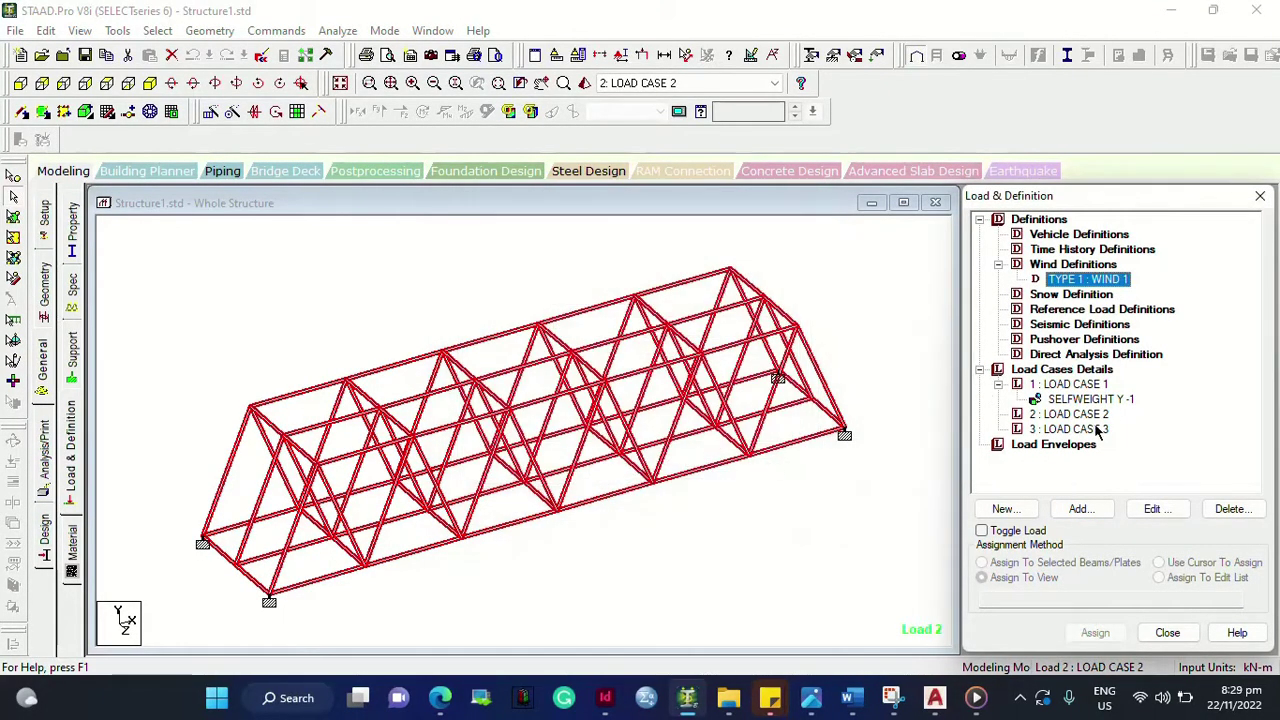
click(1080, 508)
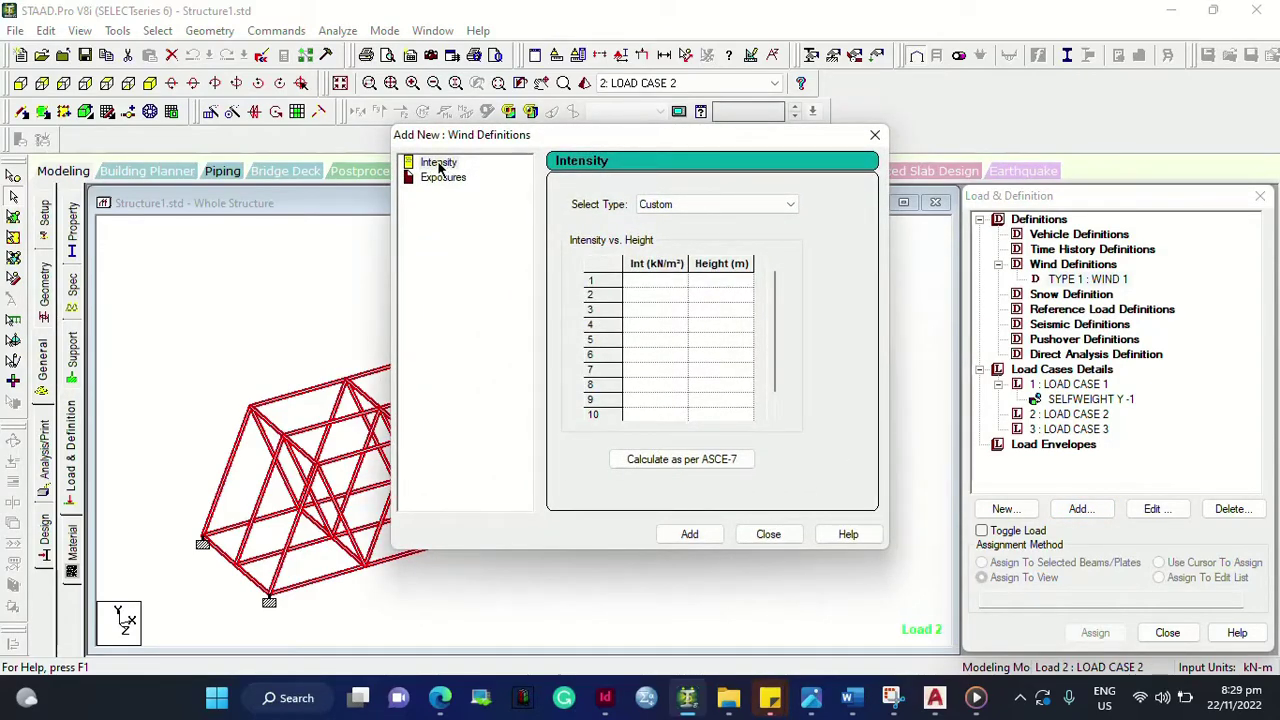
click(438, 164)
click(440, 177)
click(434, 164)
click(678, 462)
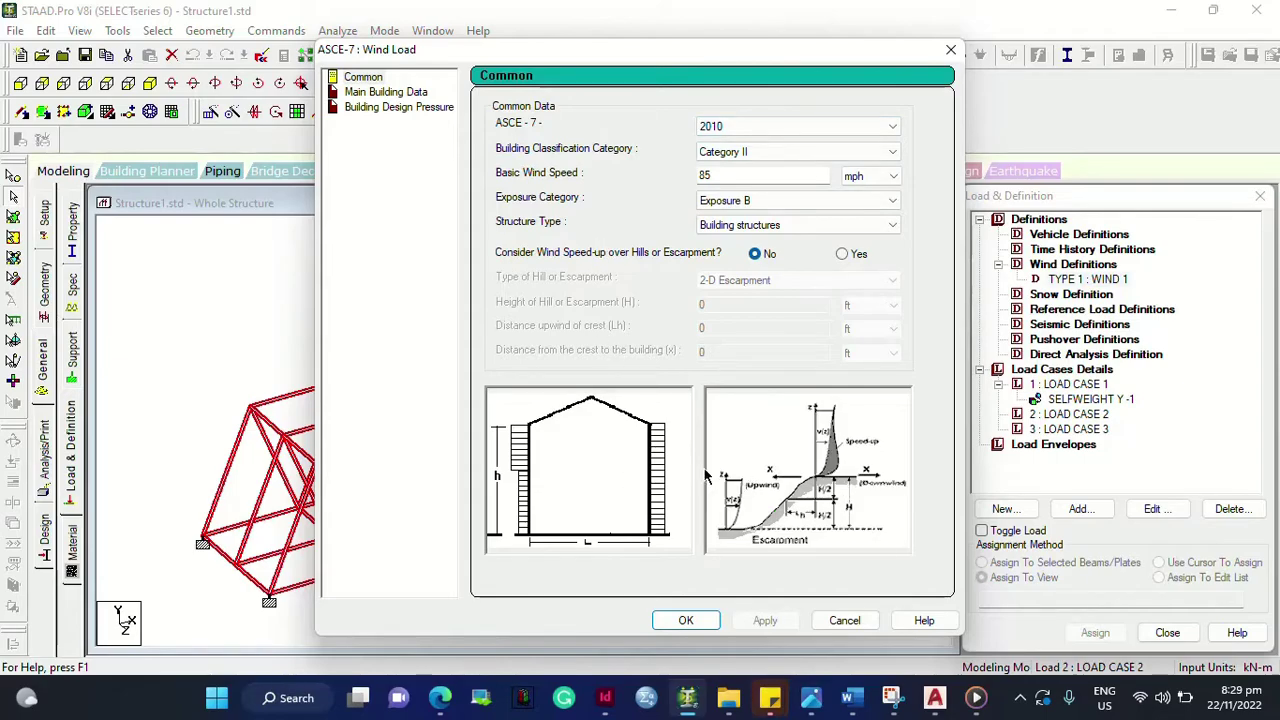
click(714, 622)
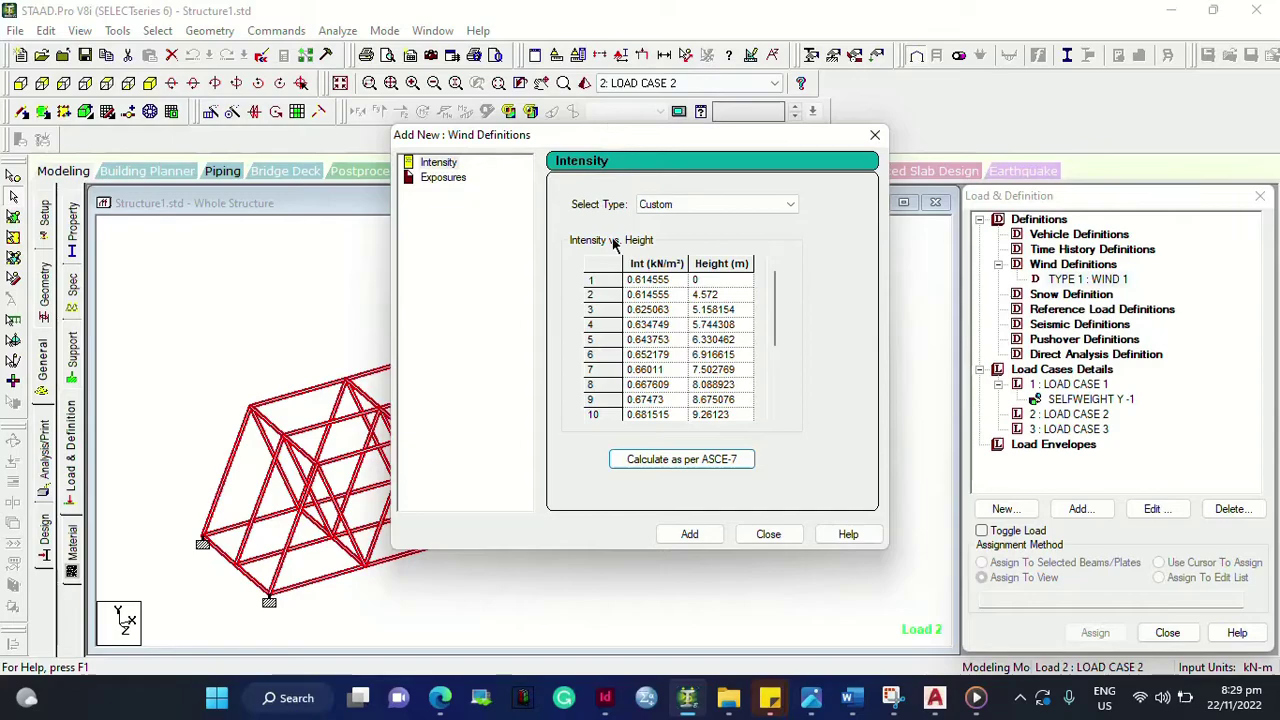
click(702, 531)
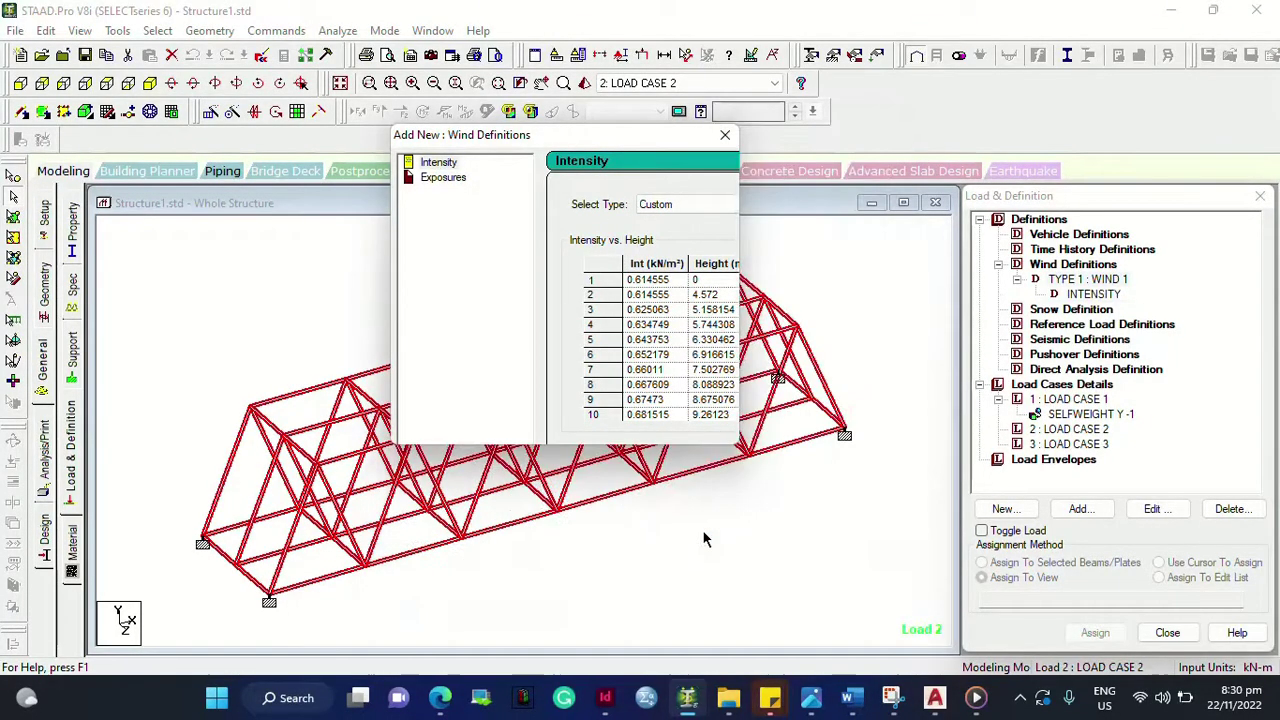
Step: Add an exposure with factor 1 to the WIND 1 wind definition
double_click(579, 260)
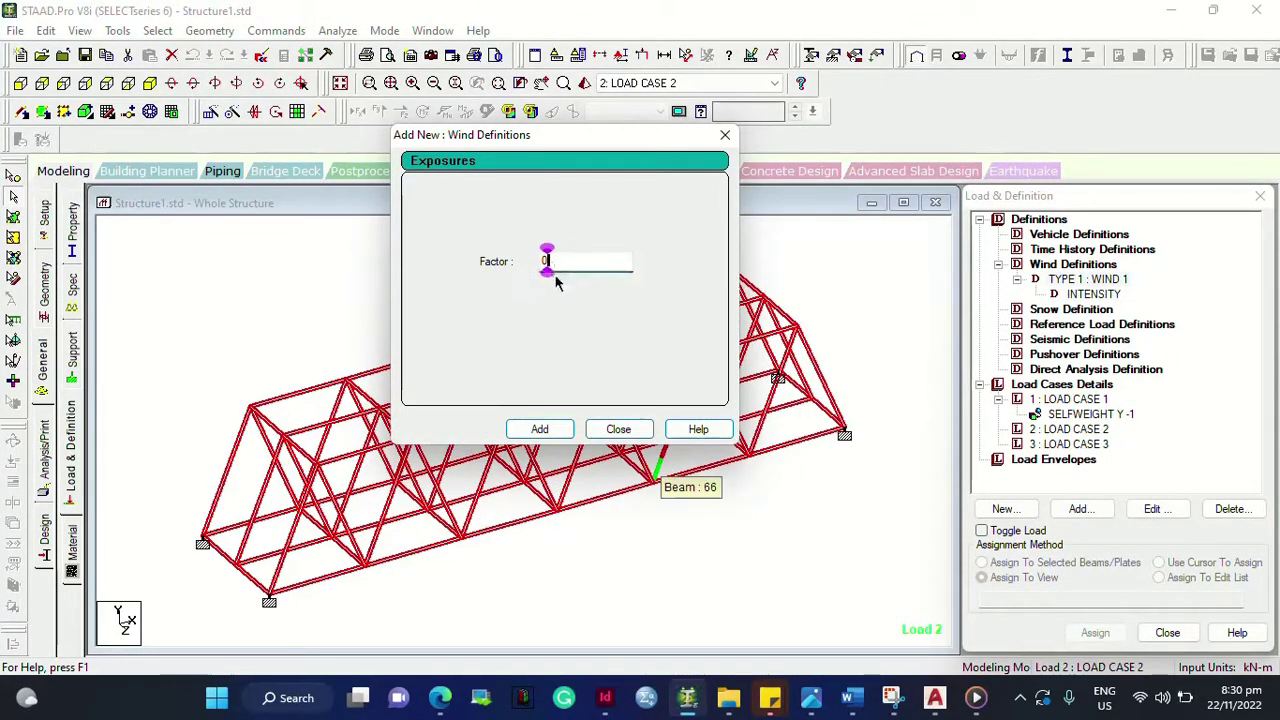
text(1)
click(553, 432)
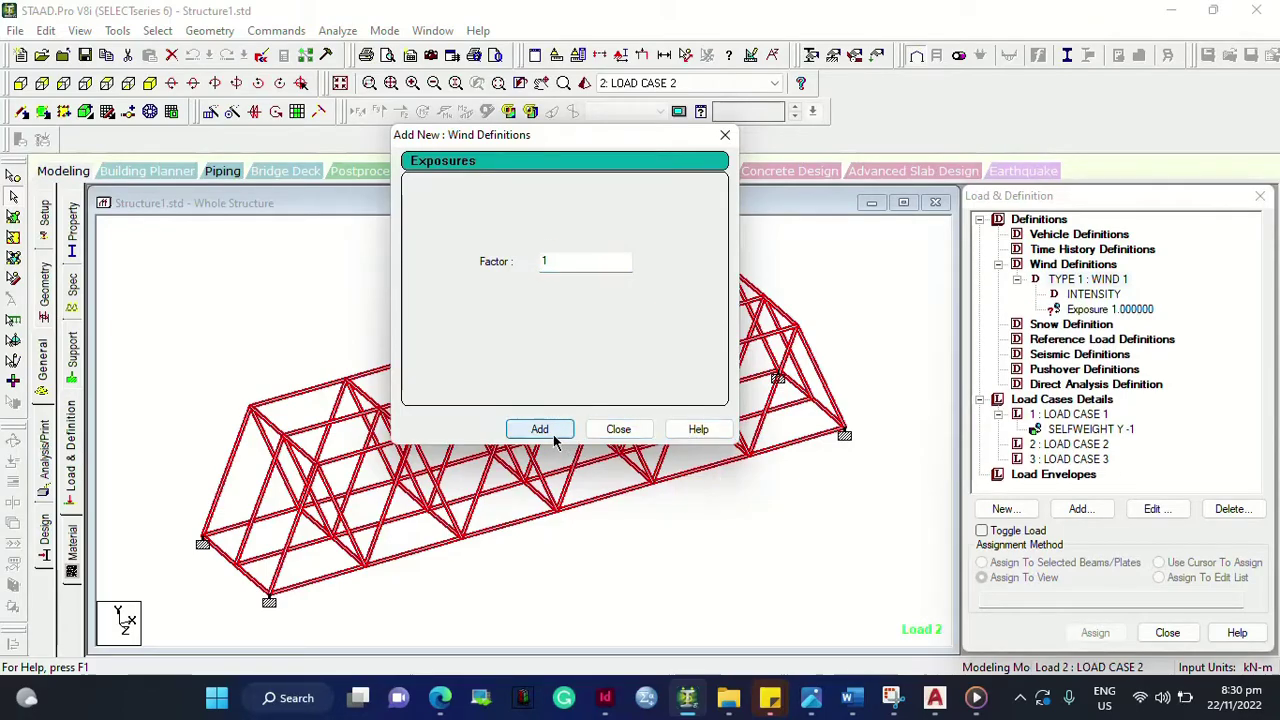
click(618, 430)
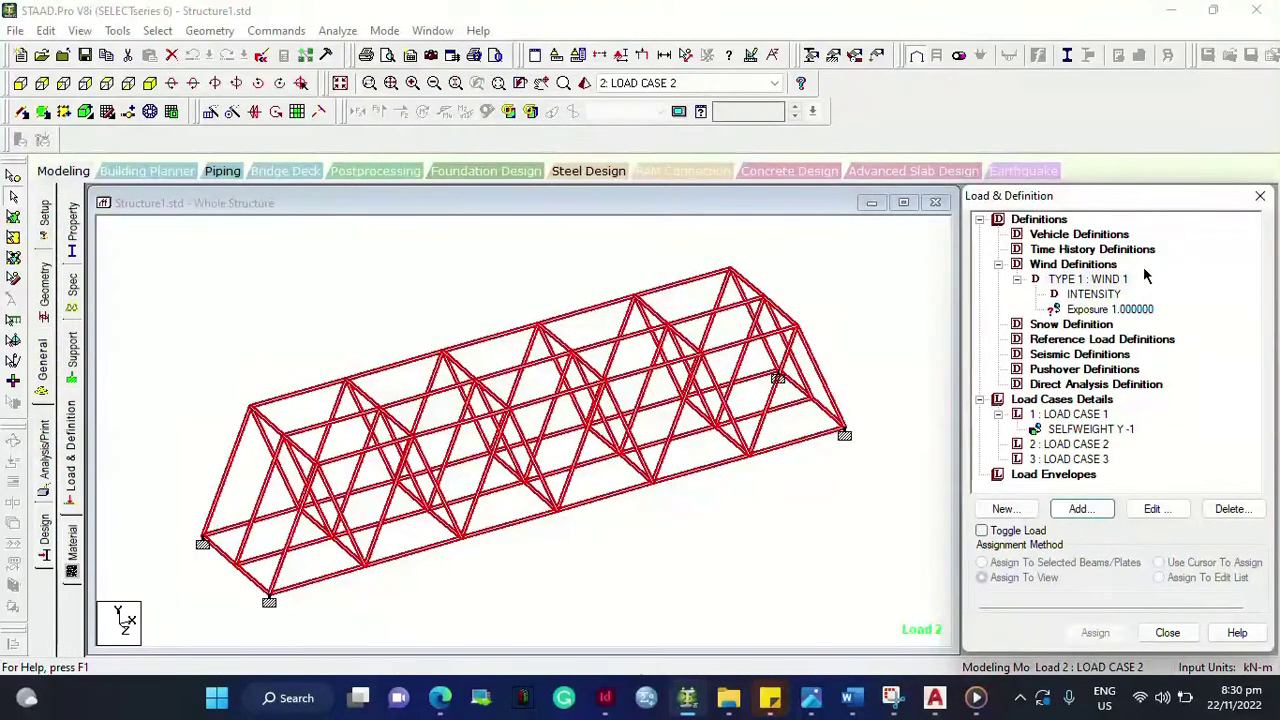
Step: Assign the WIND 1 exposure of factor 1 to all nodes in the view
click(1130, 311)
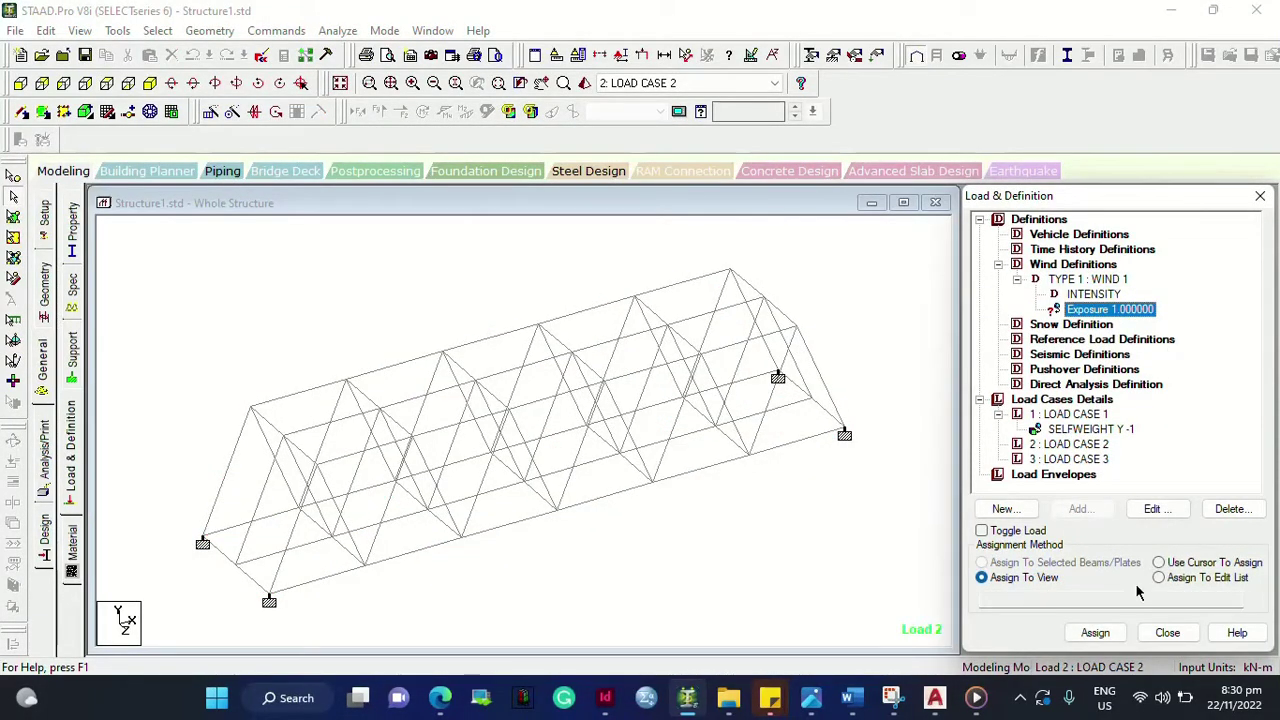
click(1094, 632)
click(1147, 467)
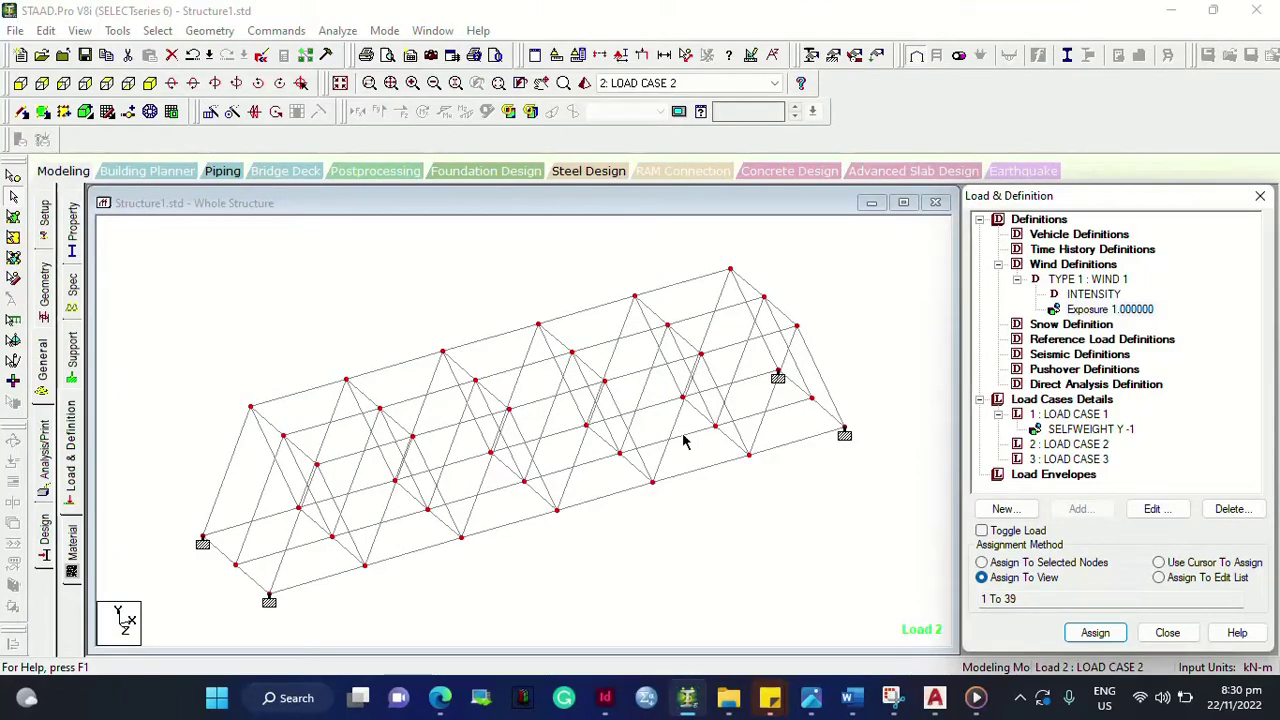
Step: Check LOAD CASE 2's primary load settings, and add a type 1 wind load on the X windward face with factor 1 to it
double_click(1074, 444)
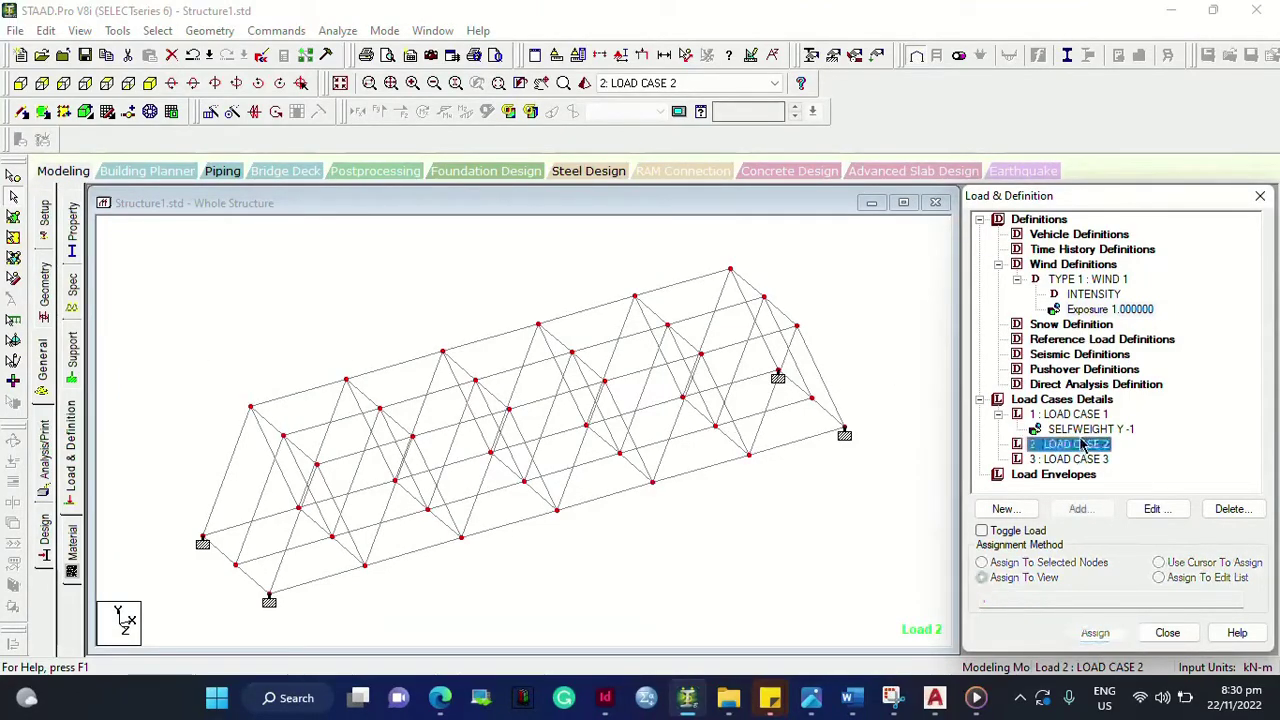
click(772, 477)
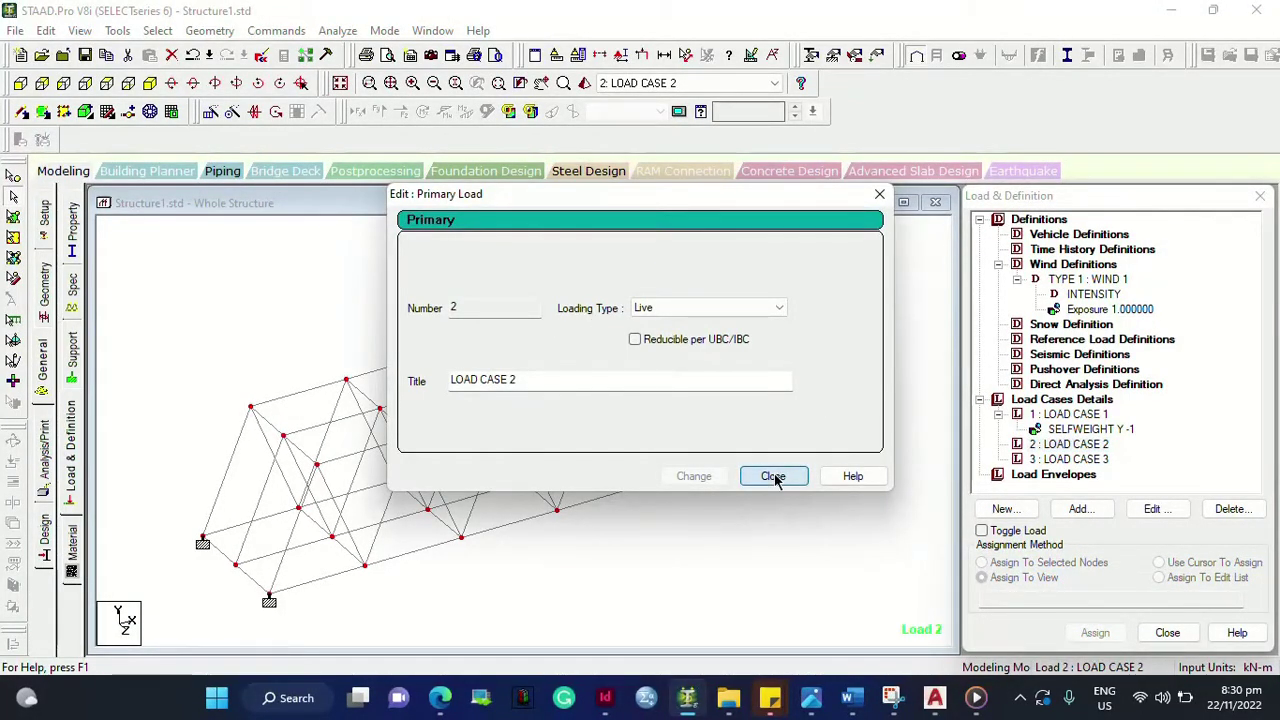
double_click(1017, 446)
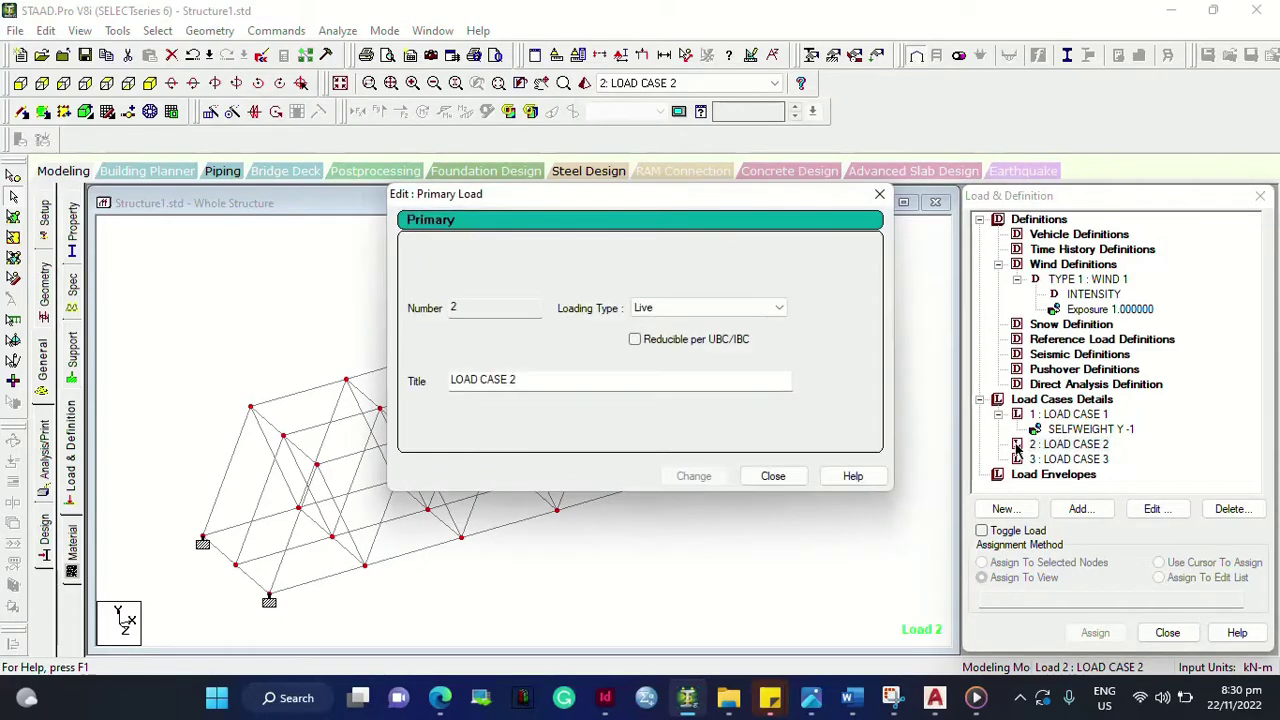
click(776, 476)
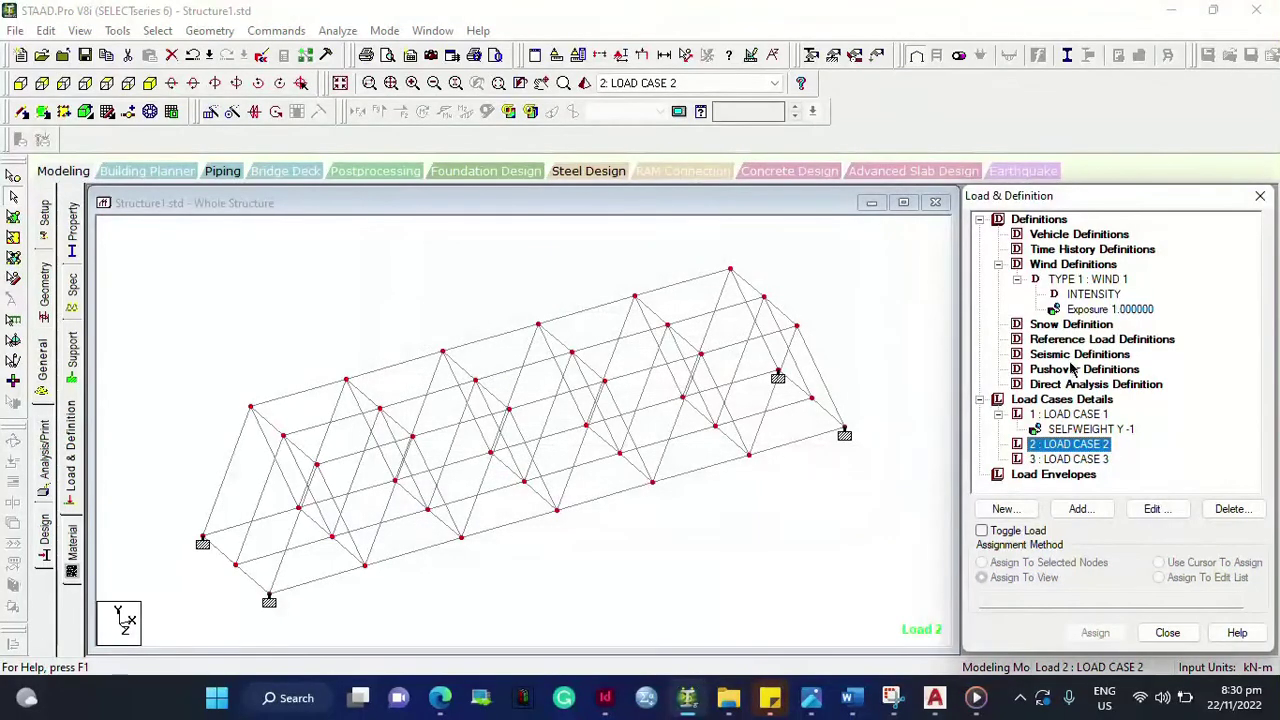
click(1072, 508)
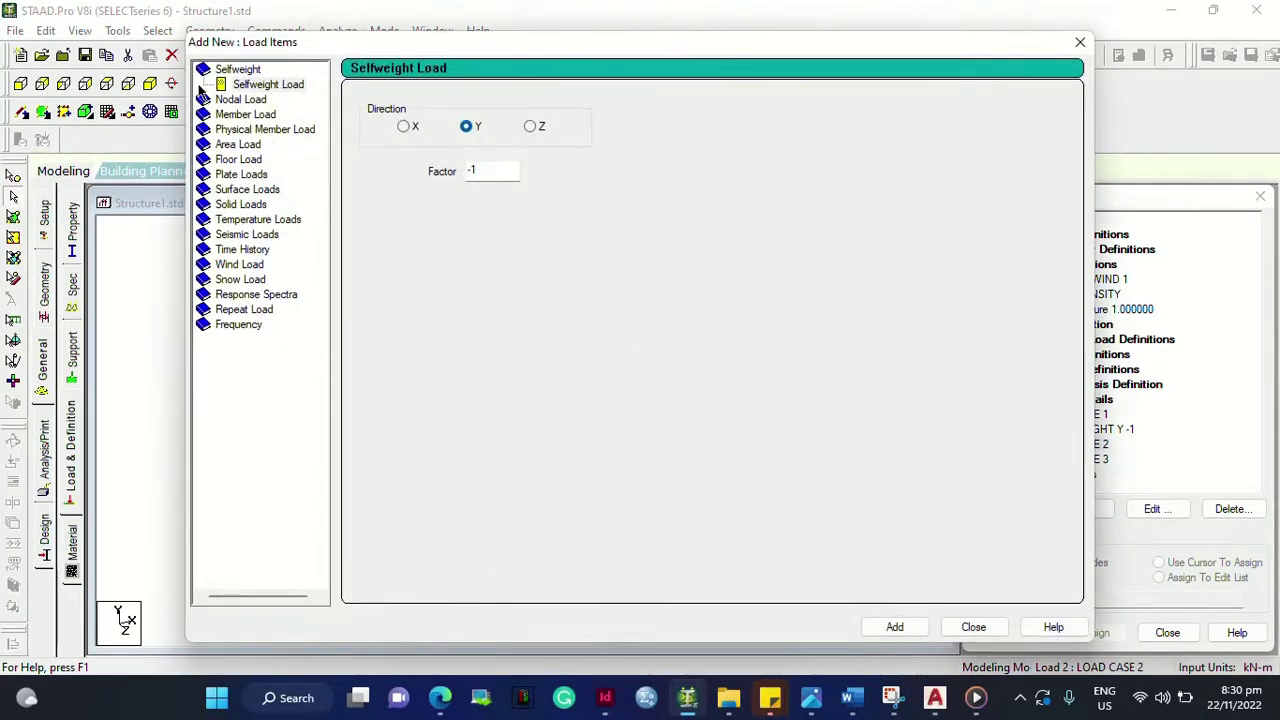
click(239, 264)
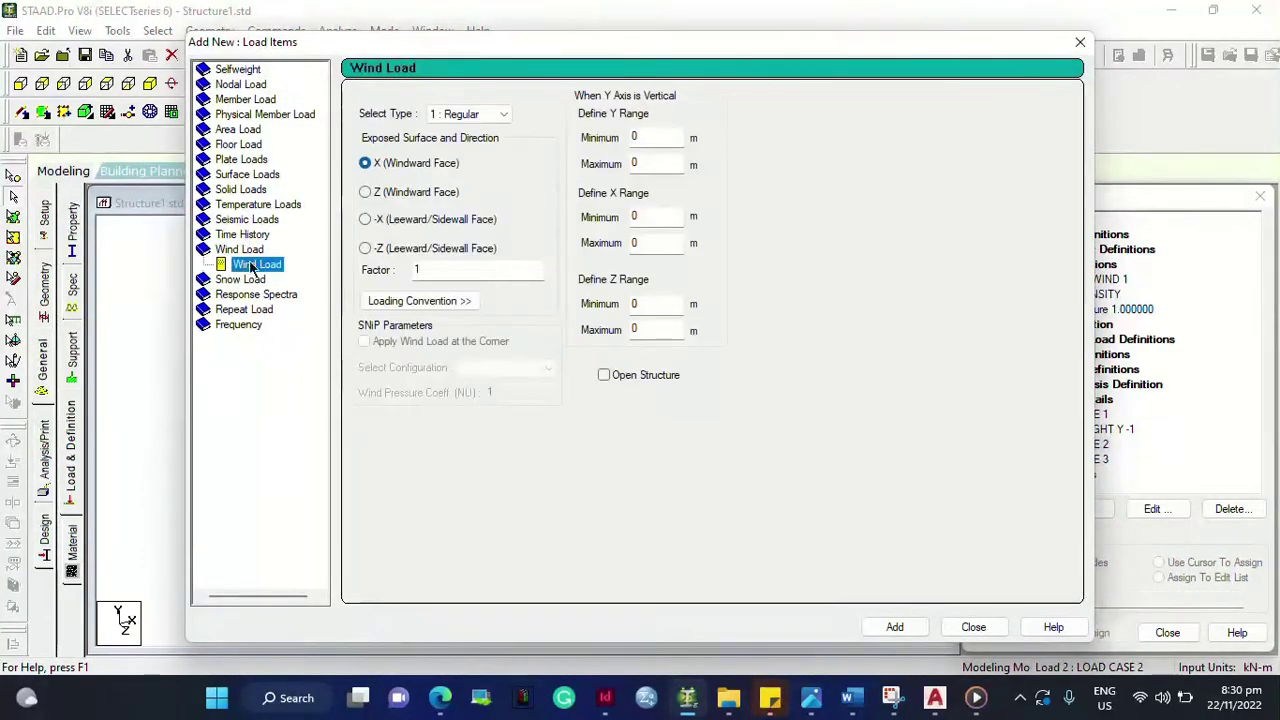
click(894, 627)
click(973, 627)
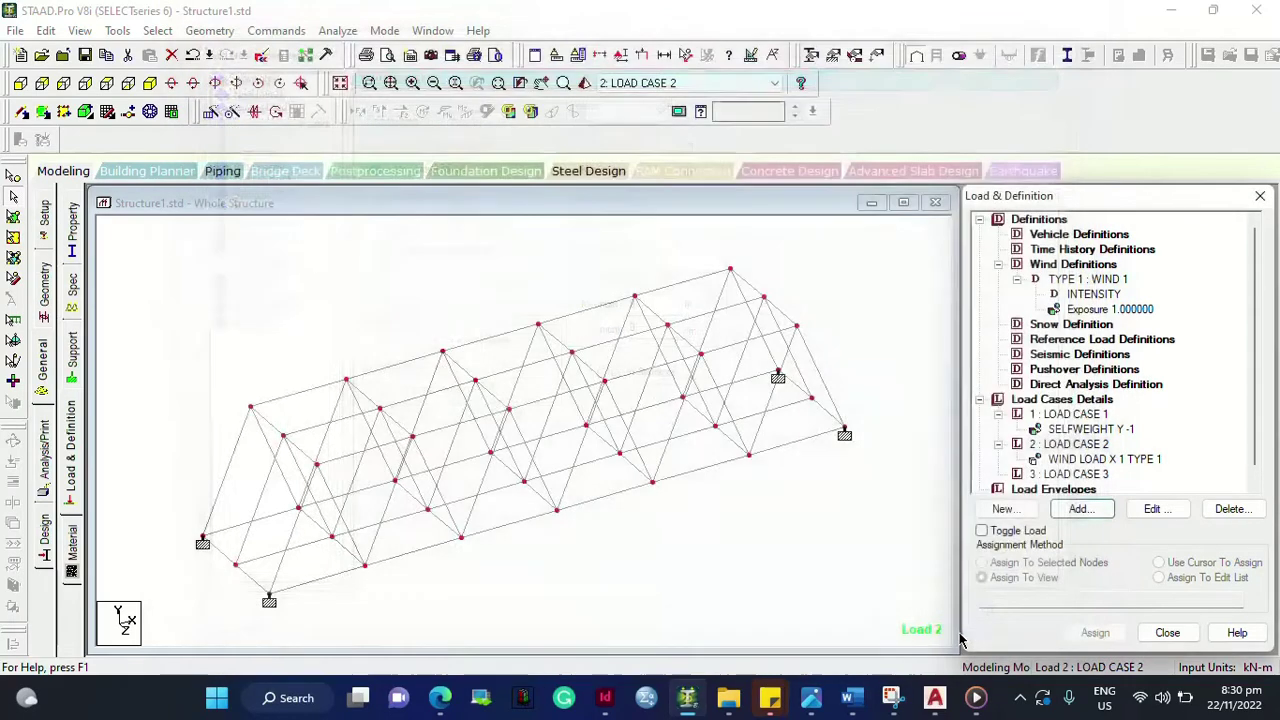
Step: Examine how LOAD CASE 2's X-direction wind load acts on the end face of the truss
click(1080, 446)
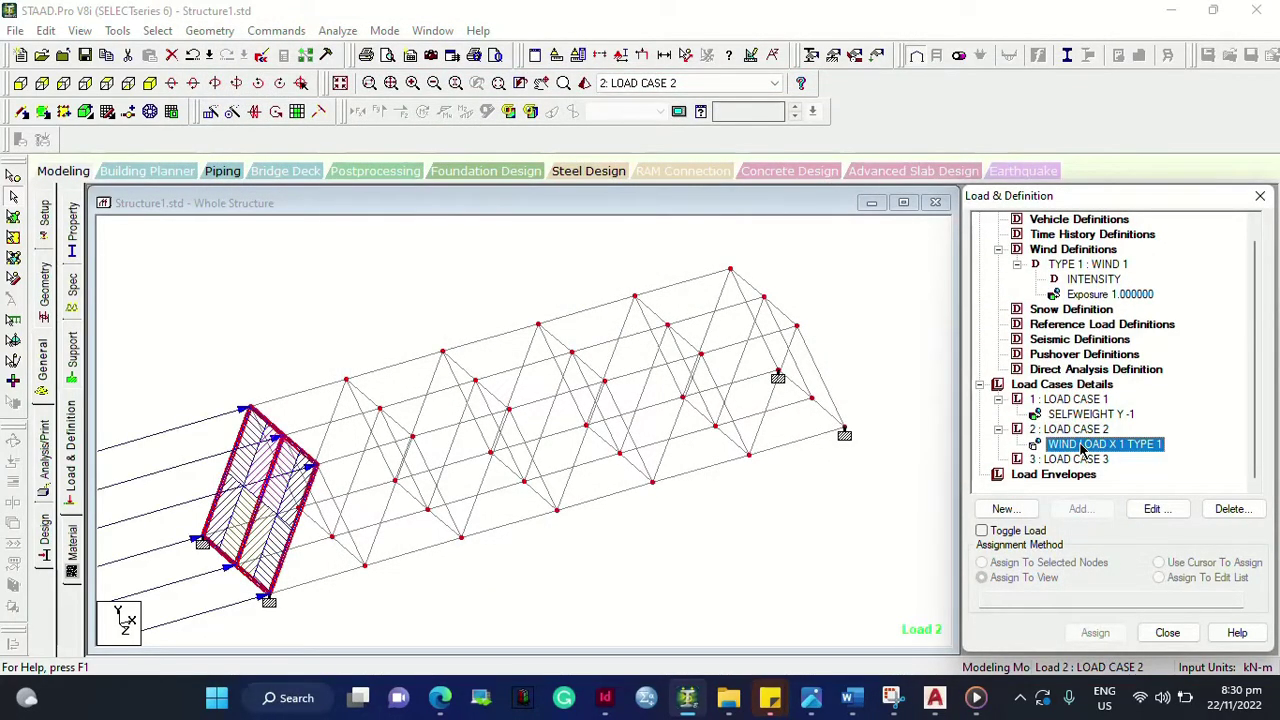
scroll(263, 457, up, 2)
scroll(330, 500, down, 5)
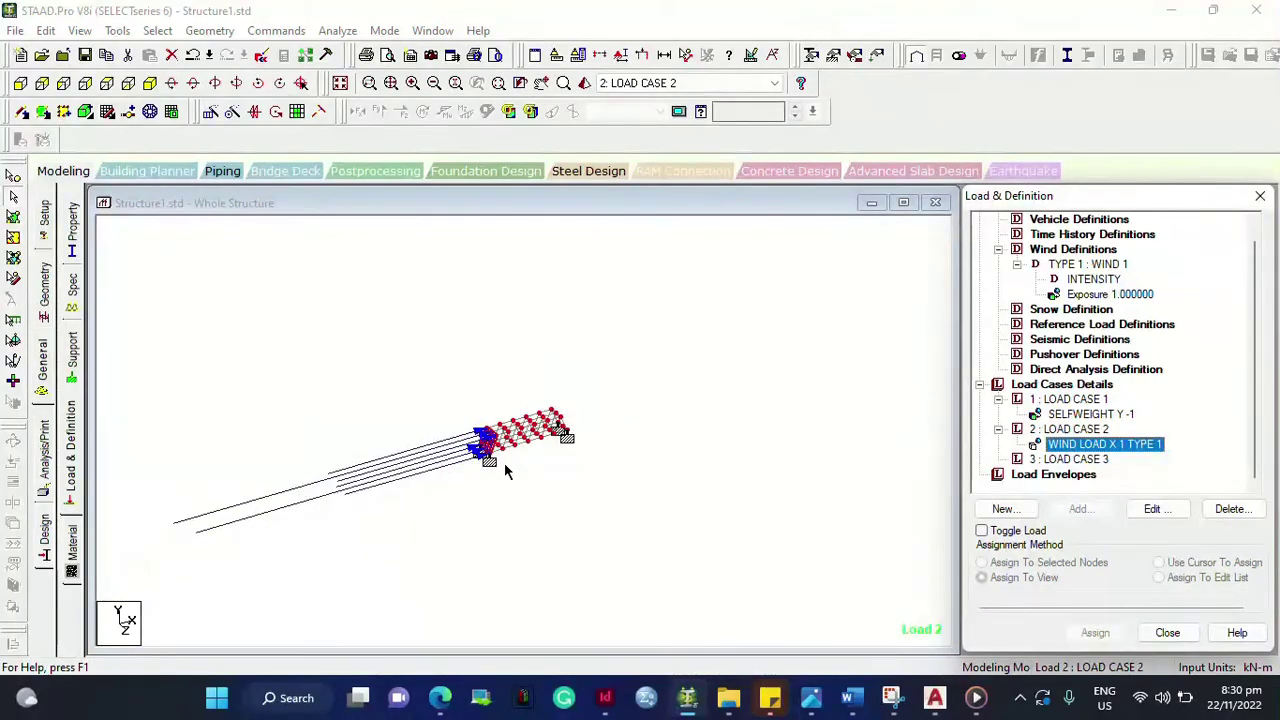
scroll(505, 470, up, 8)
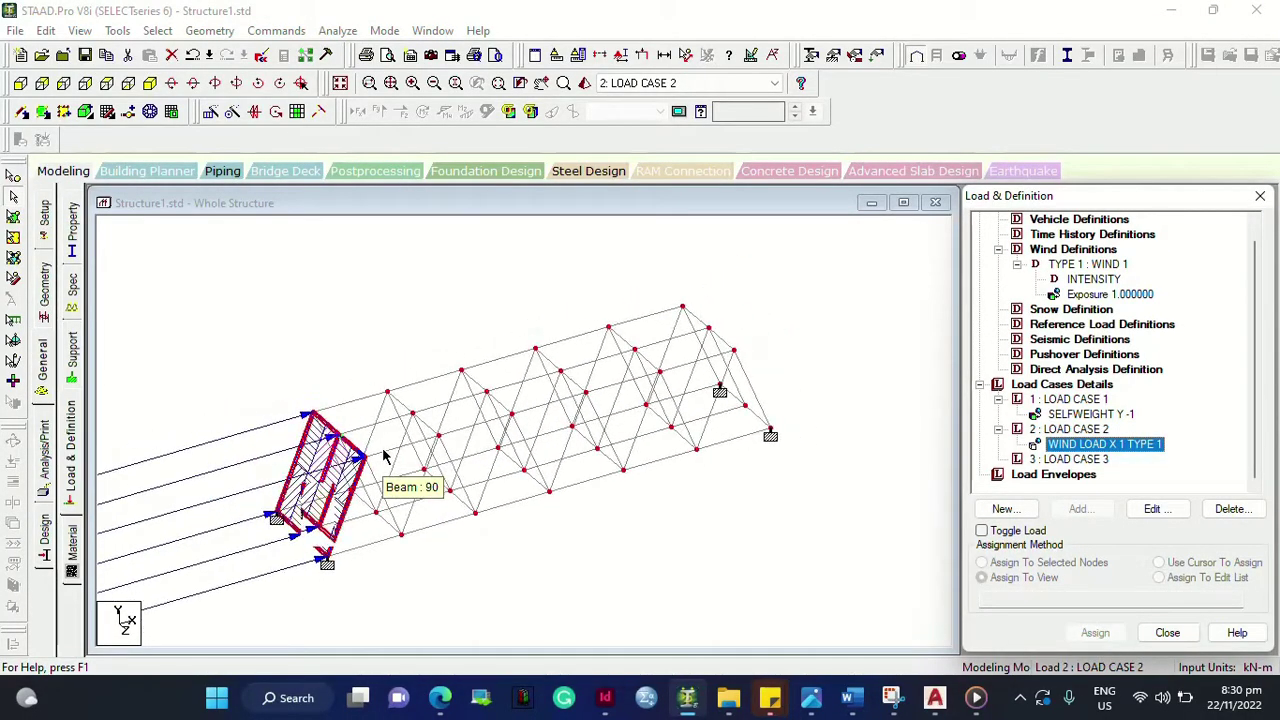
scroll(385, 452, down, 5)
scroll(388, 458, up, 2)
scroll(398, 477, up, 3)
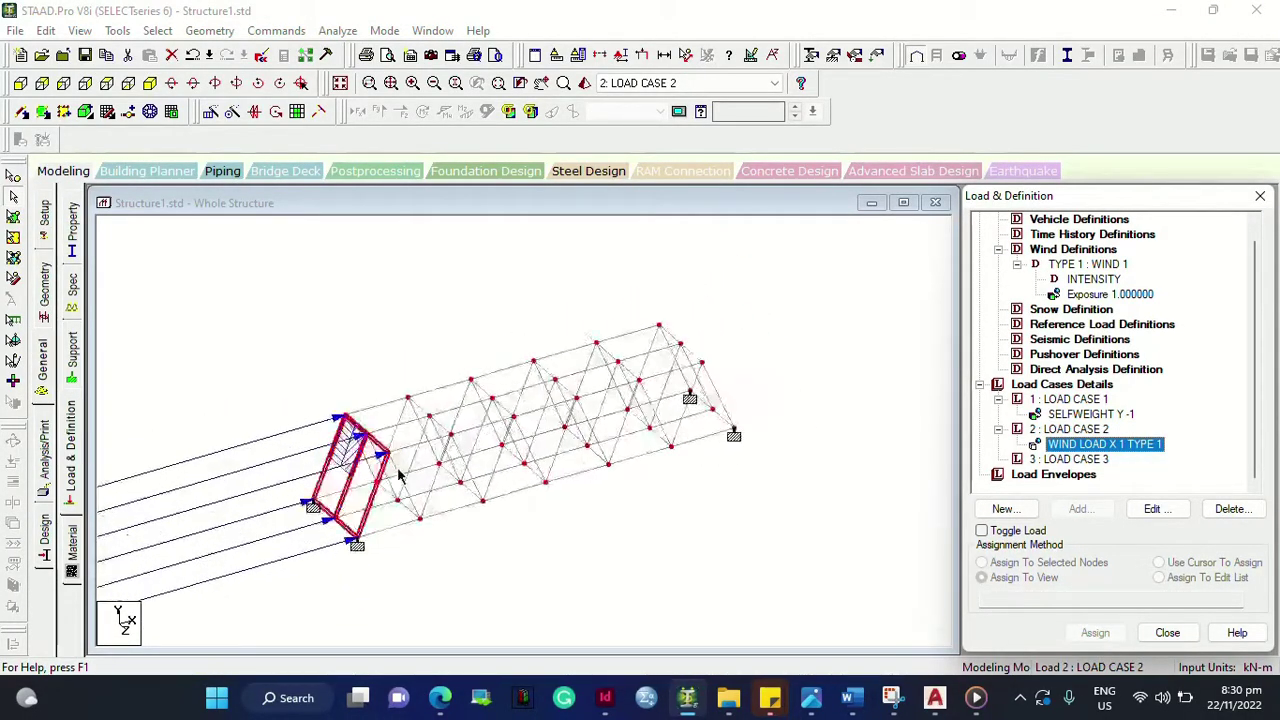
scroll(398, 477, down, 2)
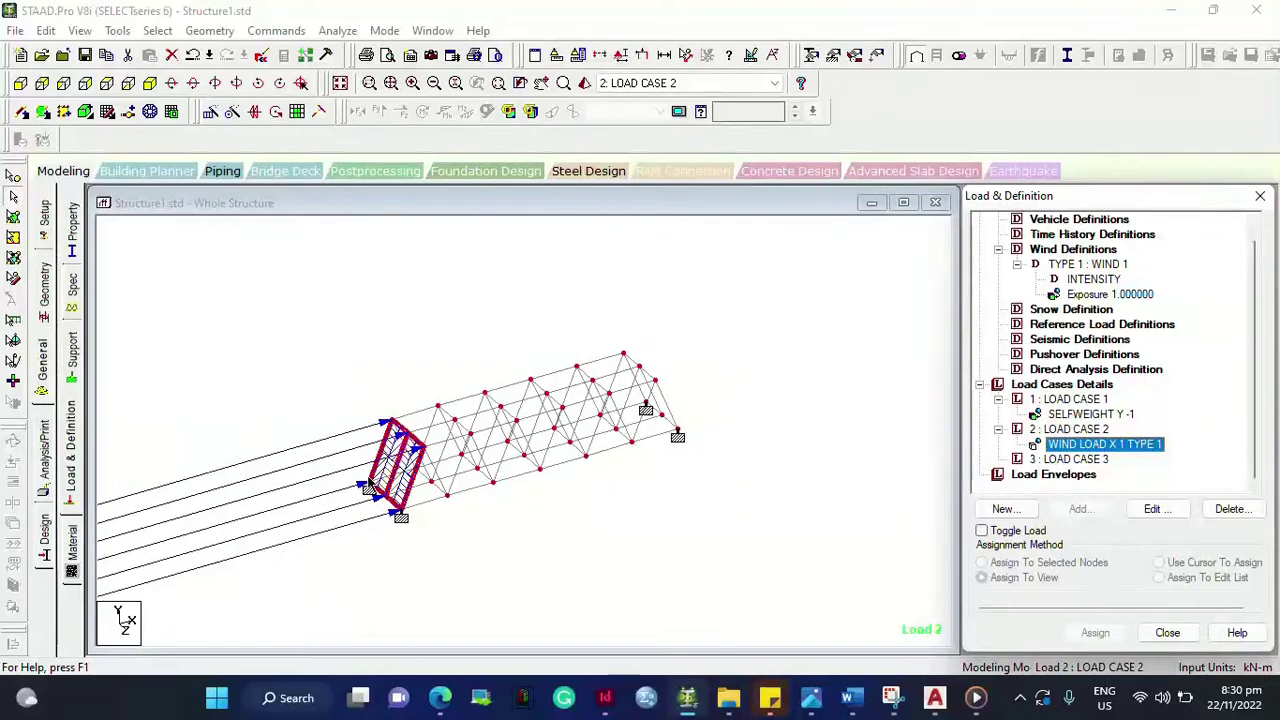
Step: Change the loading type of LOAD CASE 3 to Seismic
double_click(1094, 462)
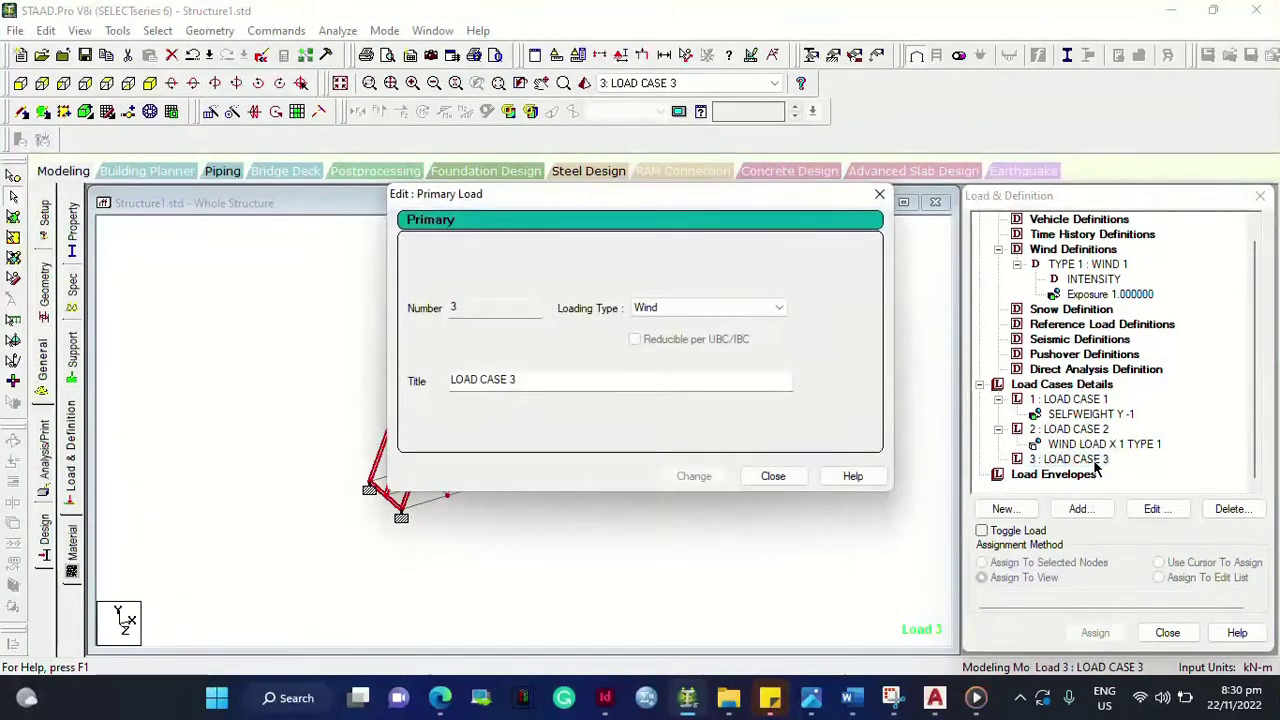
click(721, 310)
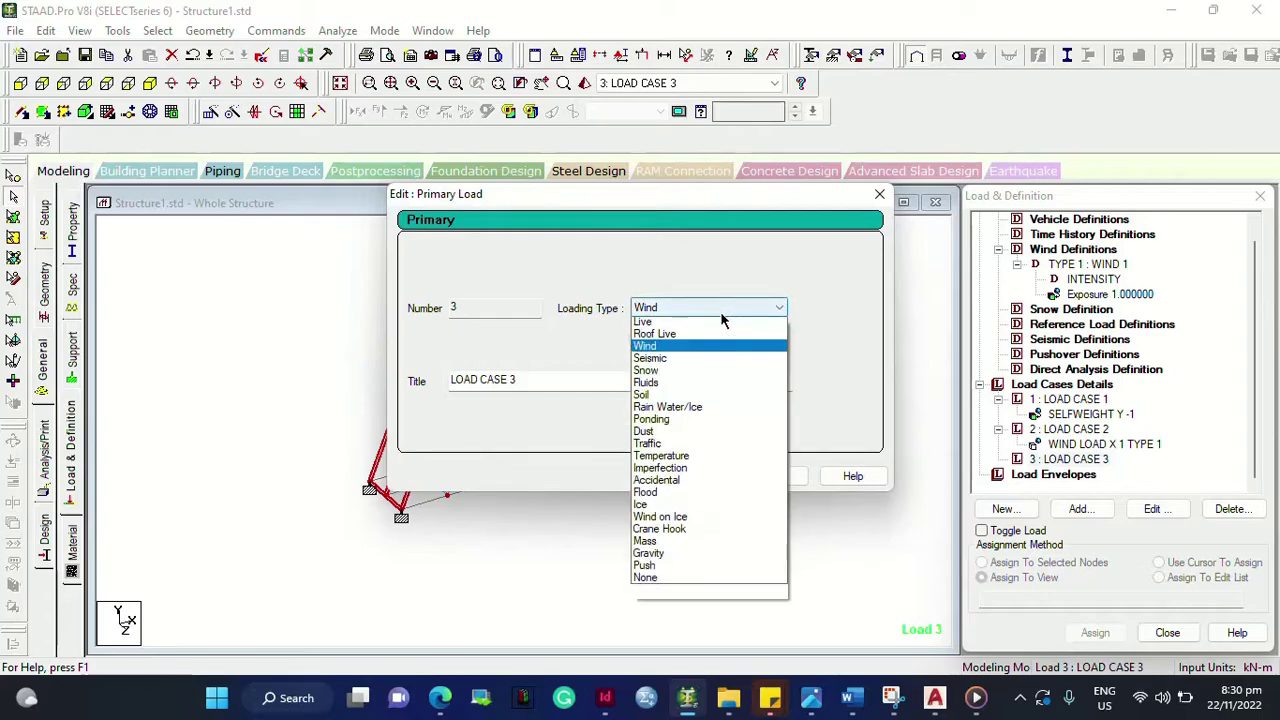
click(714, 372)
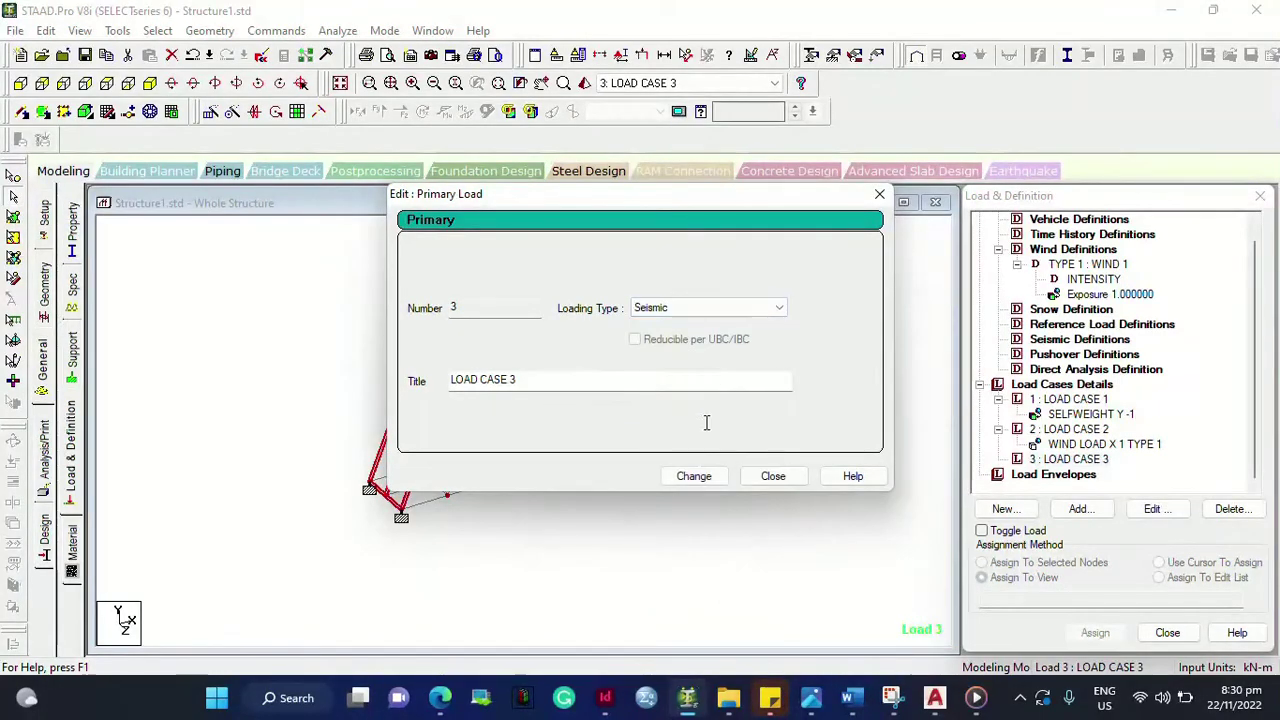
click(708, 478)
click(776, 479)
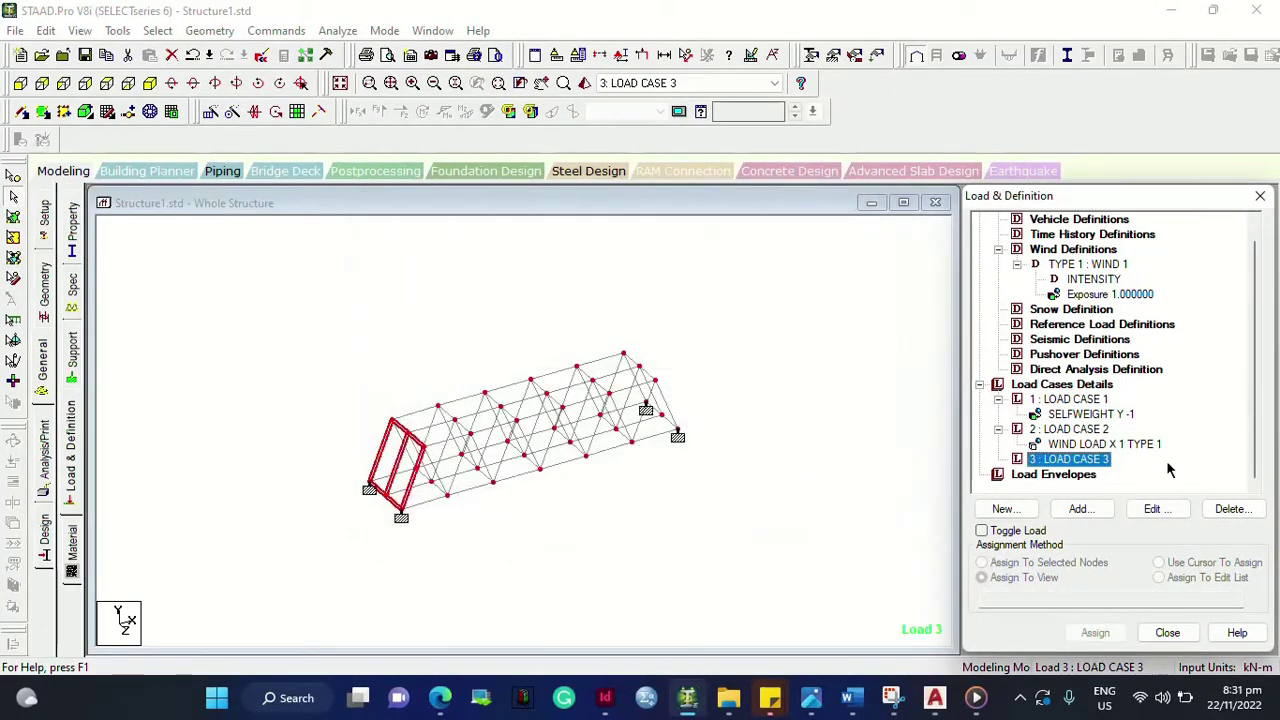
Step: Add a wind type definition with type number 2 and the comment WIND 2, and delete it again
click(1075, 249)
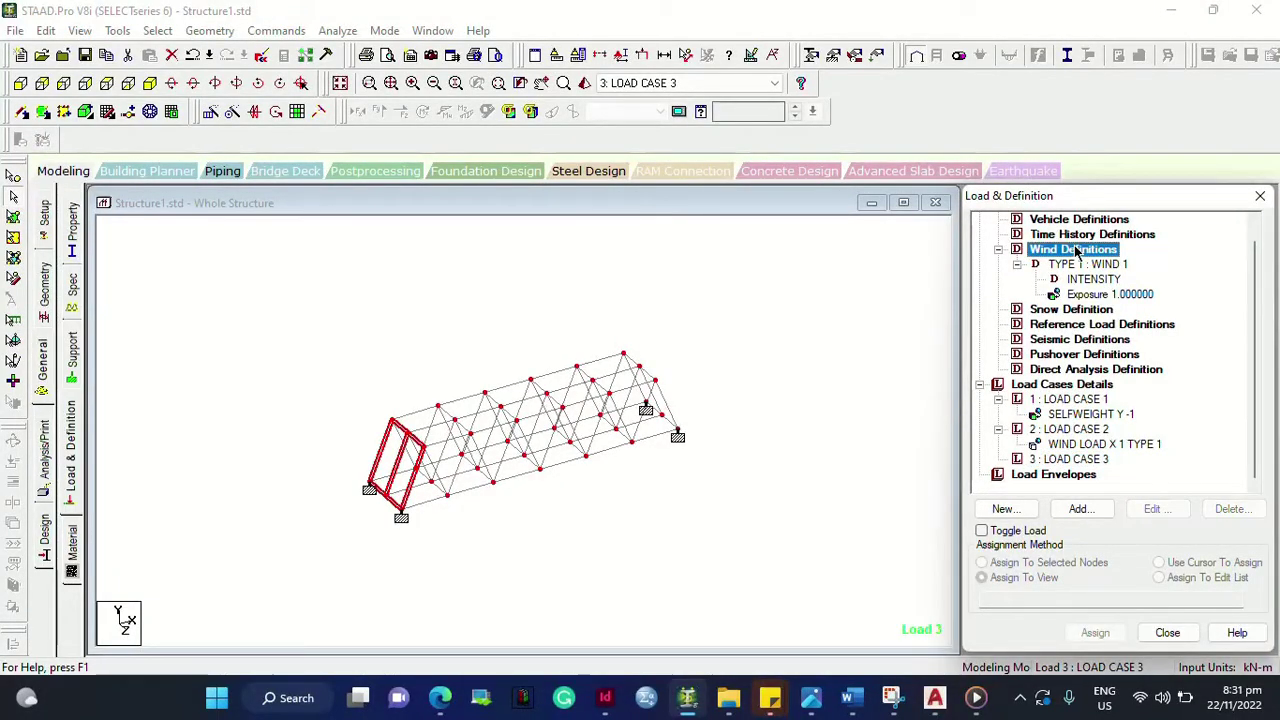
click(1082, 511)
click(580, 326)
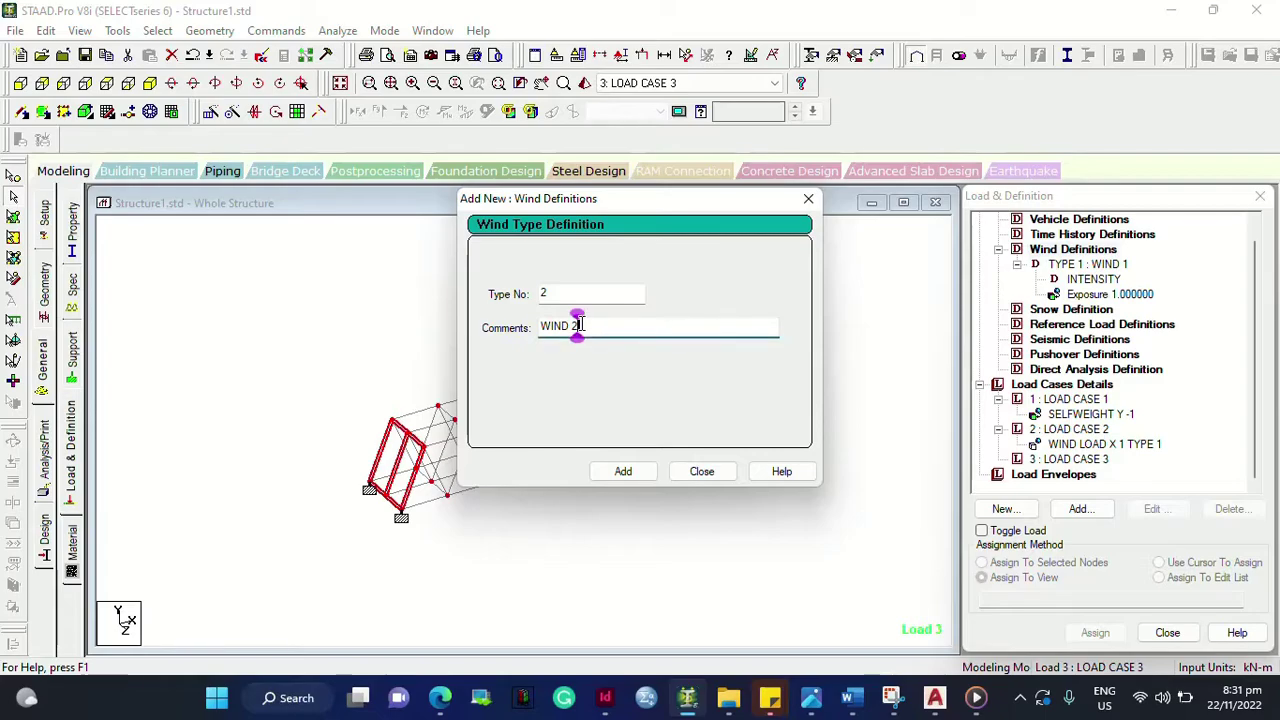
click(577, 292)
click(624, 471)
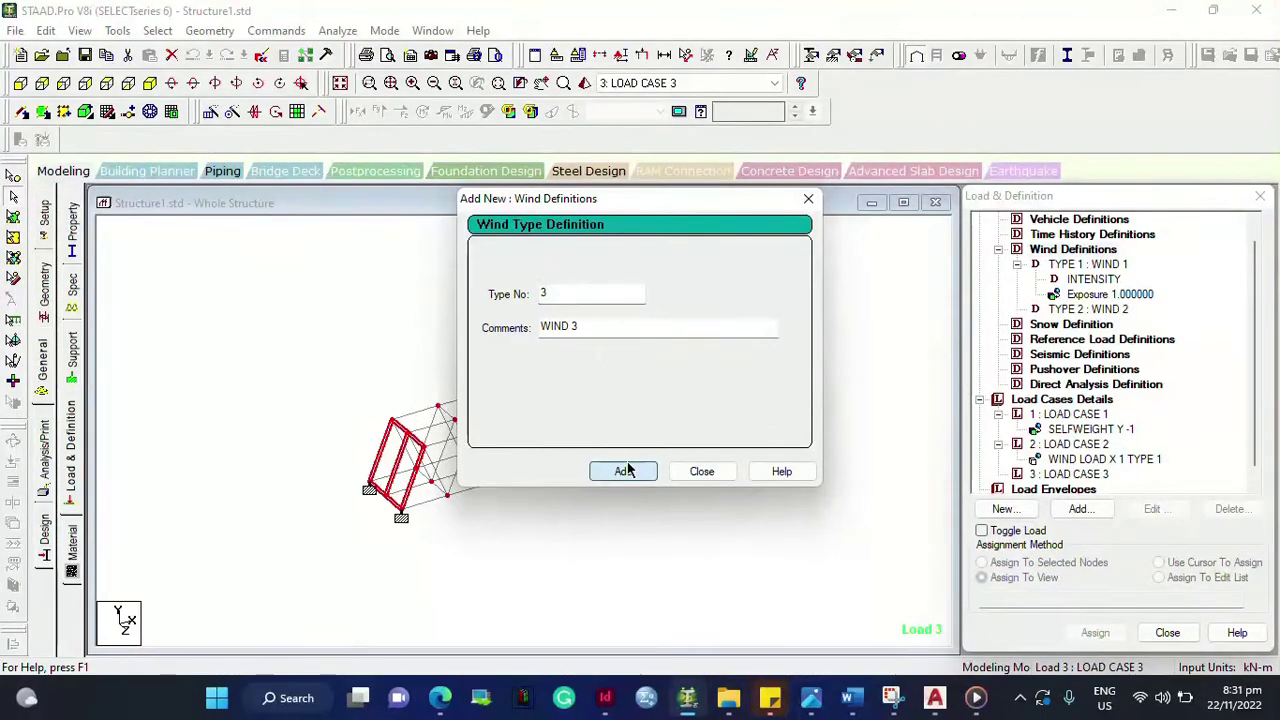
click(703, 472)
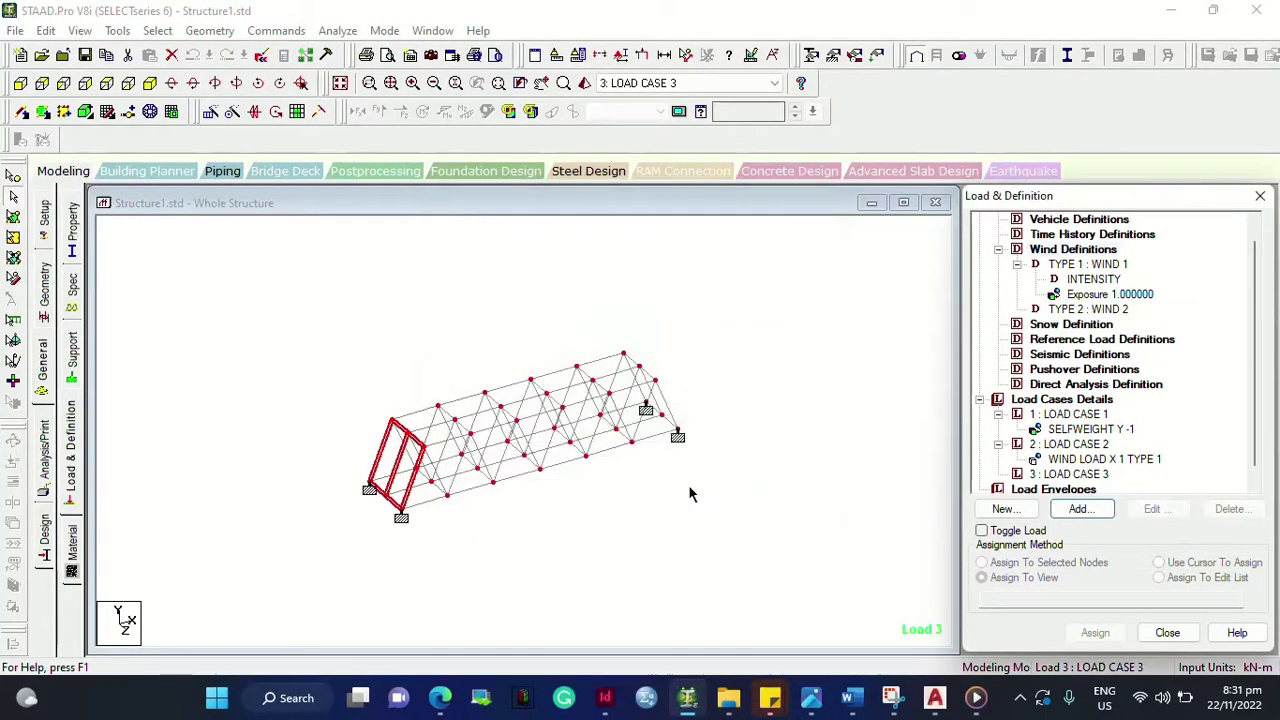
click(1090, 309)
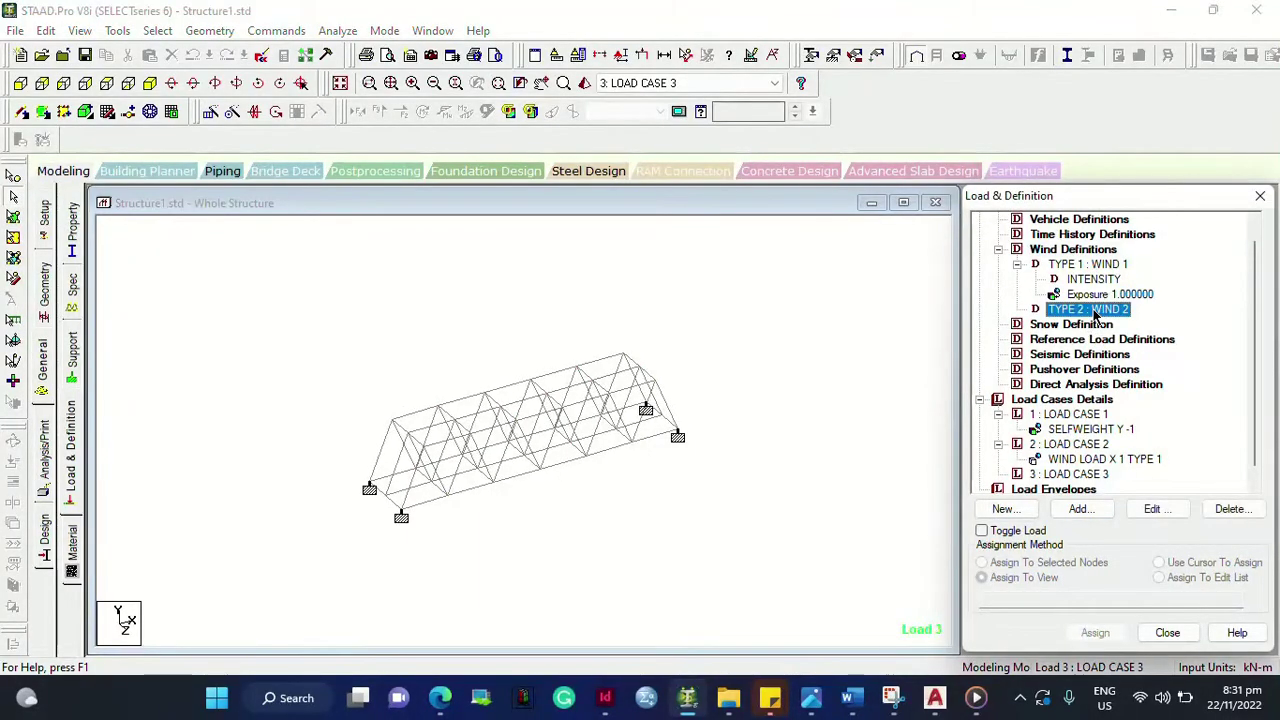
key(Delete)
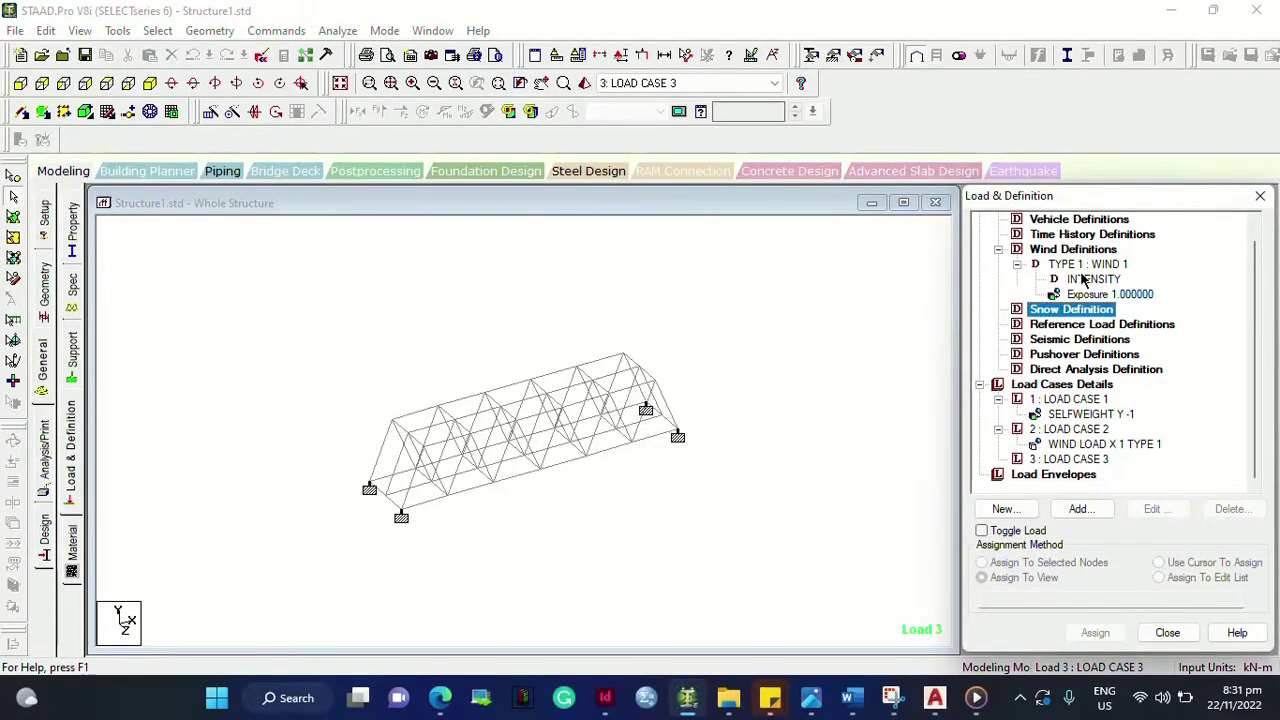
click(1072, 250)
click(1080, 509)
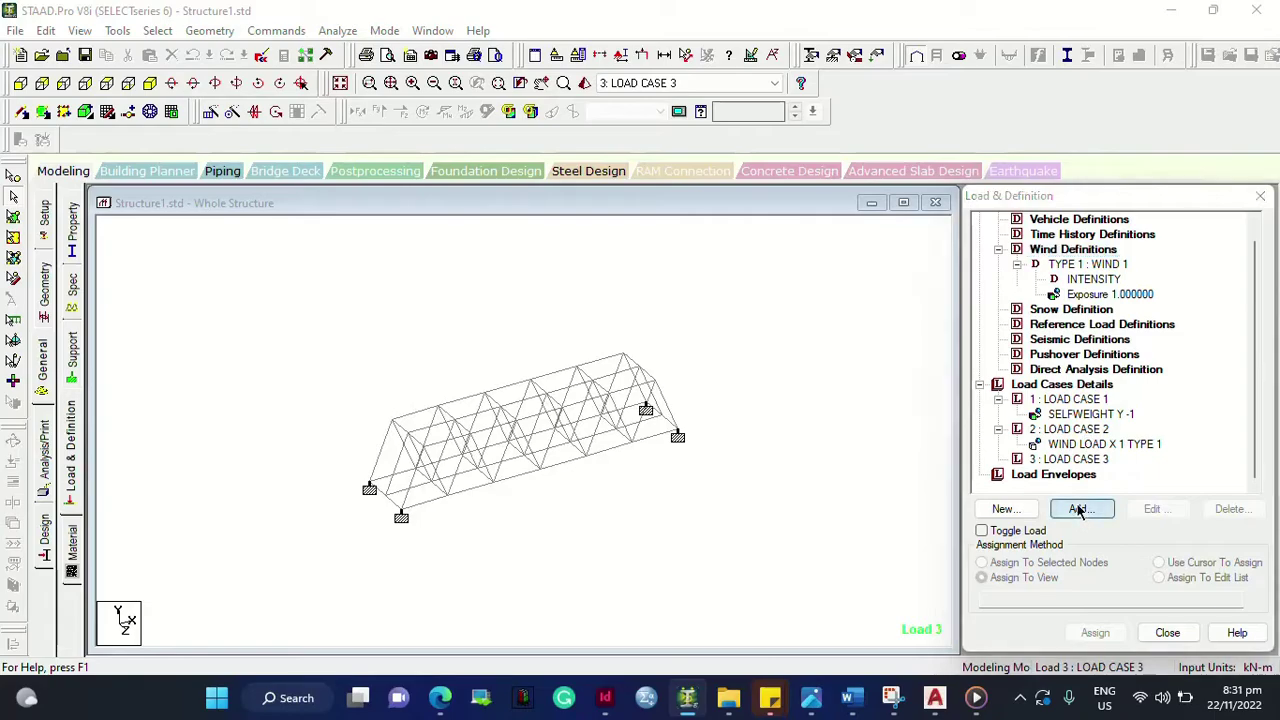
click(703, 471)
Step: Add a UBC 1997 seismic definition including accidental load, with zone 0.075, I 1, RWX 3, RWZ 3, STYP 1 and a selfweight factor of 1
scroll(1090, 297, up, 1)
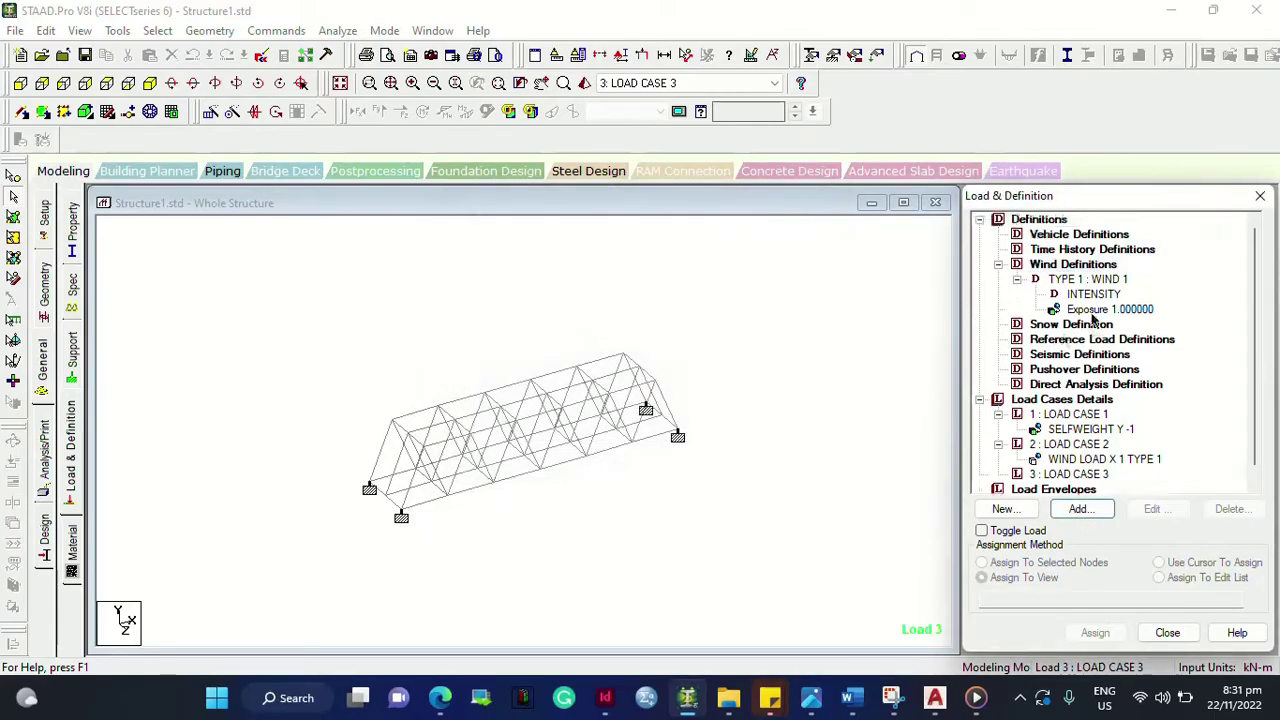
click(1080, 354)
click(1080, 509)
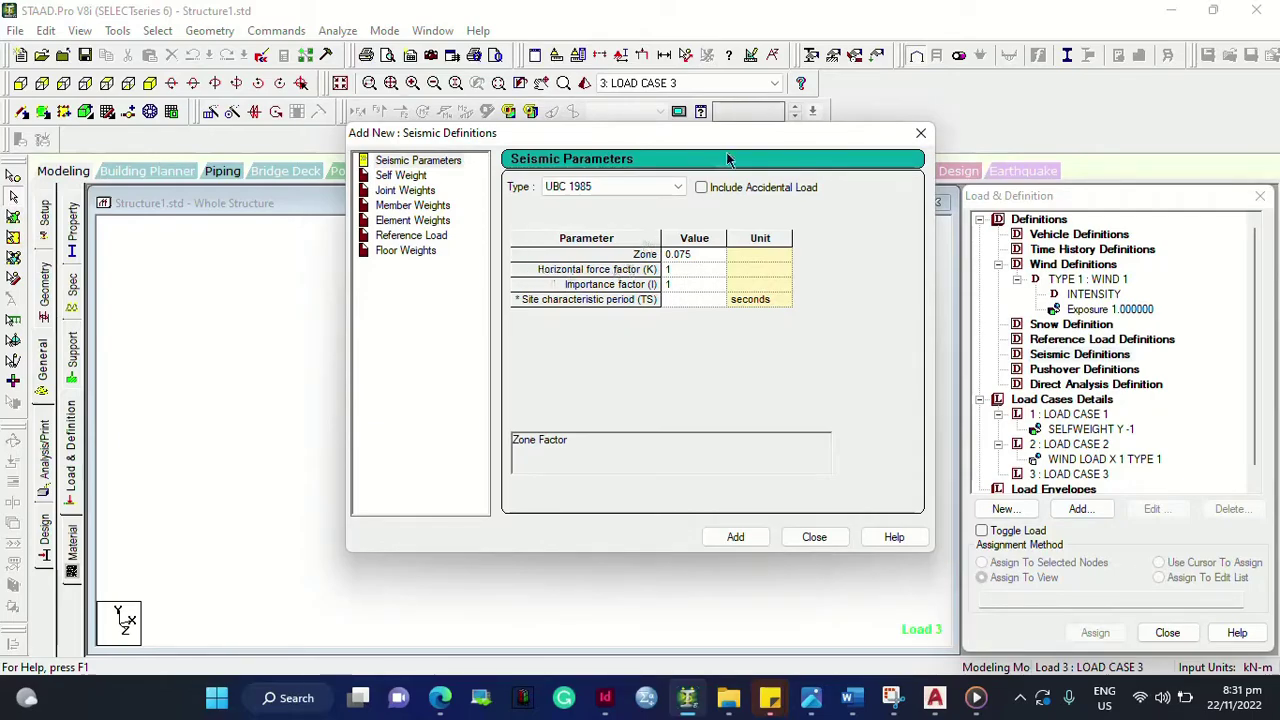
click(580, 187)
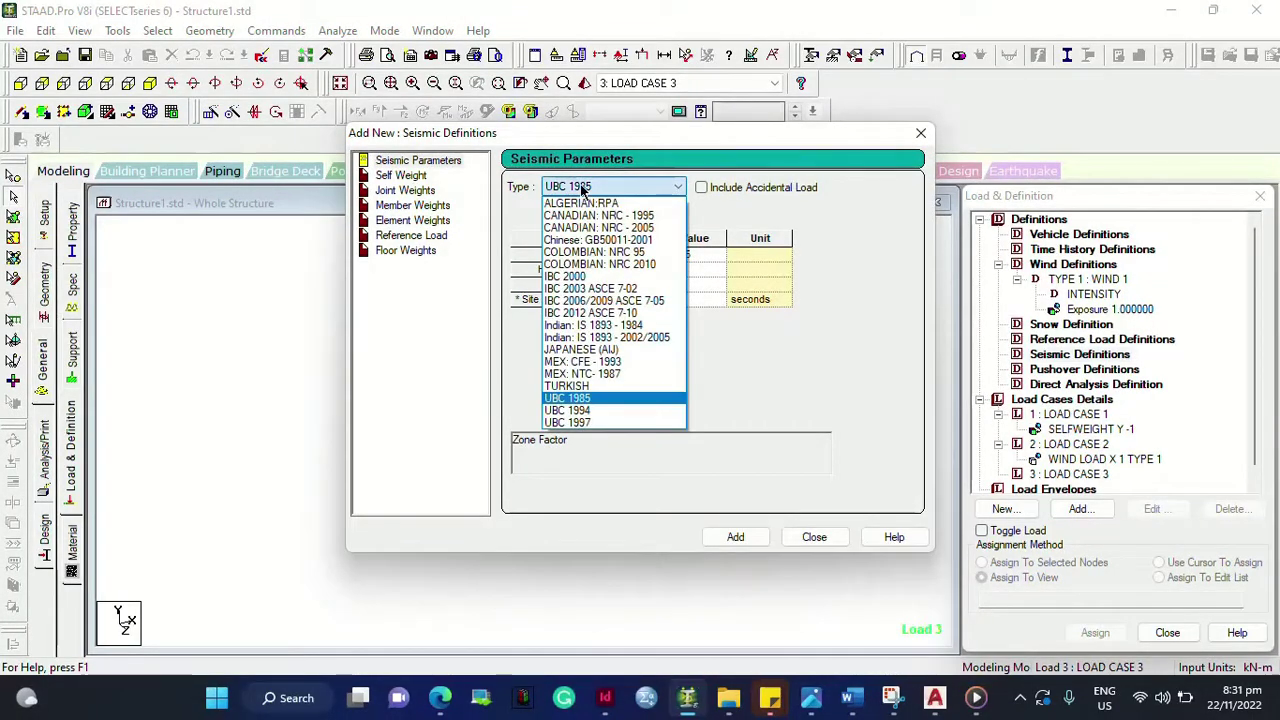
click(588, 400)
click(638, 188)
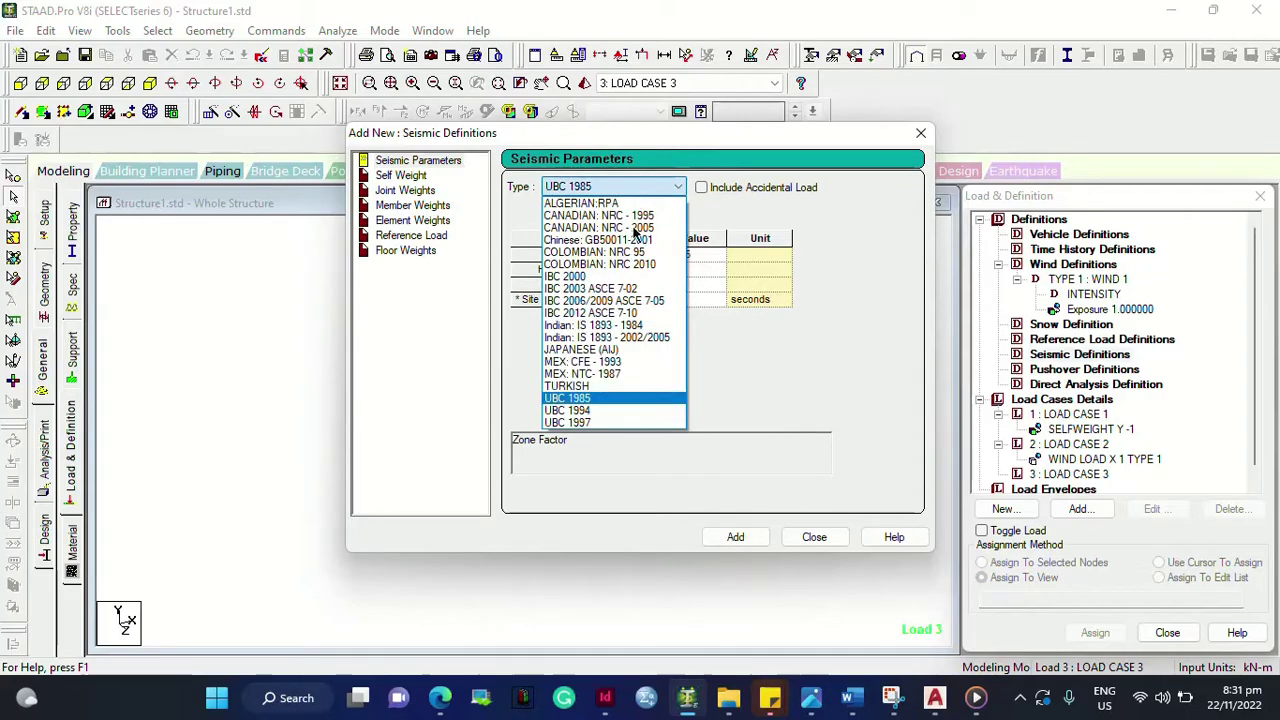
click(628, 422)
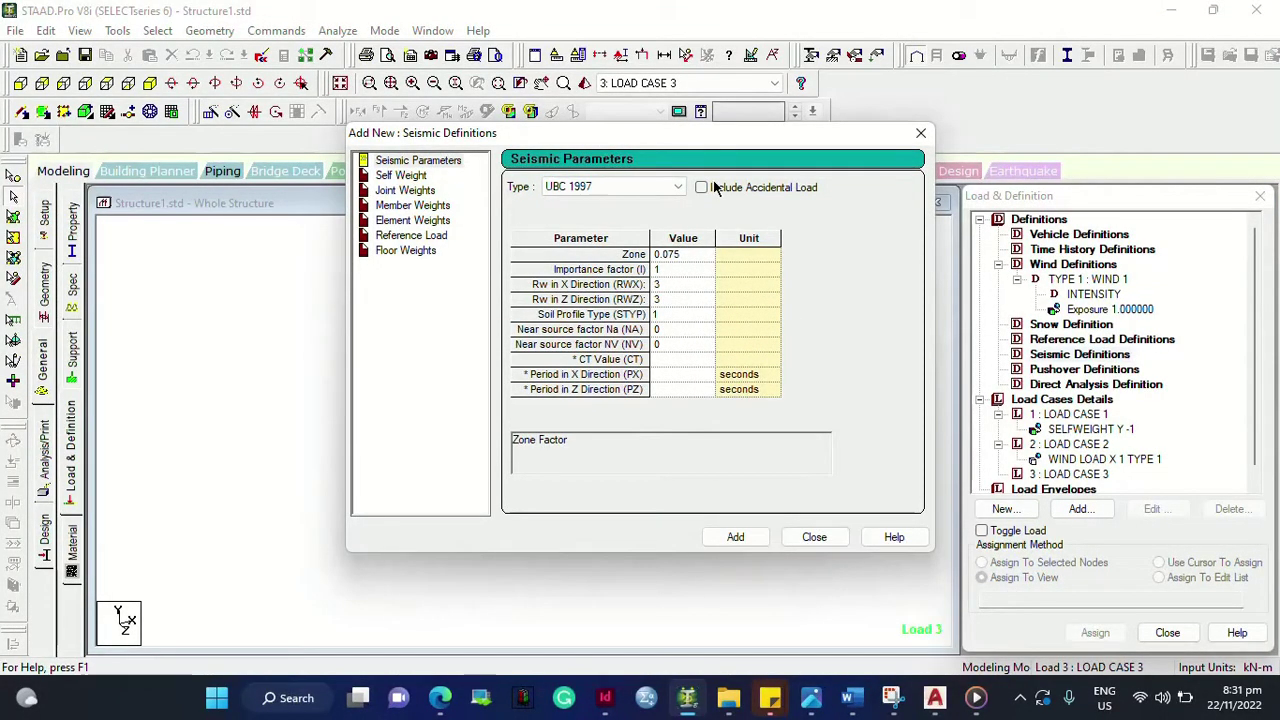
click(723, 532)
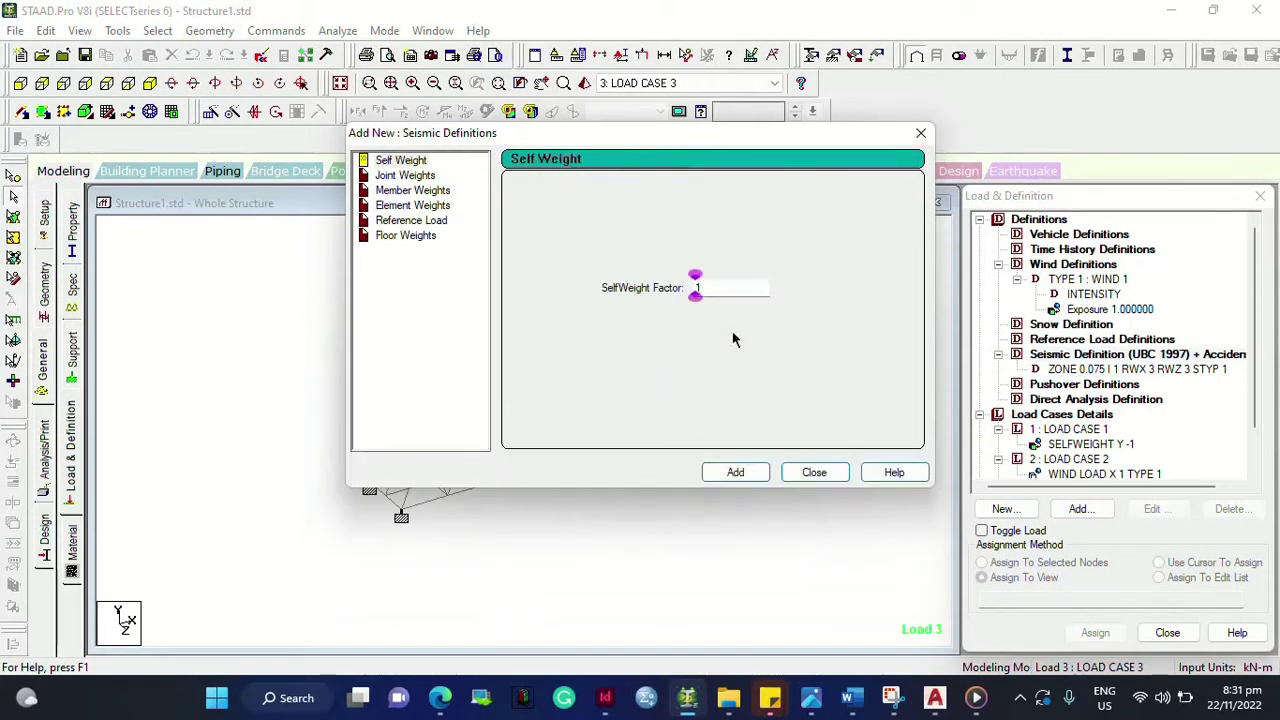
click(740, 476)
click(832, 474)
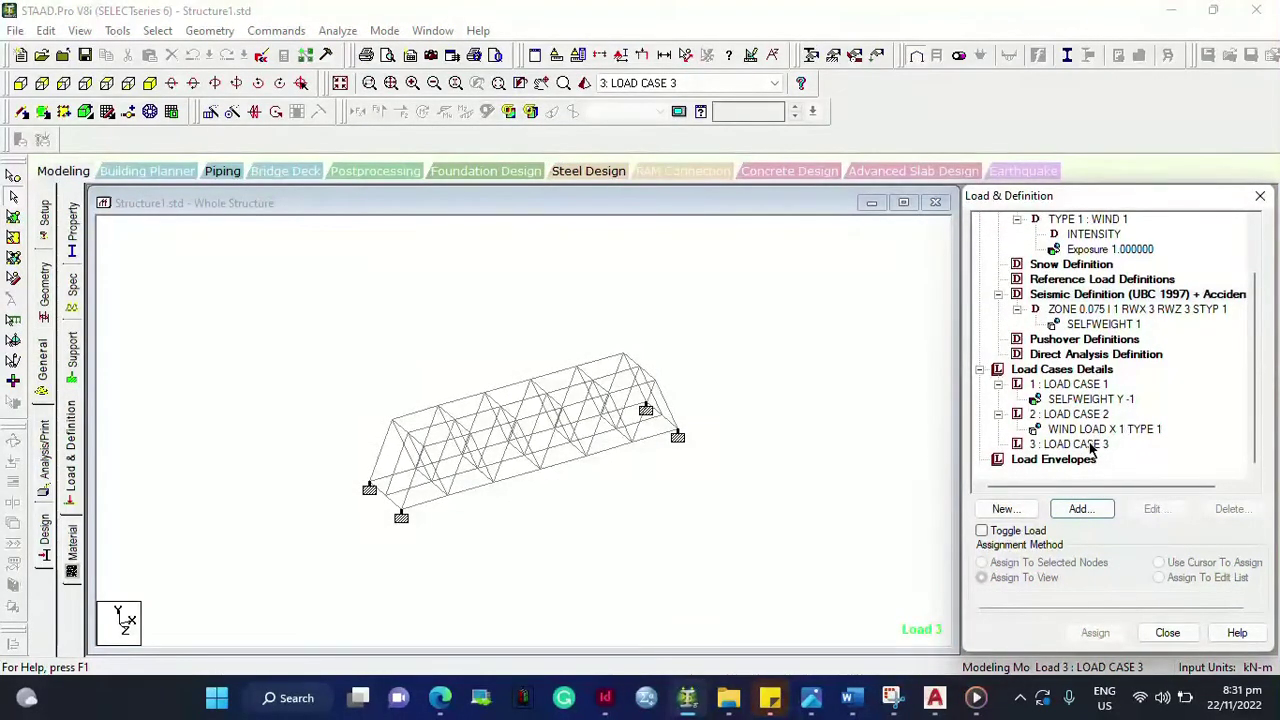
Step: Add a selfweight load in the Y direction with factor 1 to LOAD CASE 3
double_click(1080, 444)
click(773, 476)
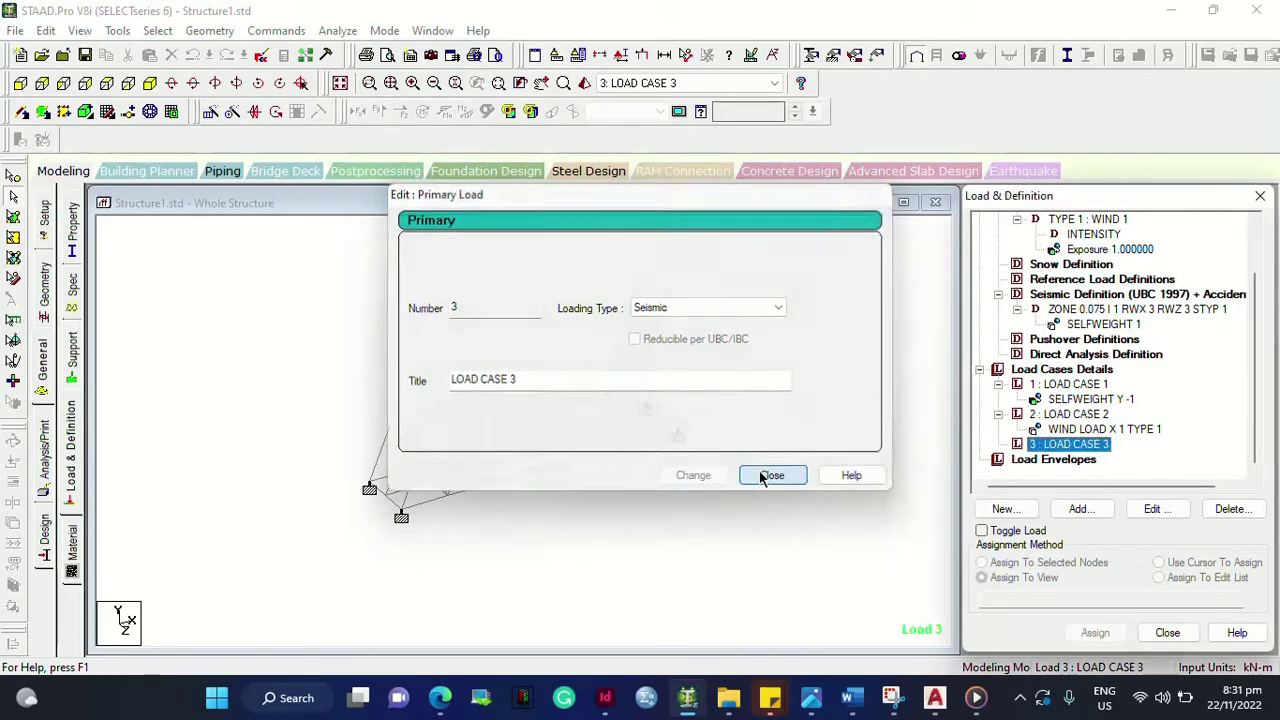
click(1060, 509)
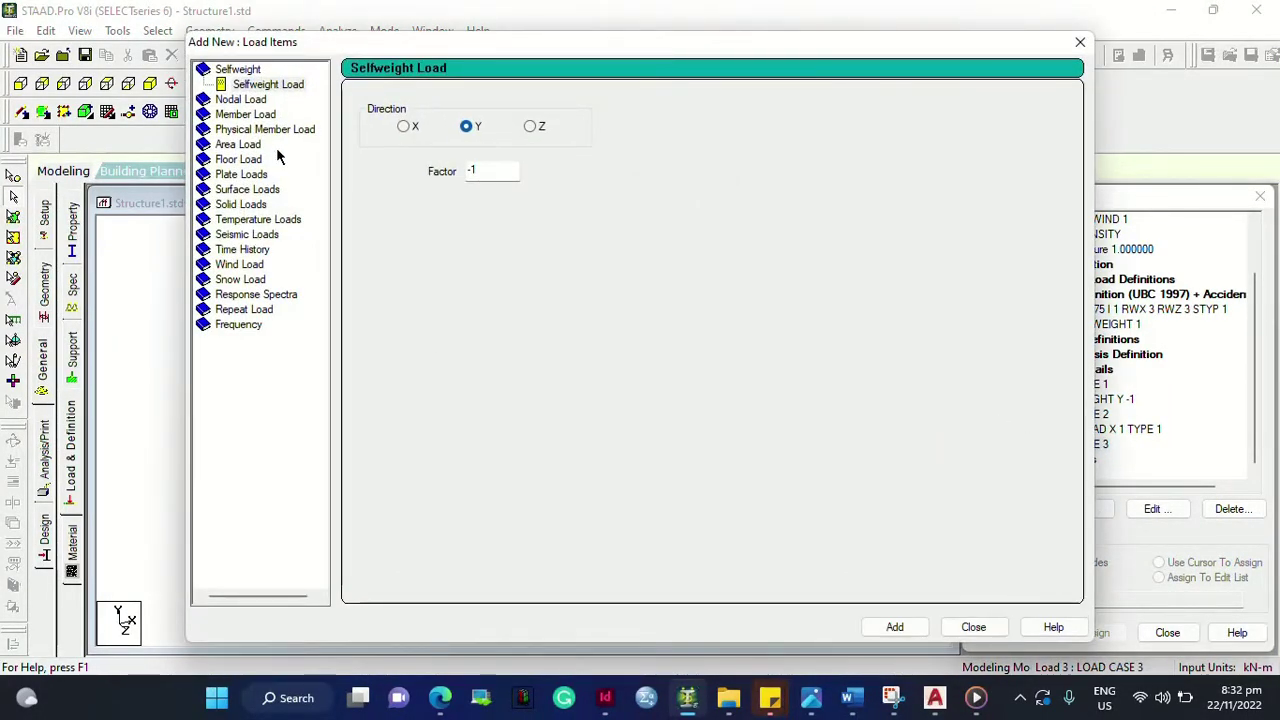
drag(480, 170, 449, 162)
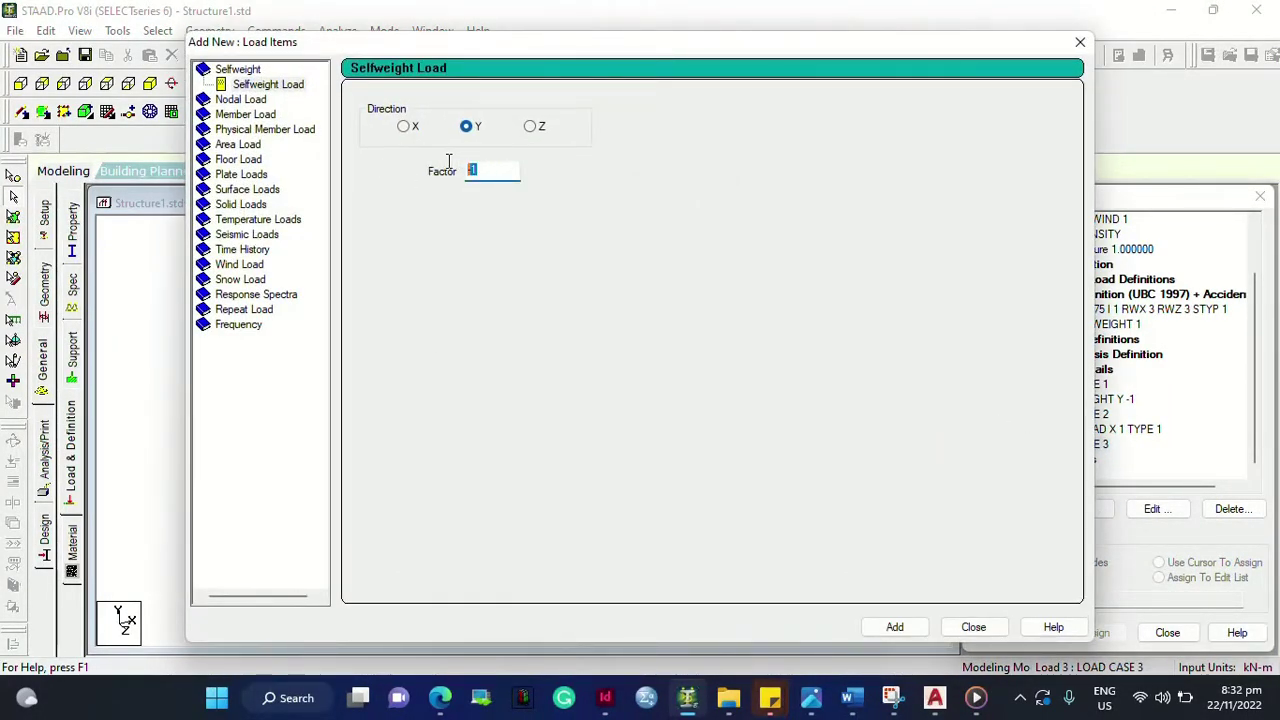
text(1)
click(894, 627)
click(973, 627)
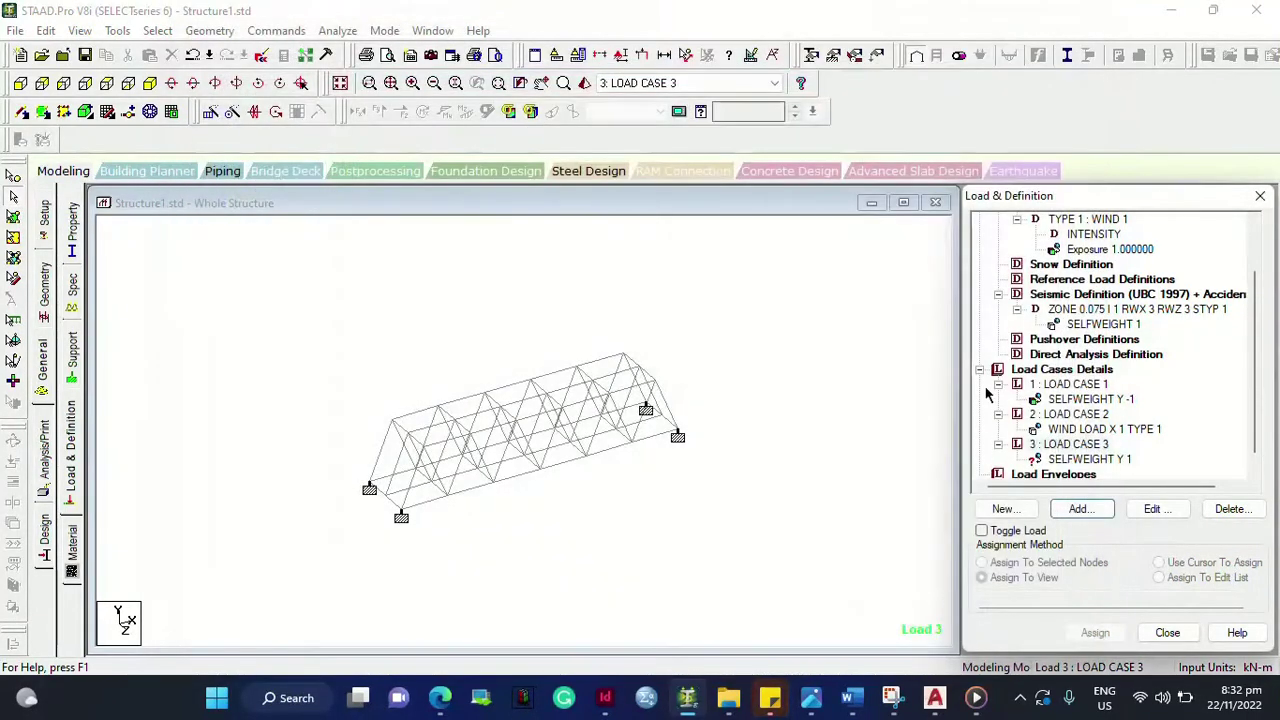
Step: Delete LOAD CASE 3 together with its selfweight item
click(1058, 443)
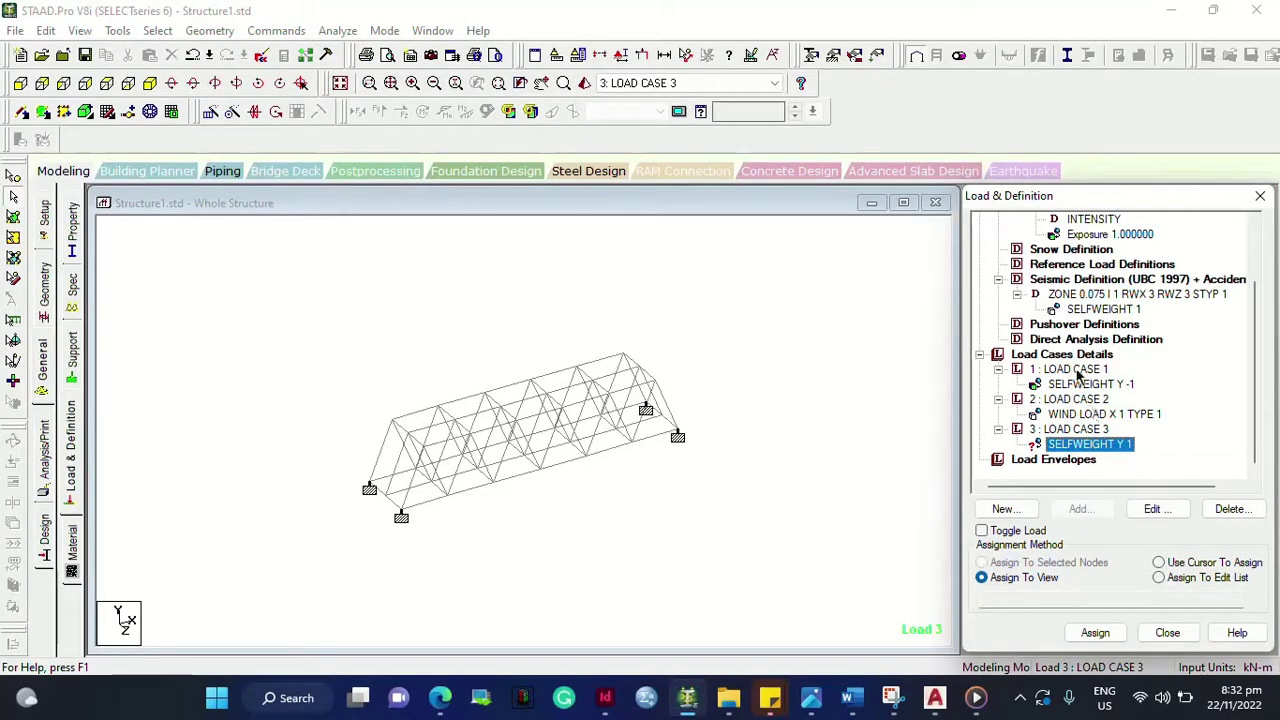
click(1082, 430)
key(Delete)
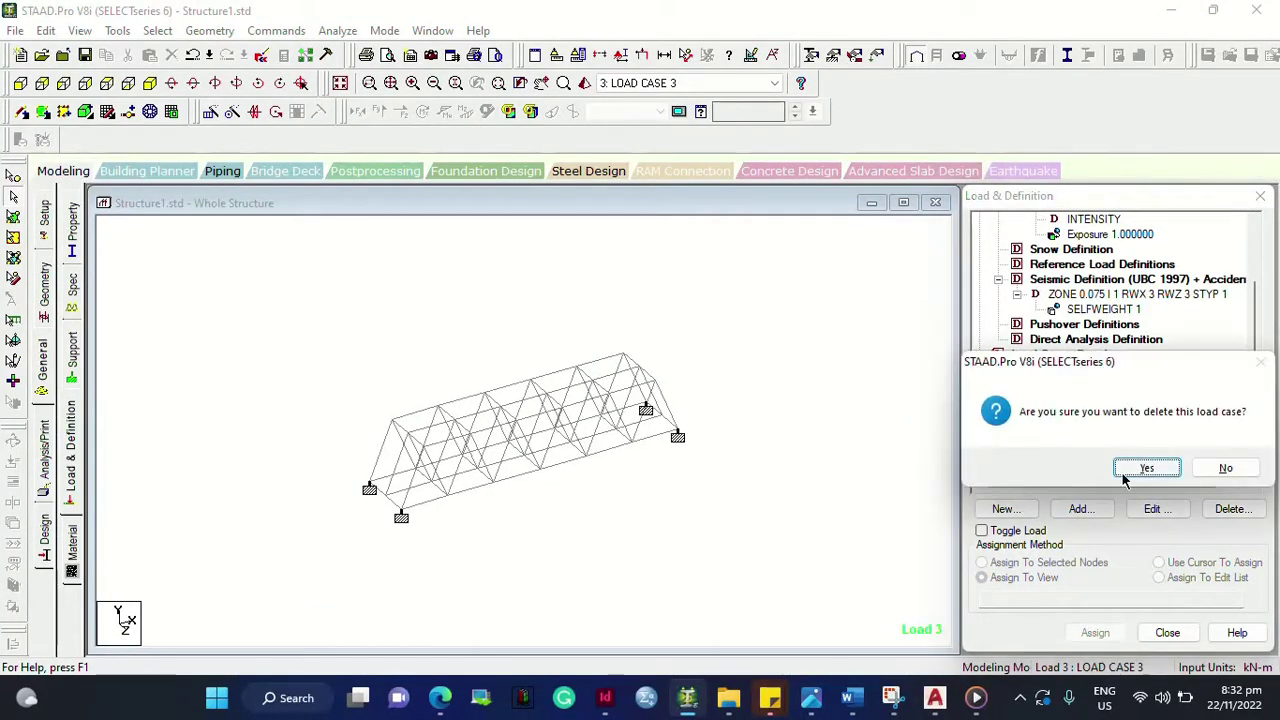
click(1140, 467)
Step: Add a joint weight of 1 kN to the UBC 1997 seismic definition
scroll(1118, 415, up, 3)
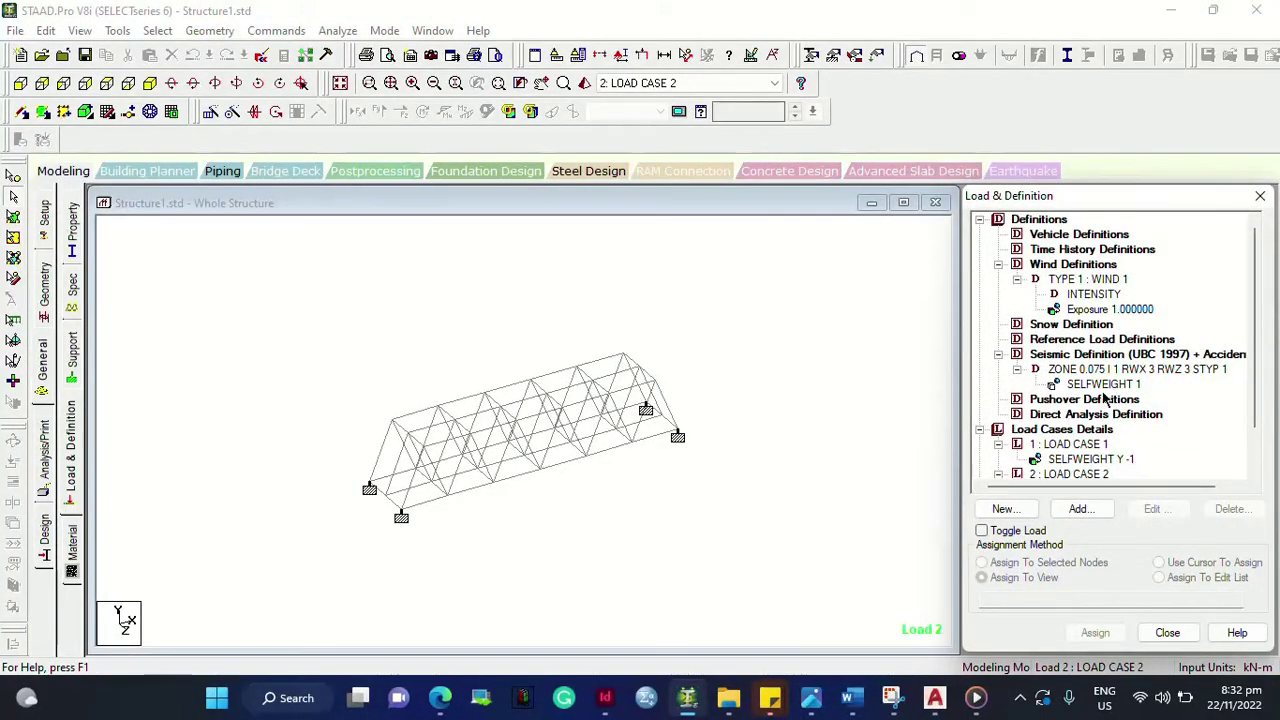
click(1105, 370)
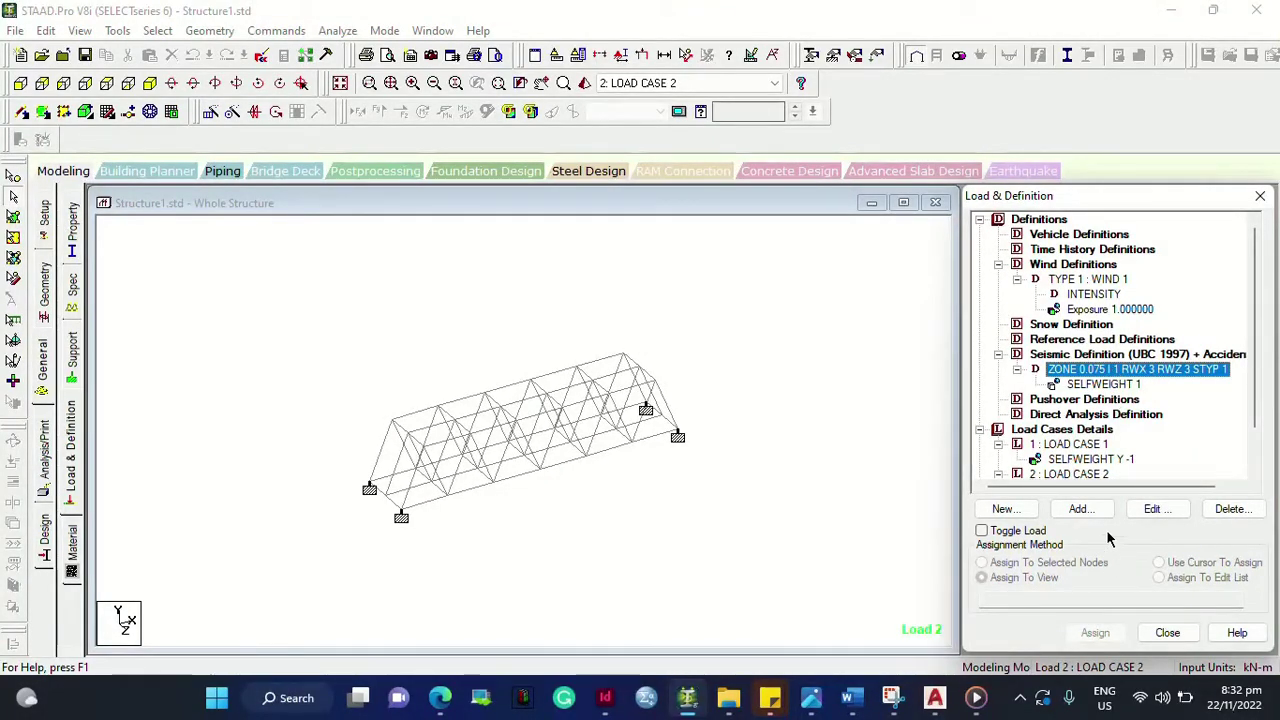
click(1080, 509)
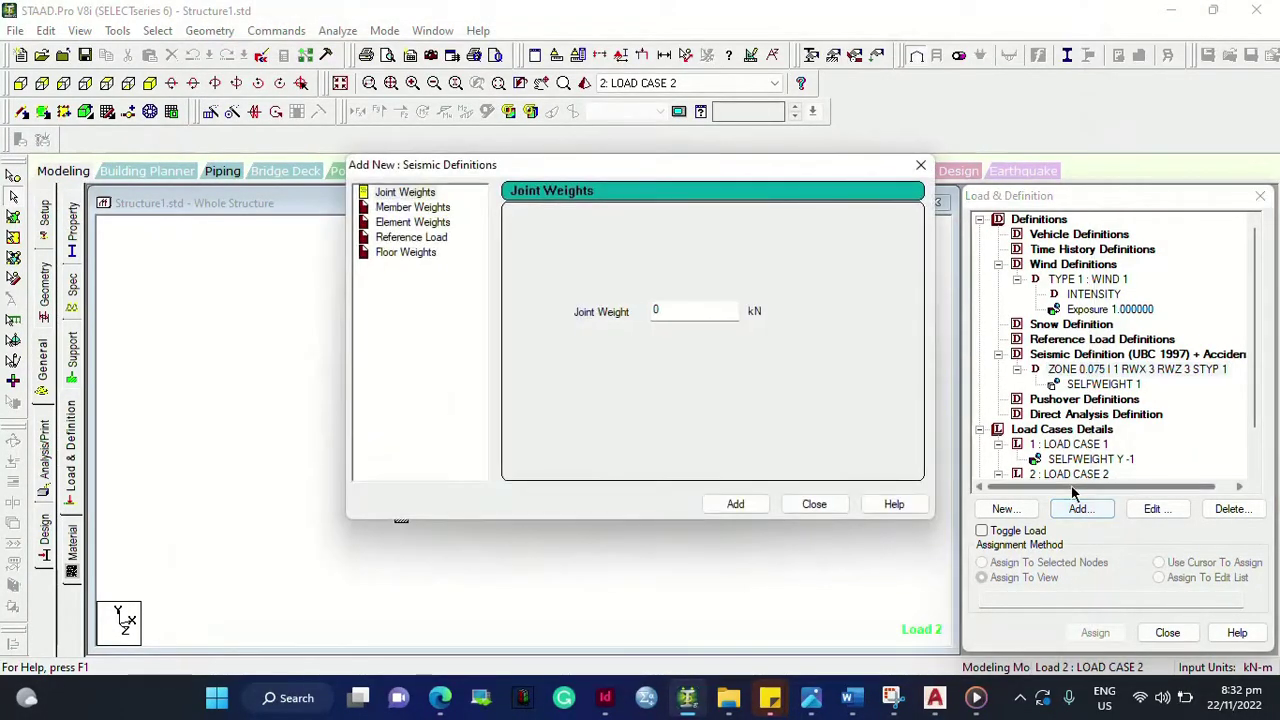
click(655, 309)
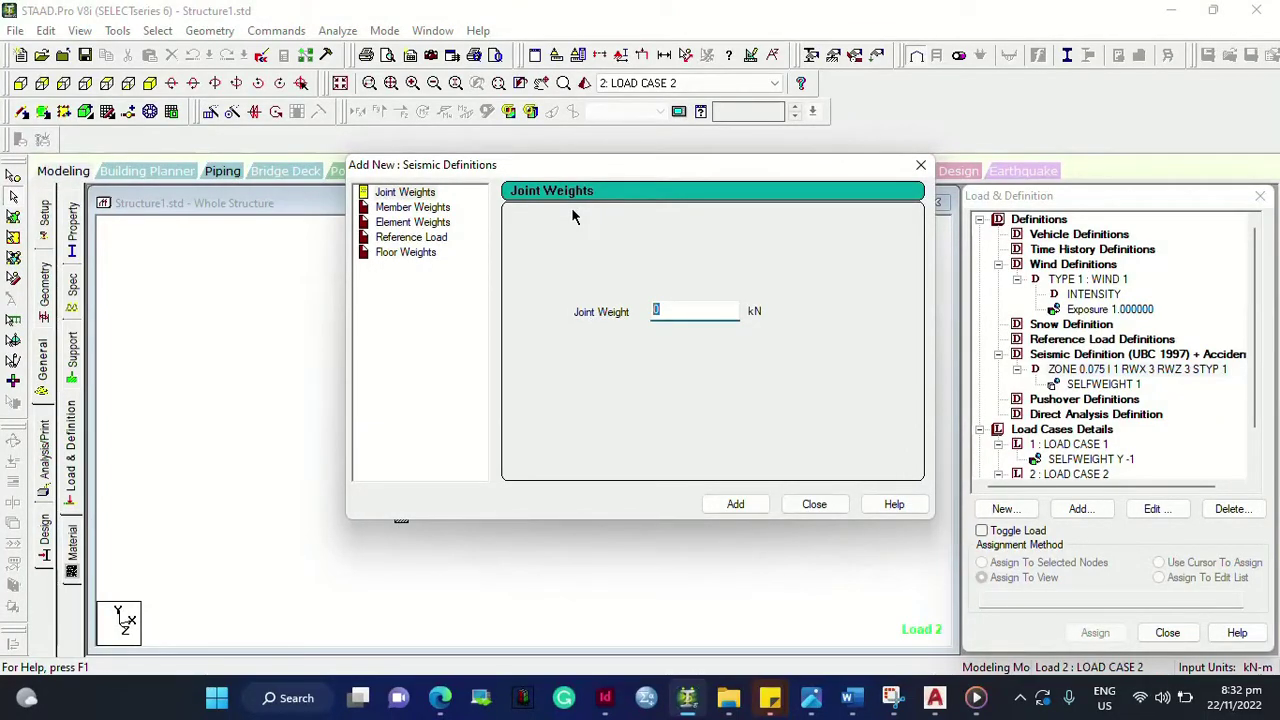
text(1)
click(735, 505)
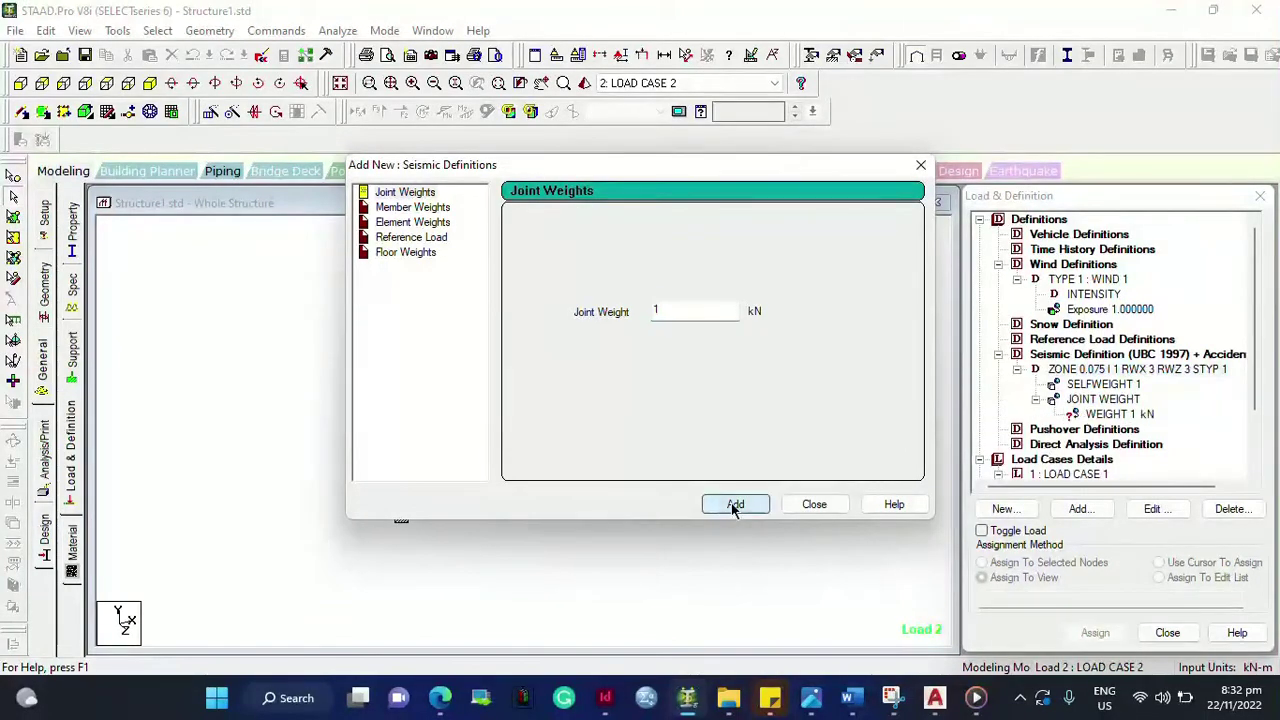
click(814, 505)
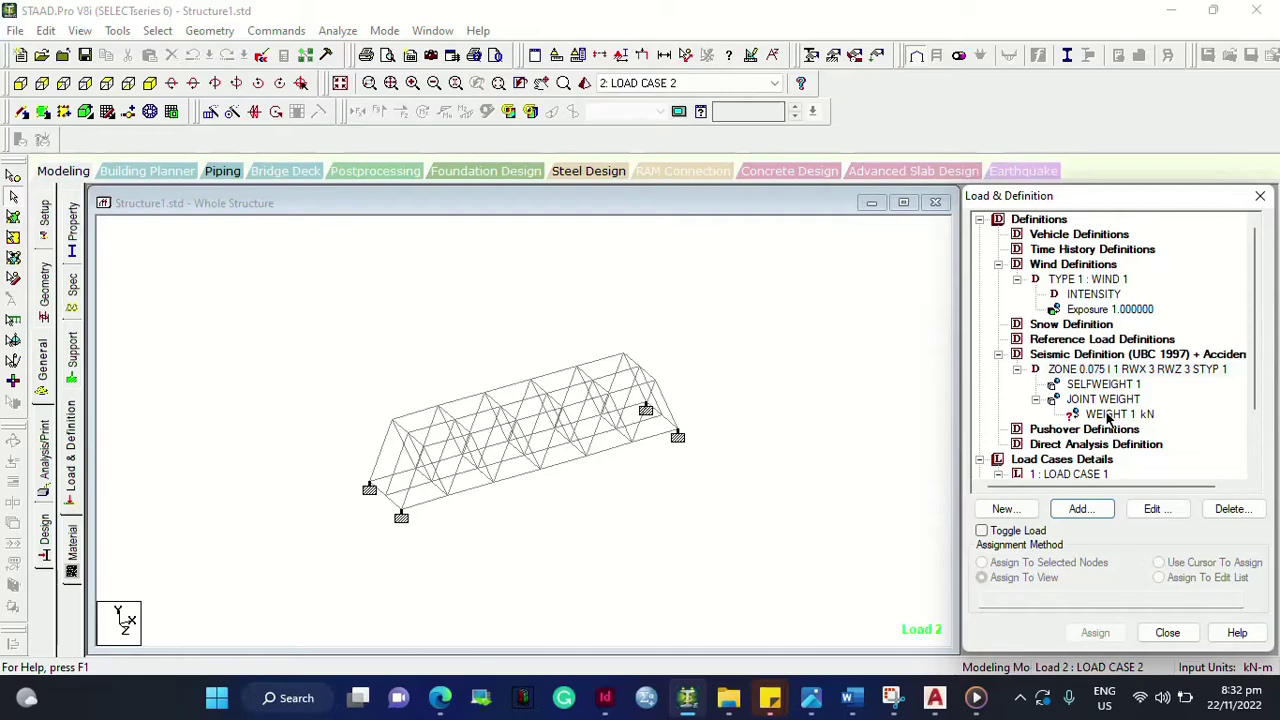
Step: Assign the 1 kN joint weight to all nodes in the view
double_click(1110, 414)
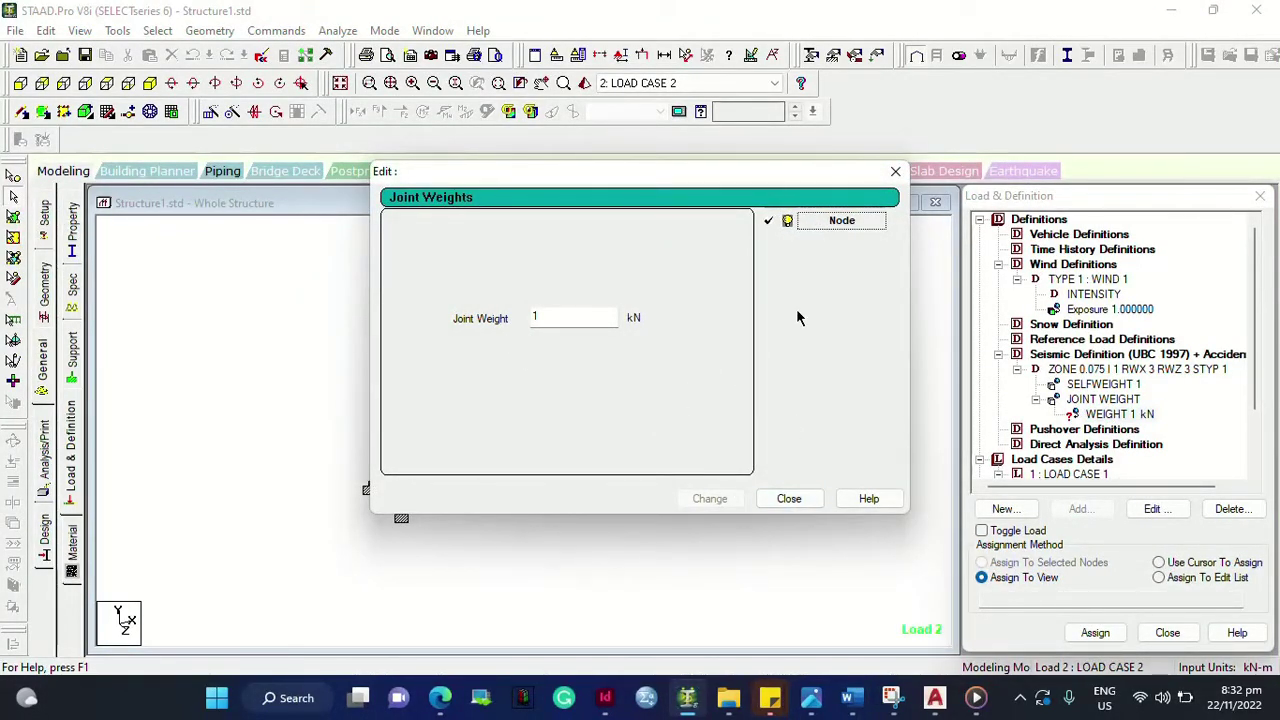
click(806, 505)
scroll(1093, 400, down, 1)
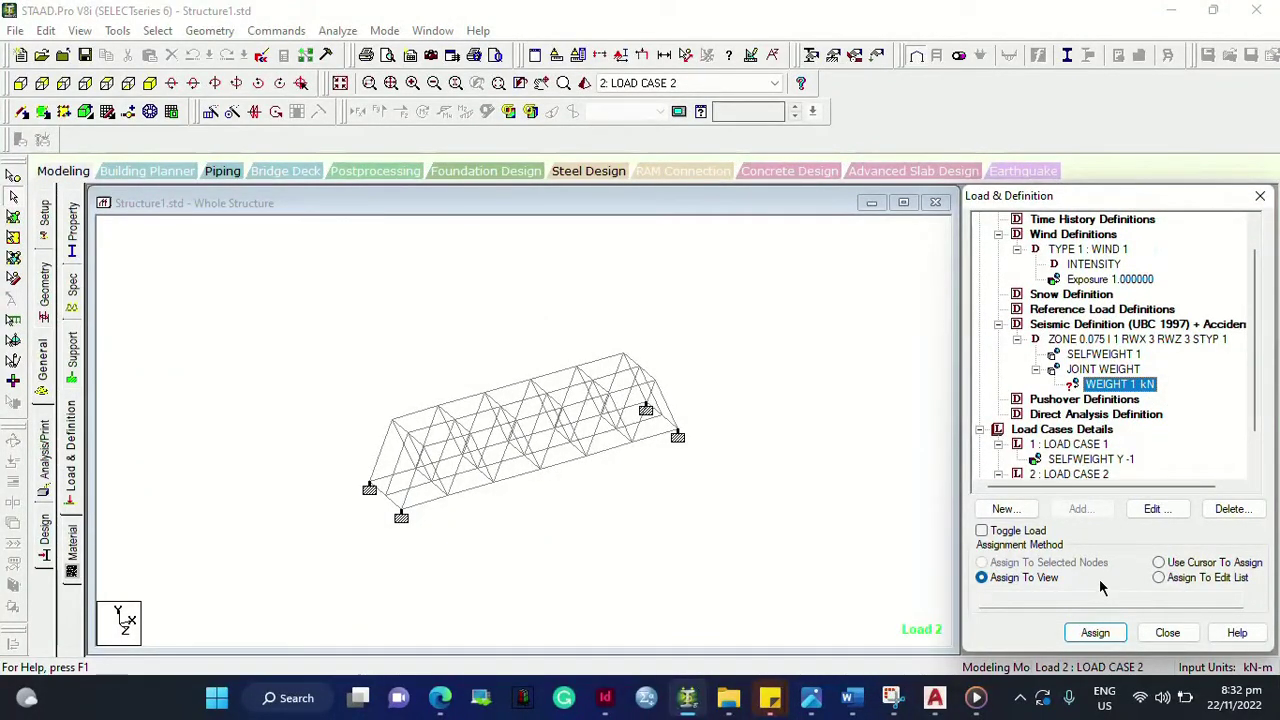
click(1094, 632)
click(1066, 463)
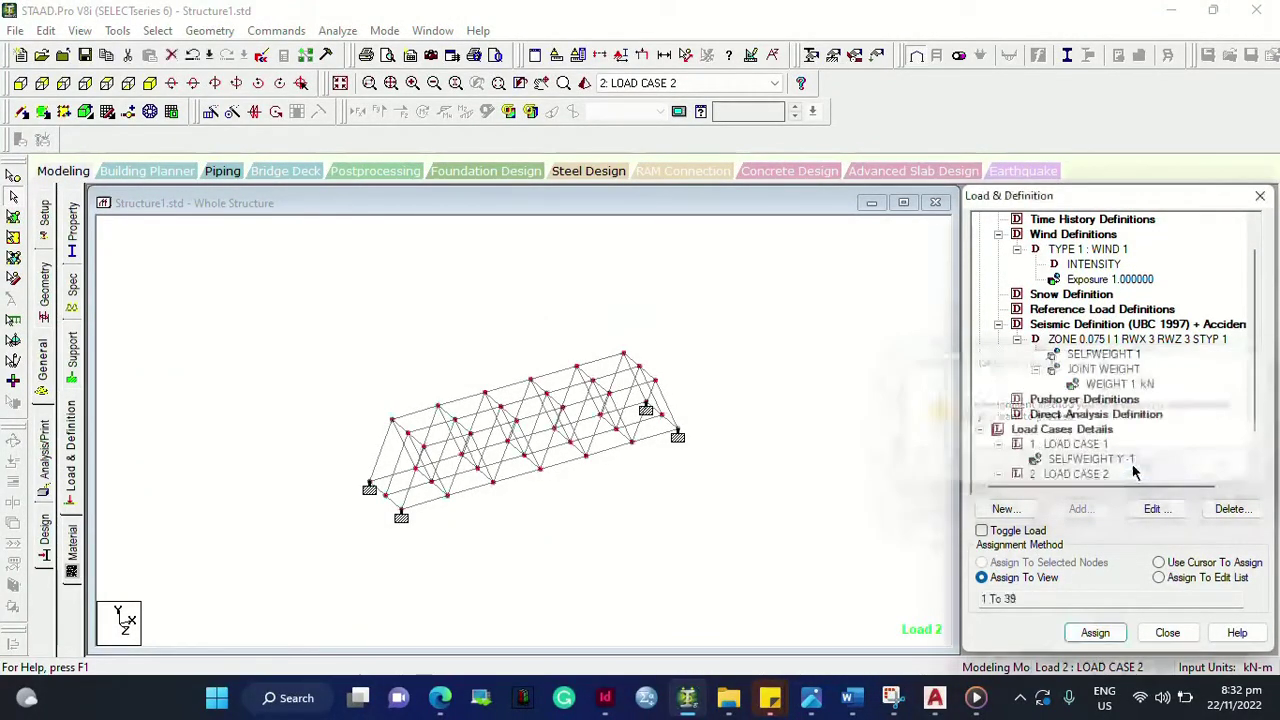
Step: Save the modified truss structure
scroll(1148, 375, up, 1)
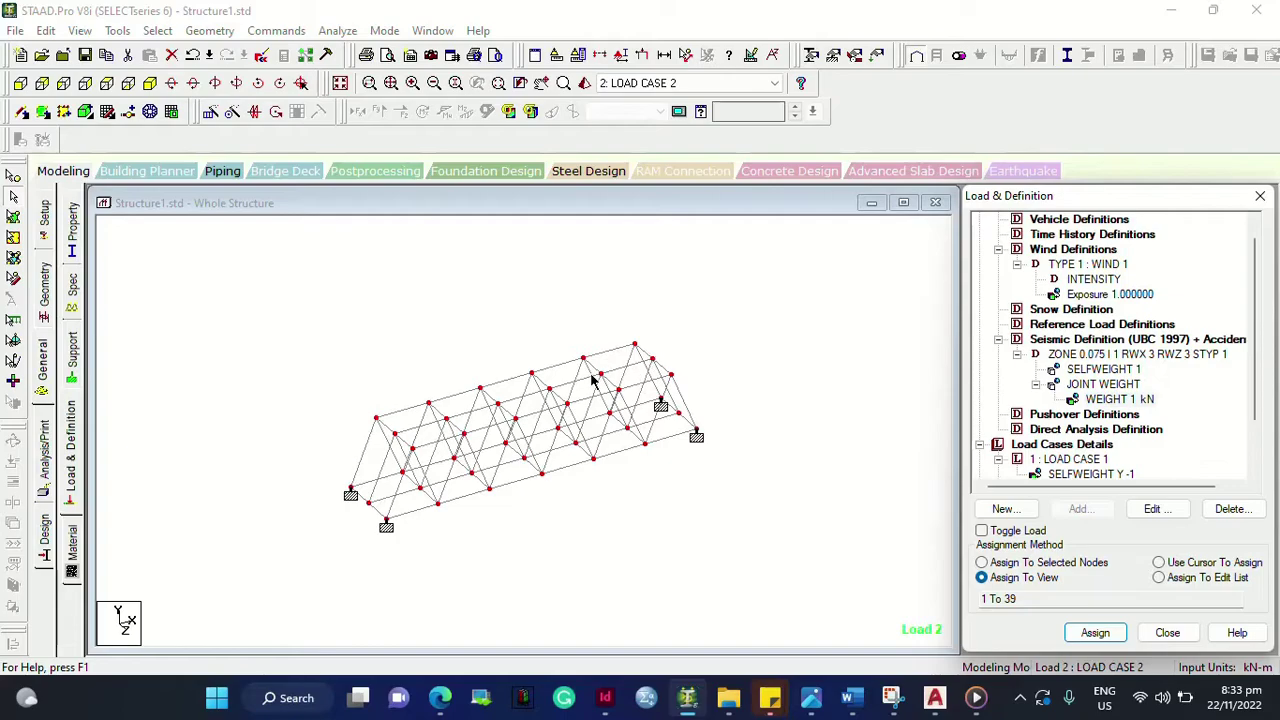
scroll(592, 380, up, 2)
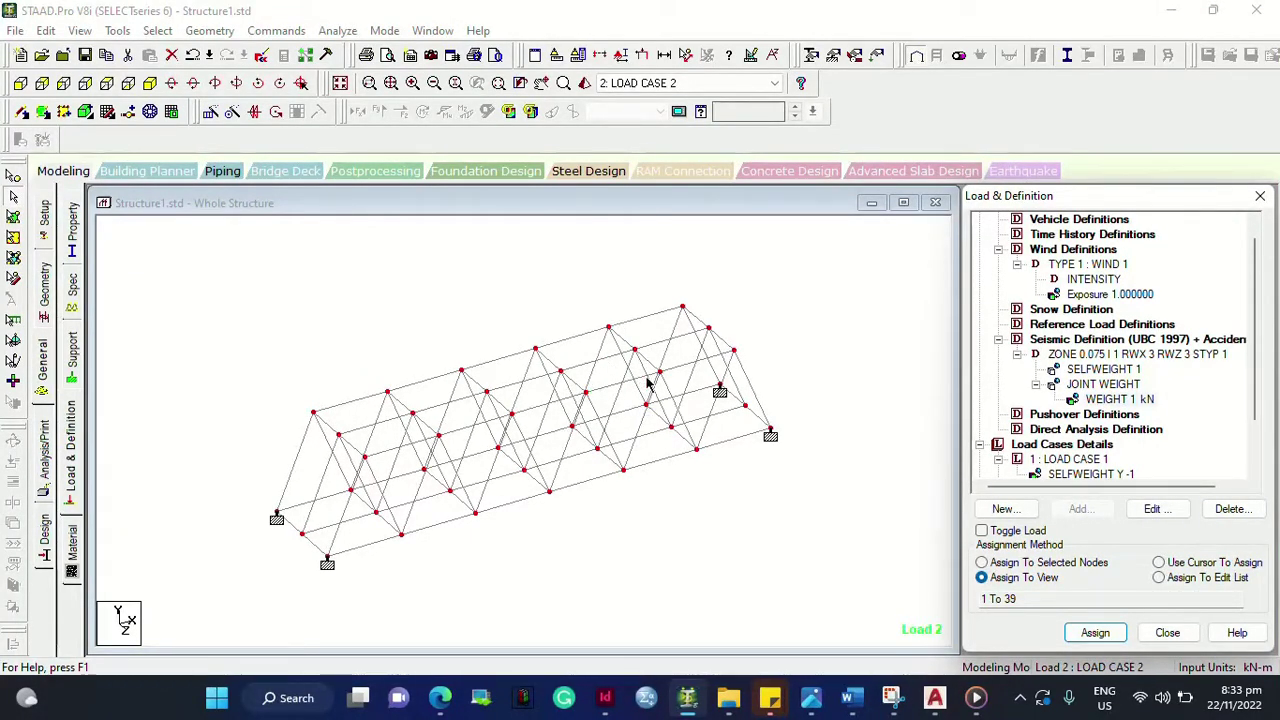
click(1116, 470)
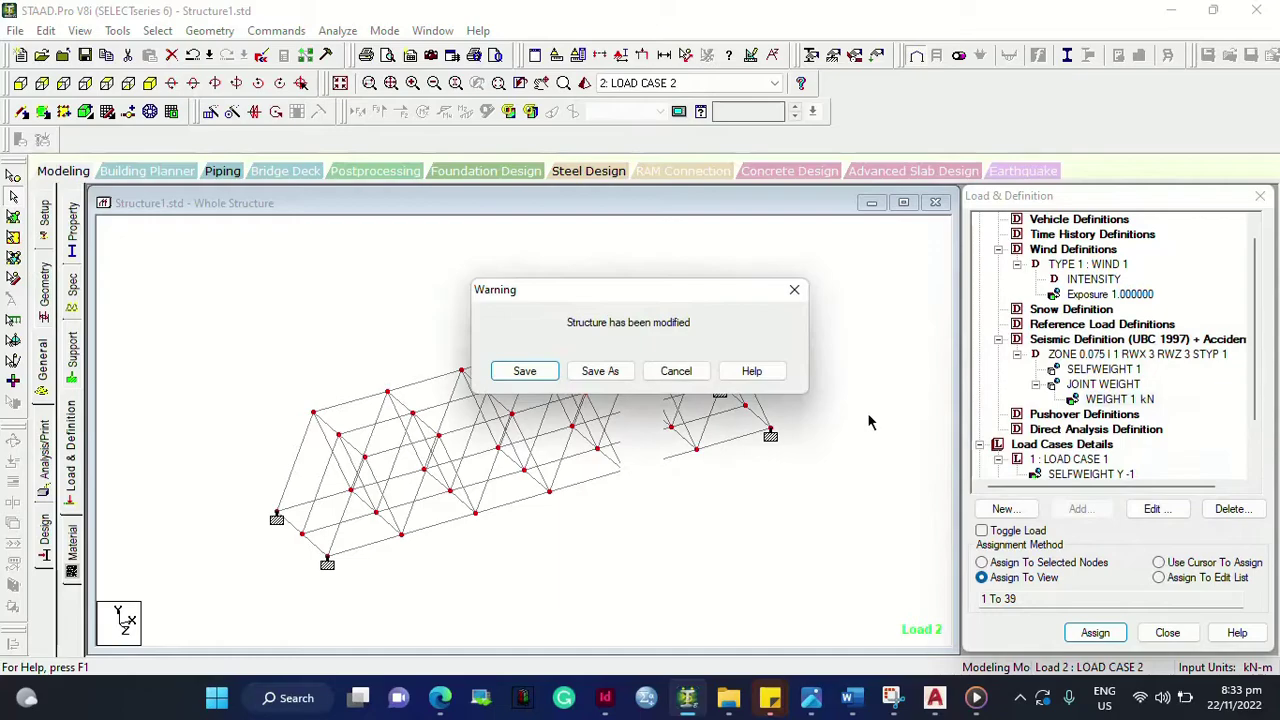
click(524, 371)
key(Right)
key(Right)
key(Right)
key(Right)
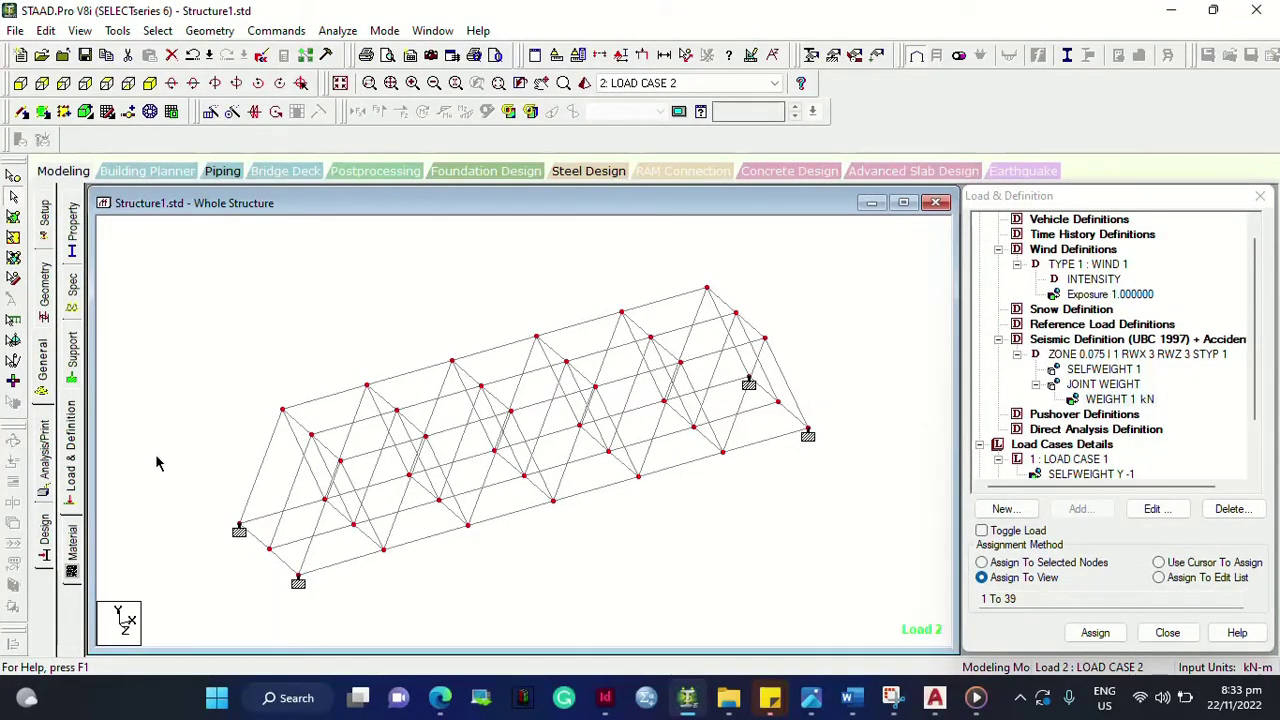
Step: Add four Perform Analysis commands with the print options Load Data, Statics Check, Statics Load and Mode Shapes
click(73, 550)
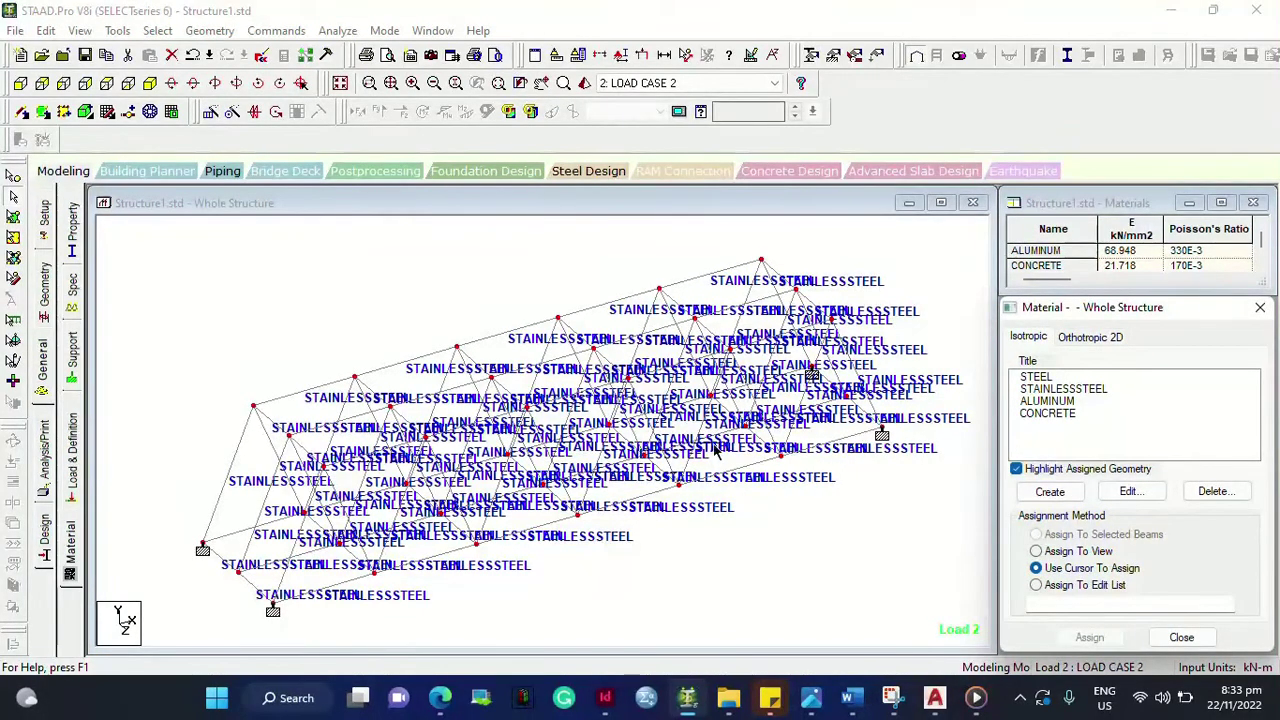
click(45, 530)
click(42, 364)
click(45, 456)
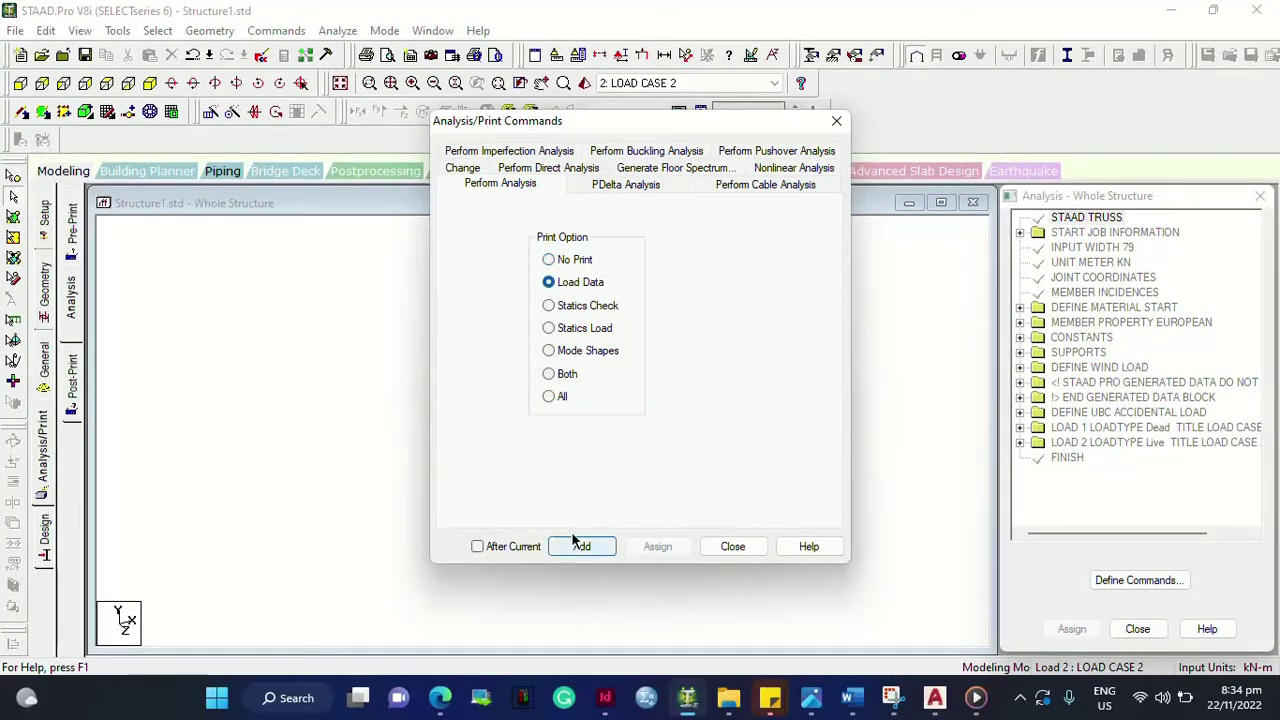
click(580, 546)
click(575, 305)
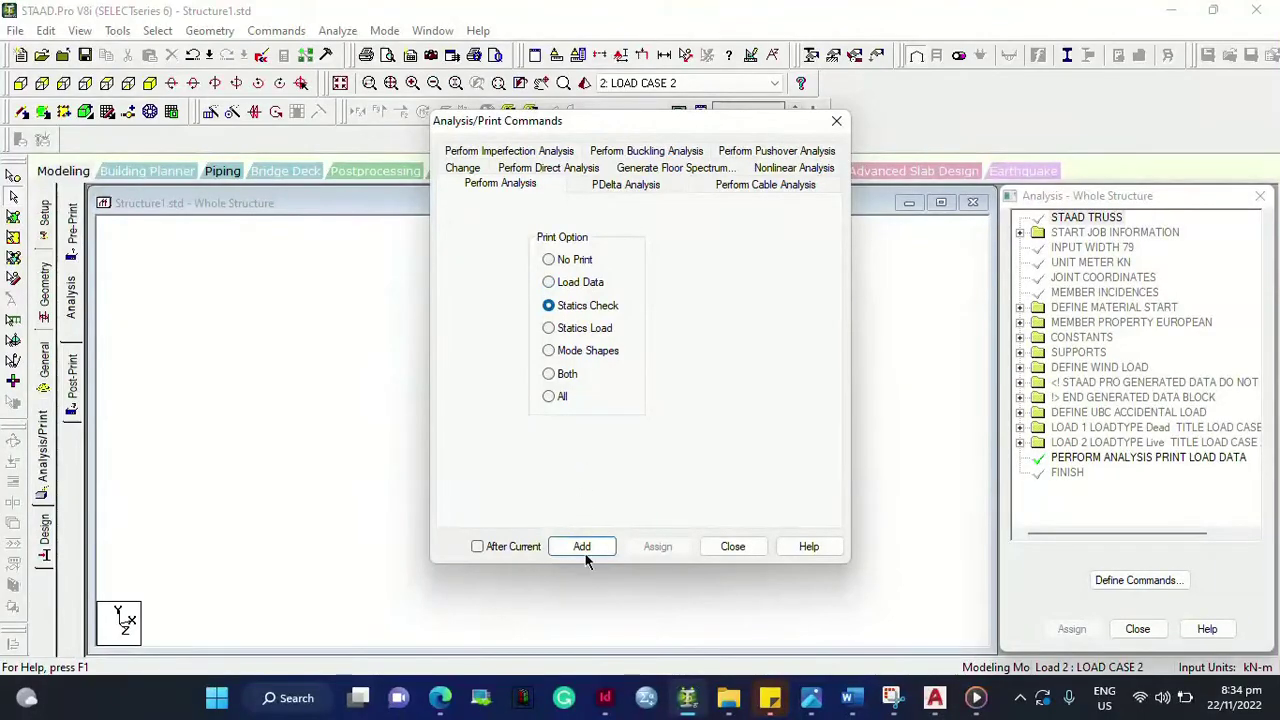
click(586, 549)
click(572, 332)
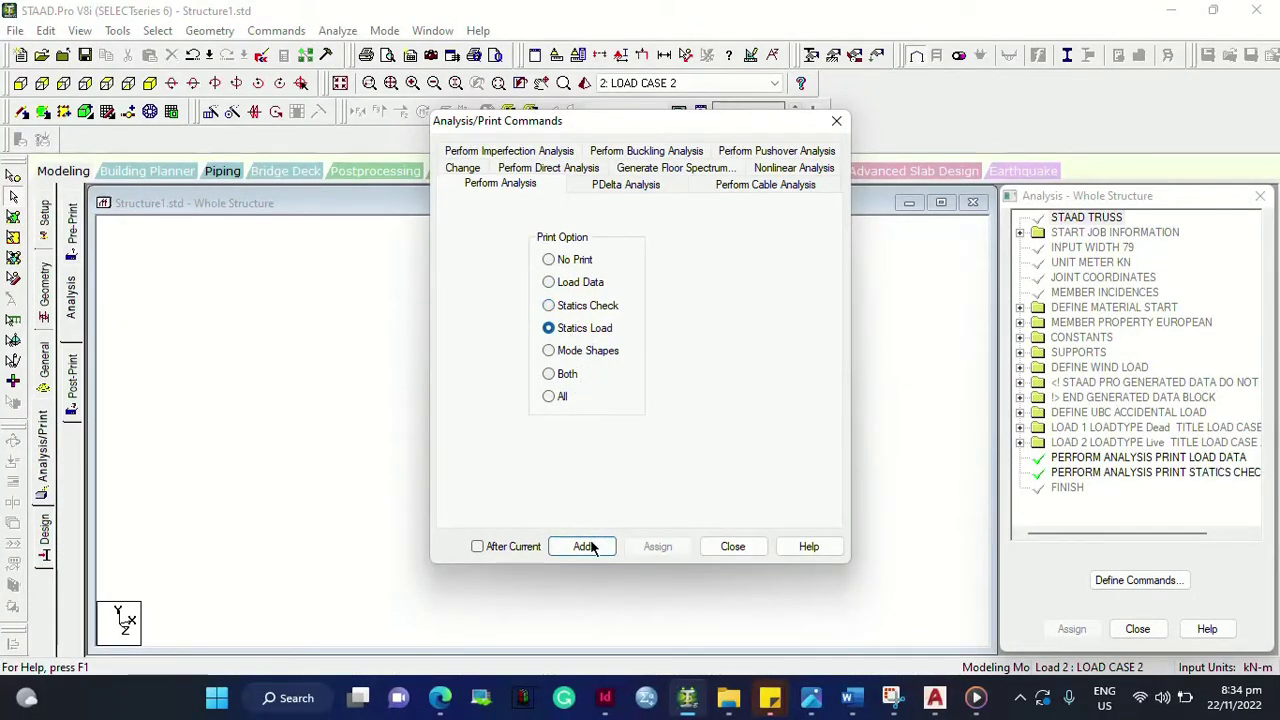
click(584, 546)
click(585, 351)
click(584, 550)
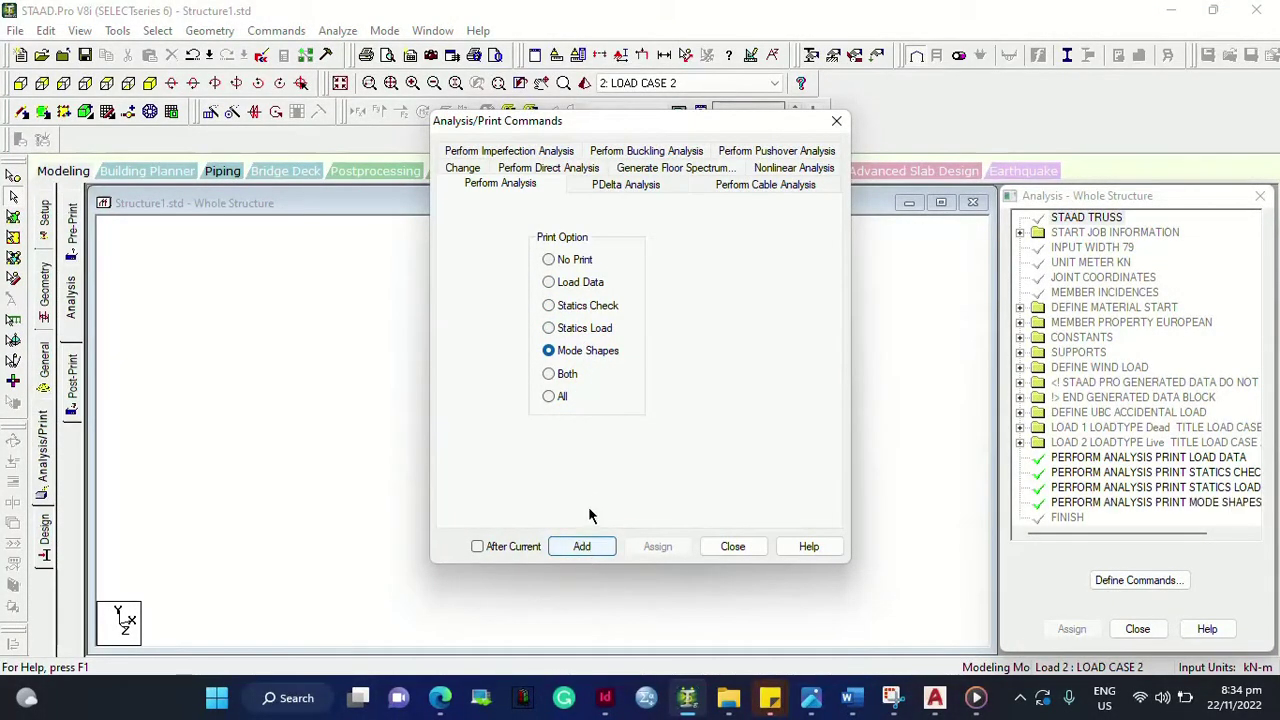
click(614, 152)
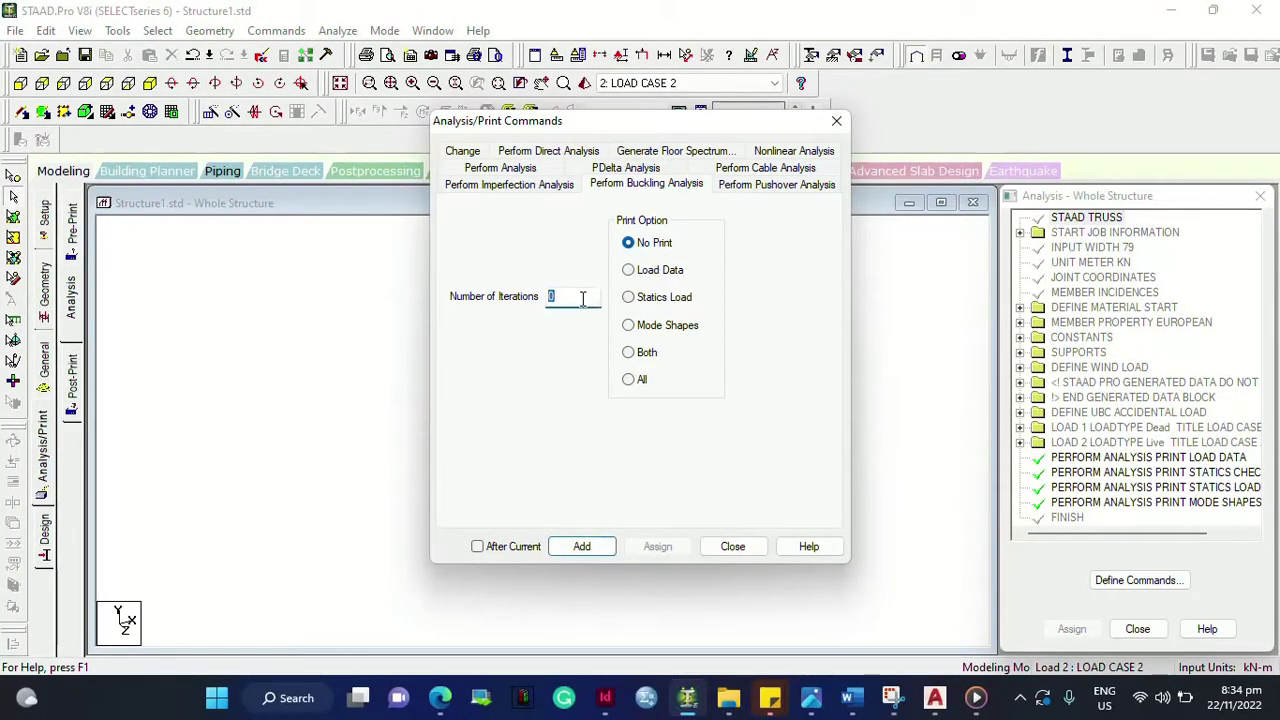
text(10)
click(645, 274)
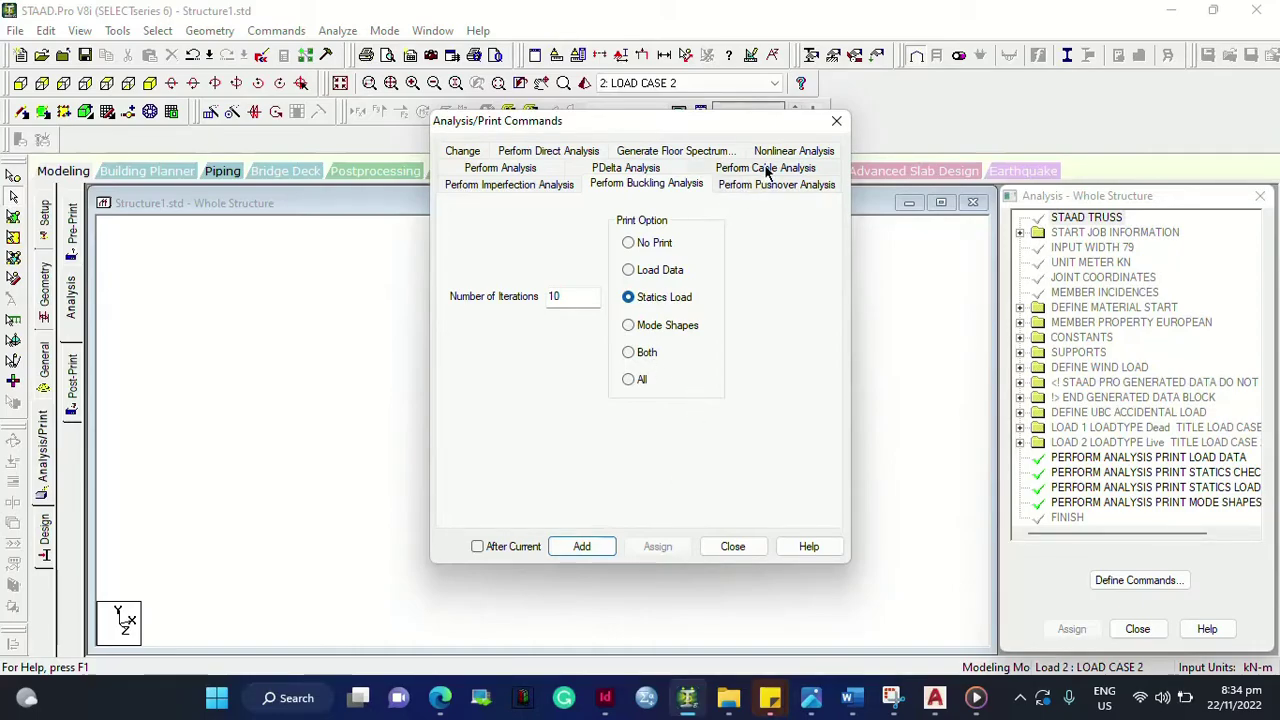
click(500, 168)
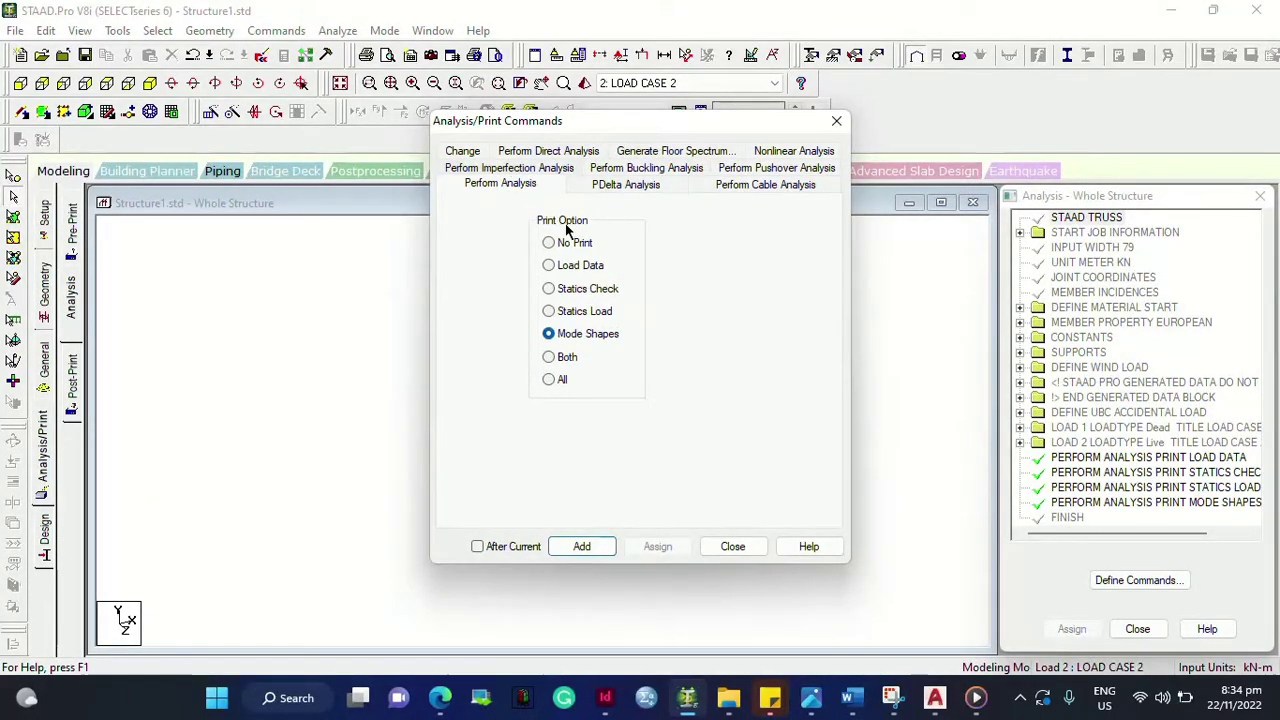
click(716, 546)
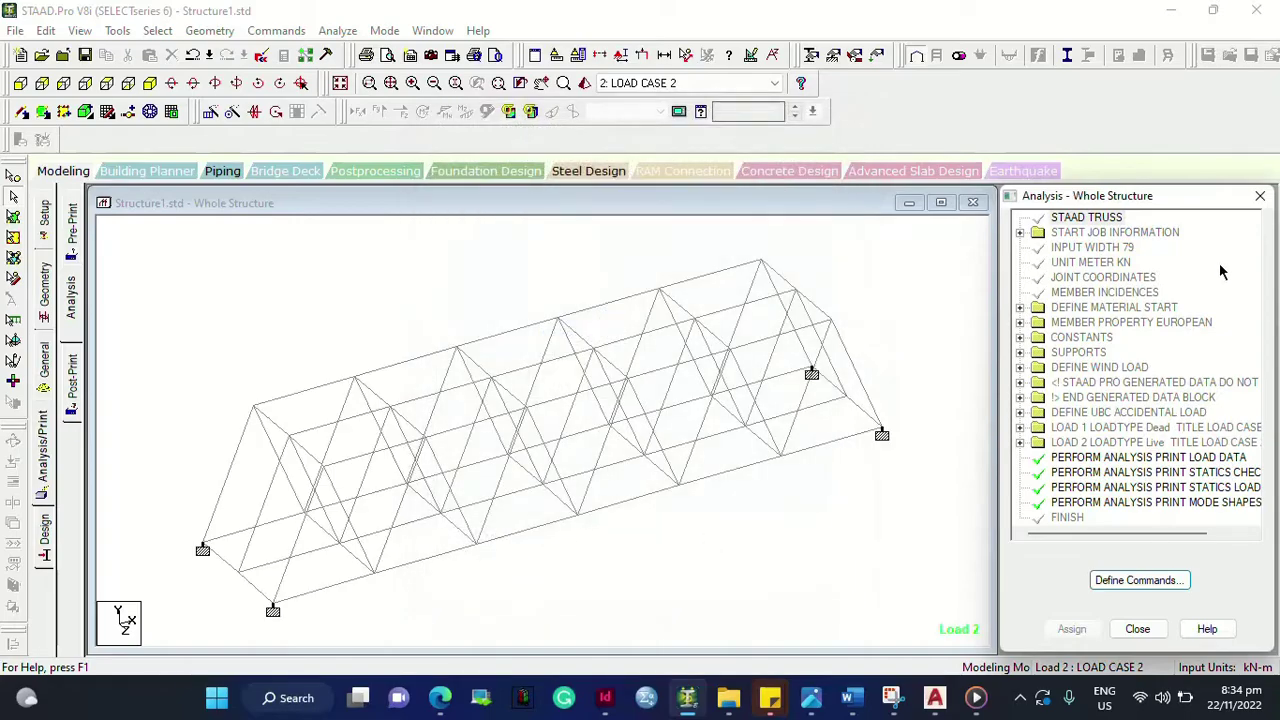
Step: Close the analysis command list and run the analysis, saving the structure first
scroll(1220, 272, right, 3)
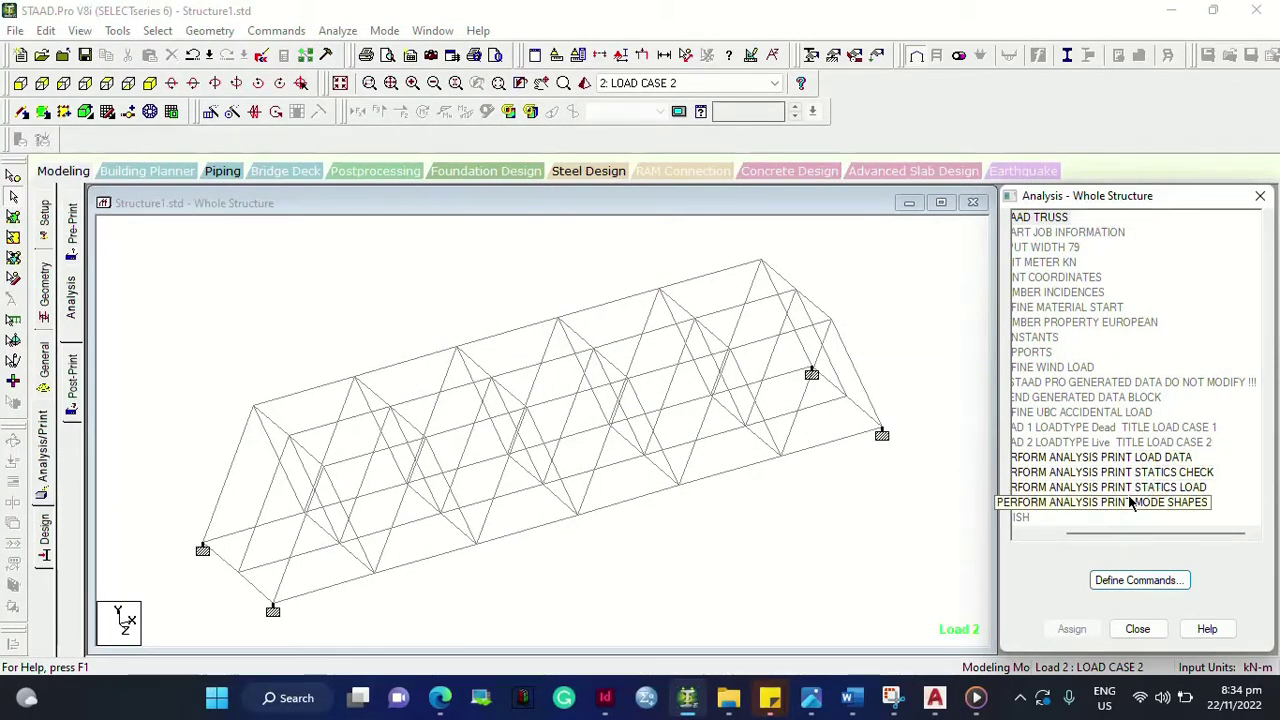
drag(1086, 536, 1064, 538)
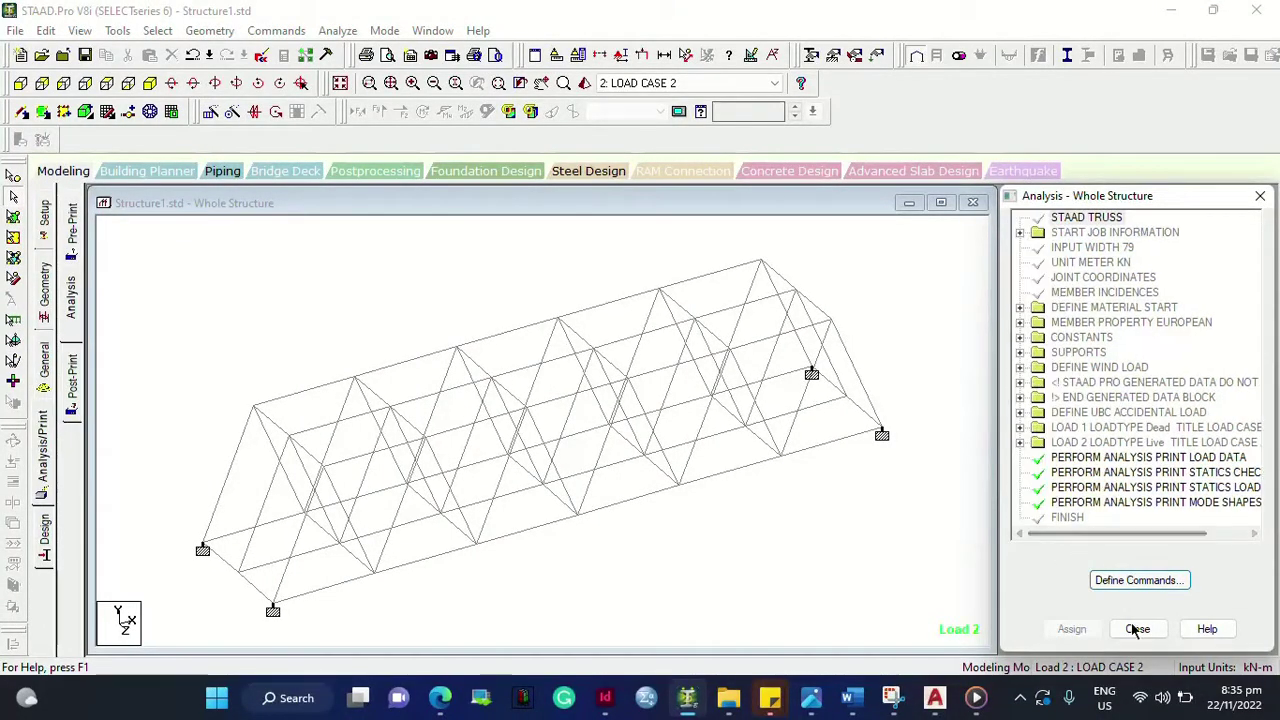
click(1137, 628)
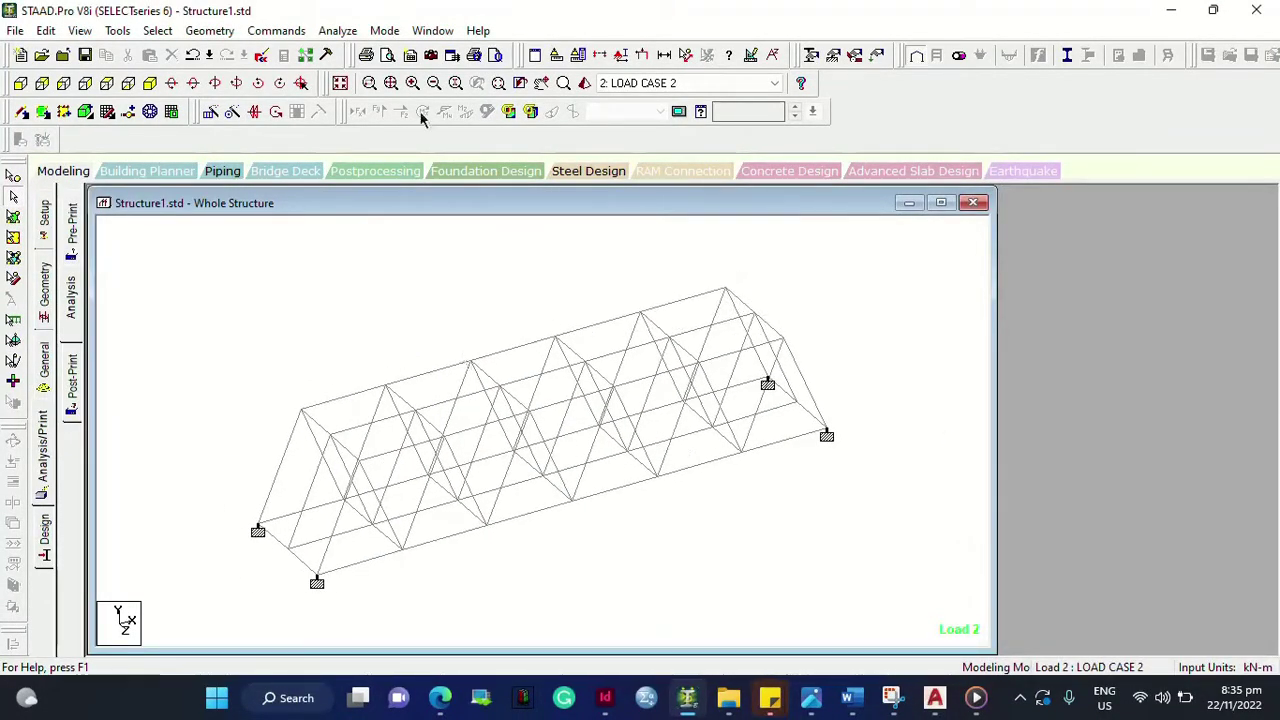
click(340, 31)
click(380, 50)
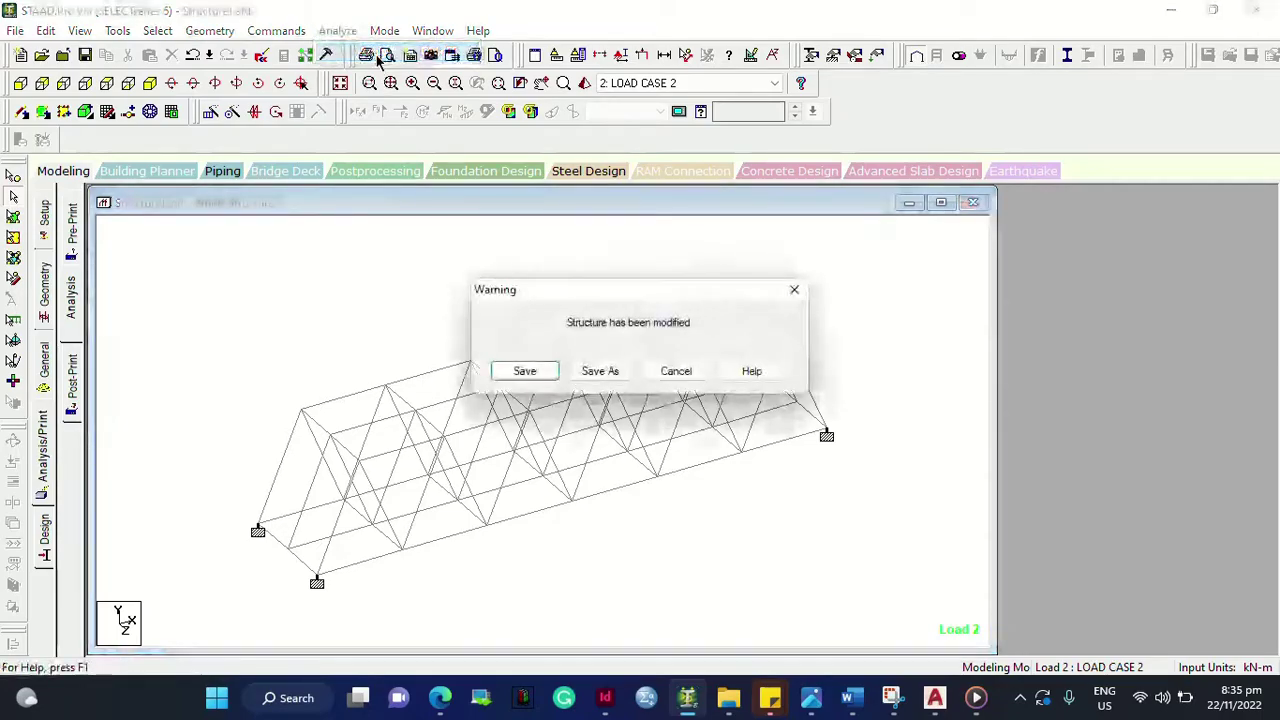
click(524, 371)
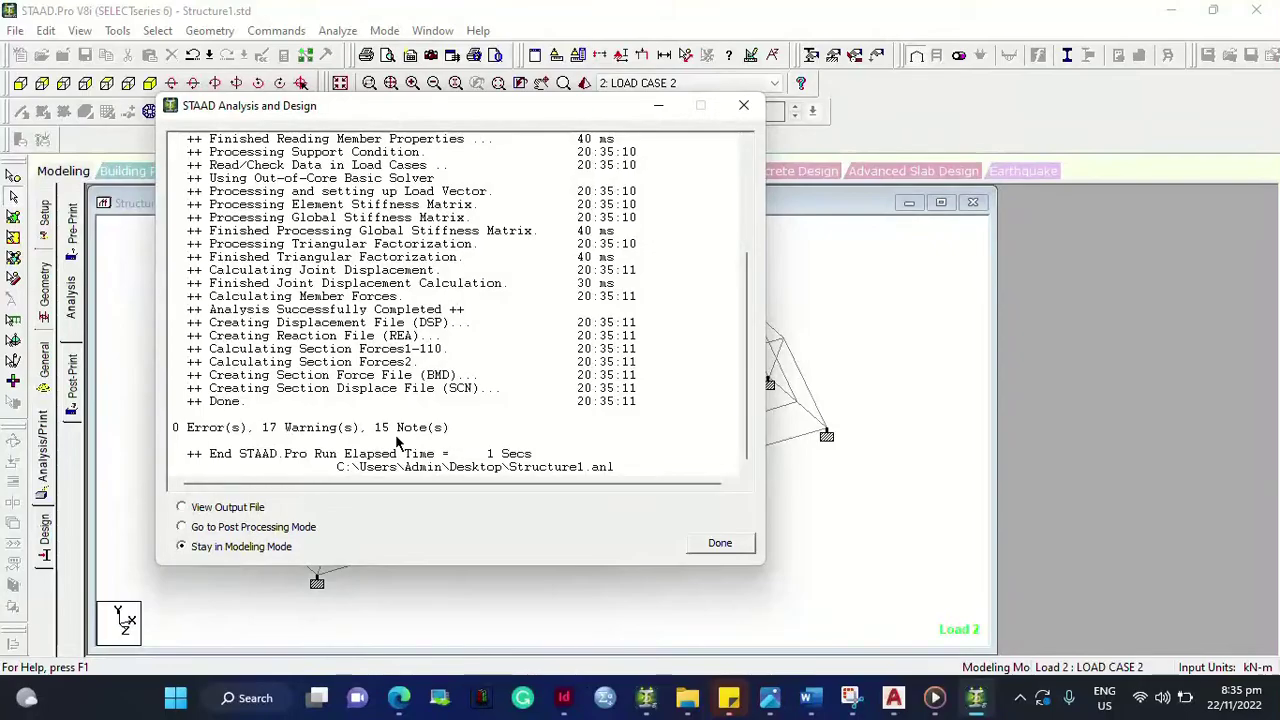
Step: Open the analysis output file and review its material, section, support and wind load input, including the floor diaphragm note
click(228, 510)
click(702, 546)
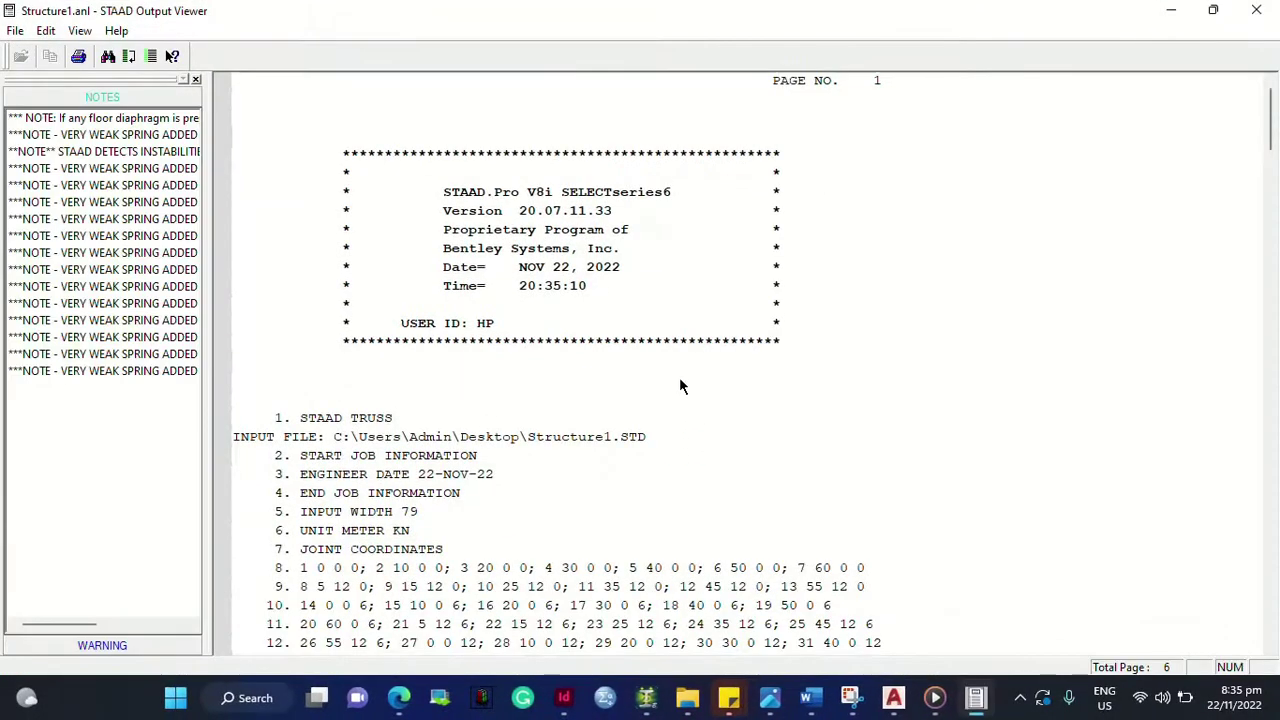
scroll(679, 377, down, 13)
scroll(679, 377, down, 4)
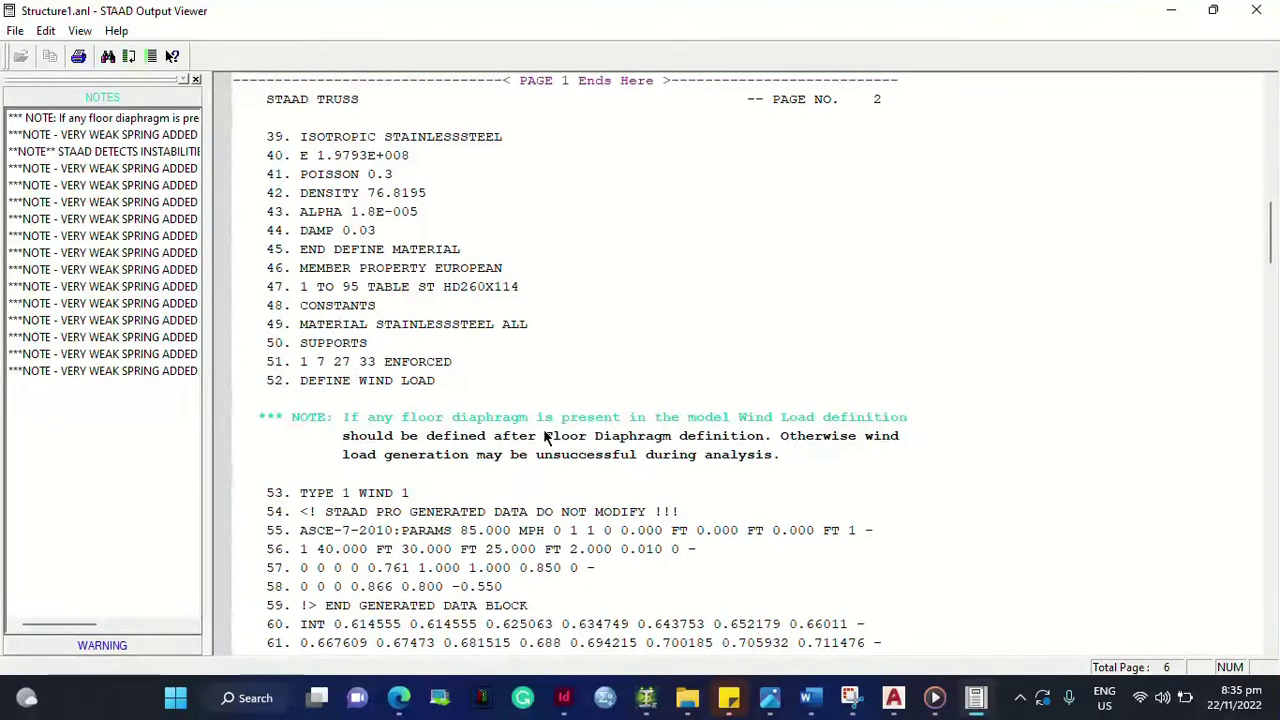
scroll(716, 445, down, 2)
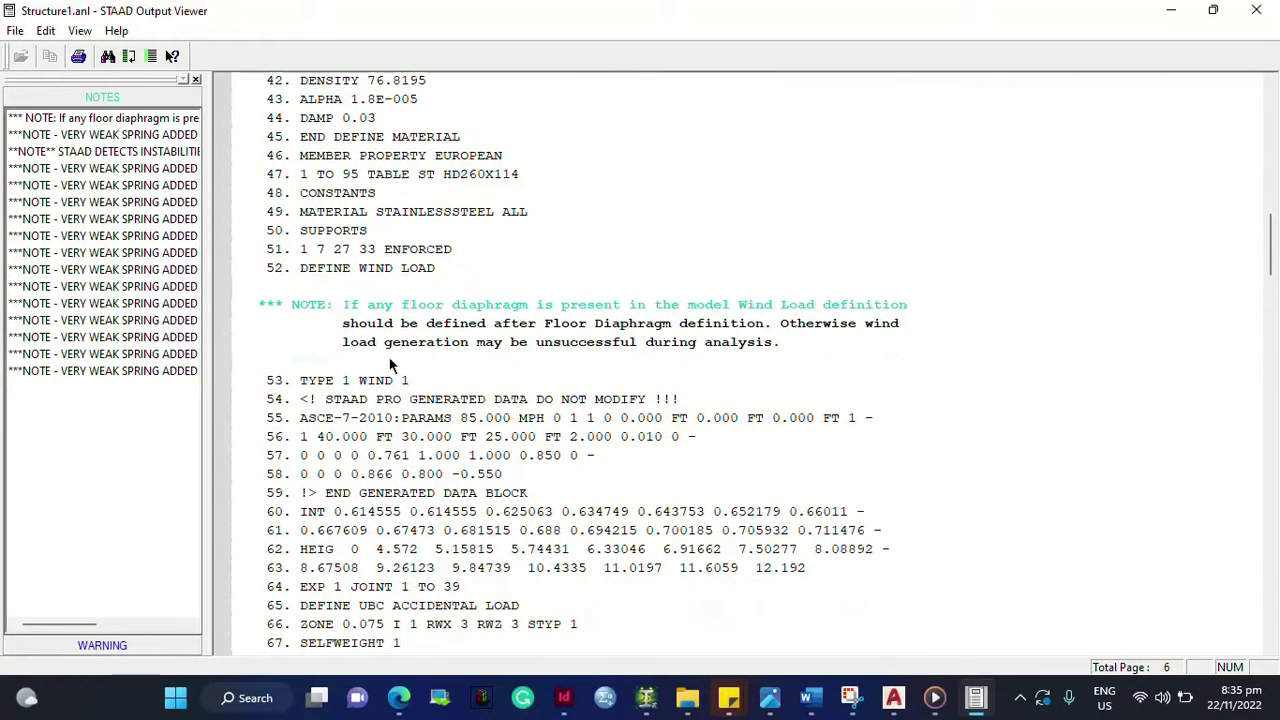
drag(531, 304, 792, 336)
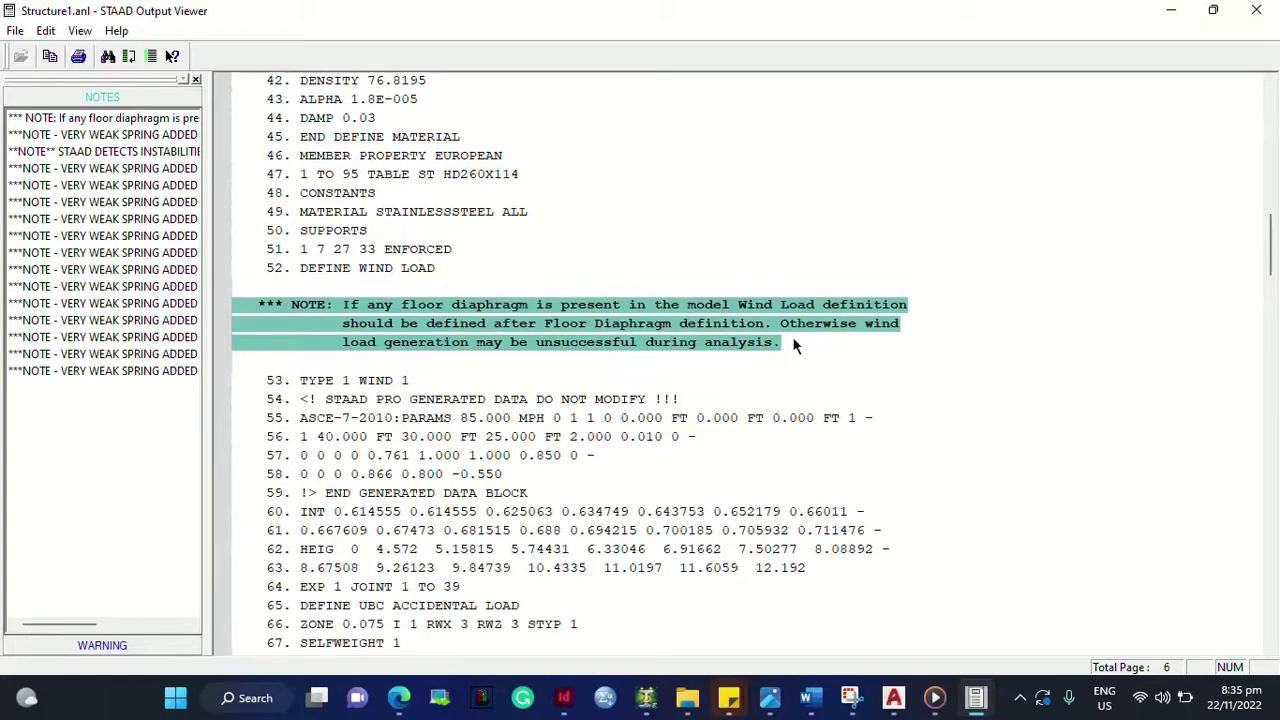
click(803, 337)
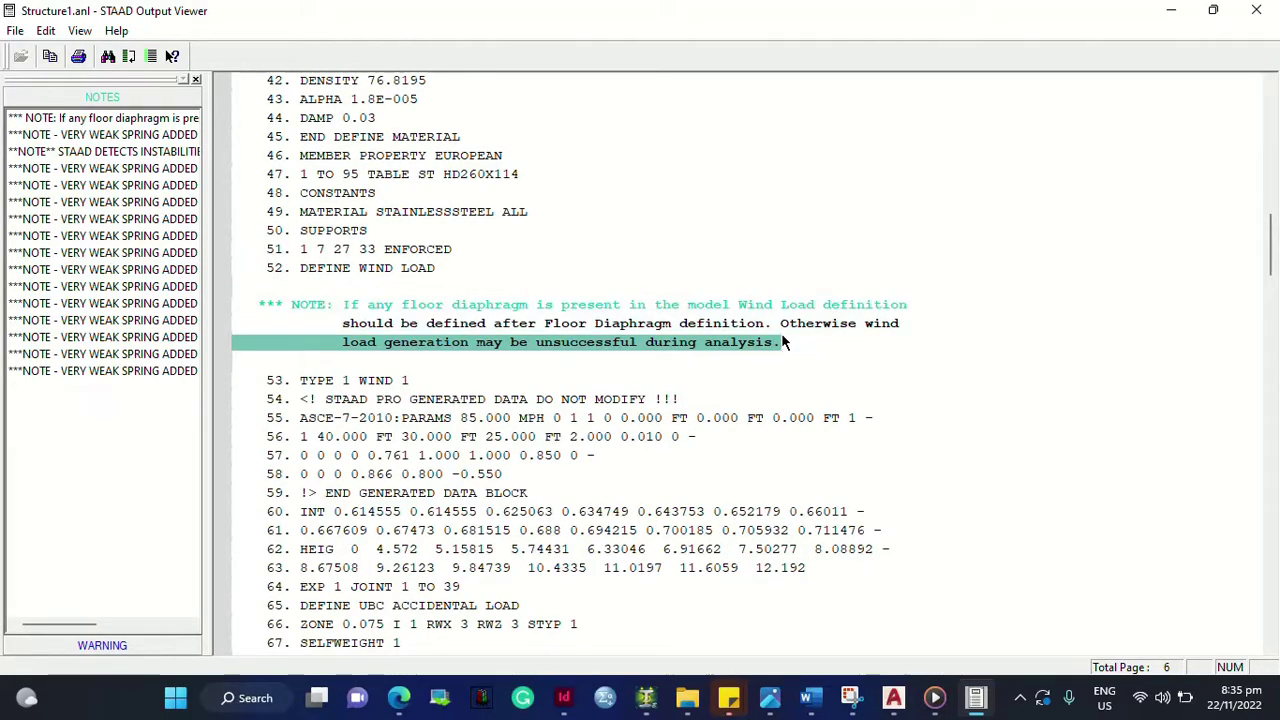
Step: Examine the load definitions, the problem statistics and the joint loads of both load cases in the output report
scroll(437, 328, down, 5)
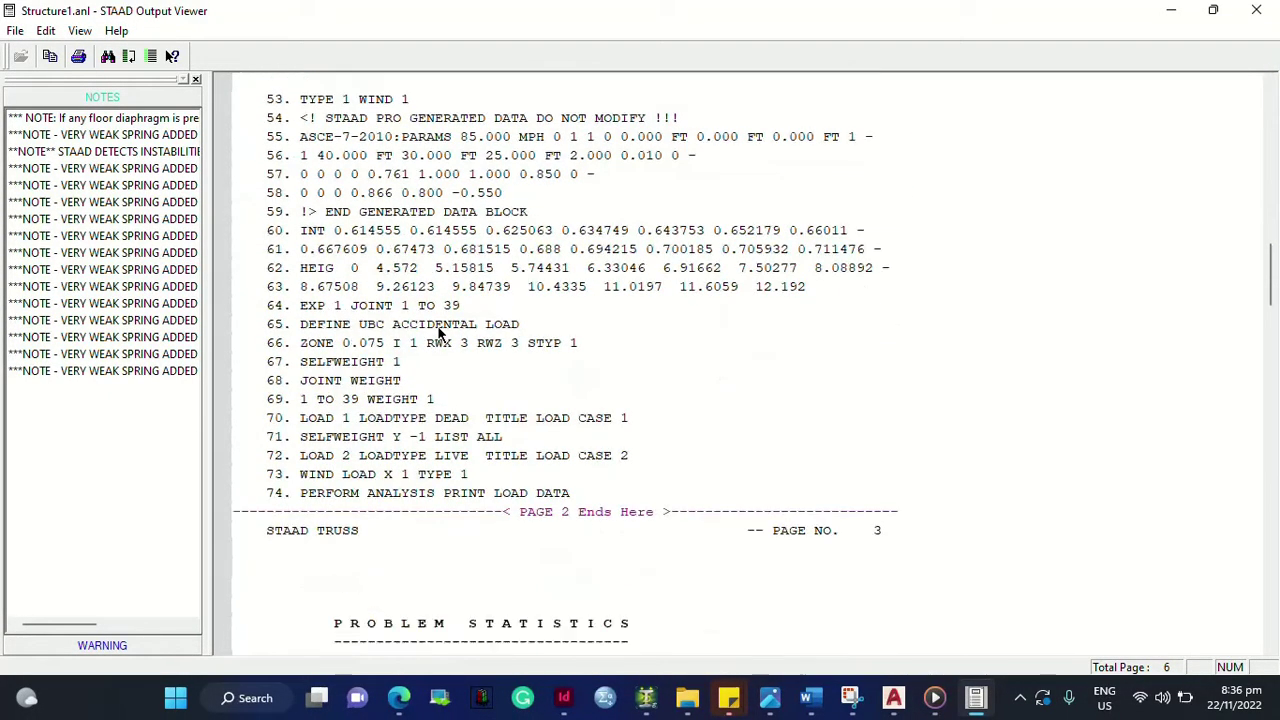
scroll(437, 331, down, 7)
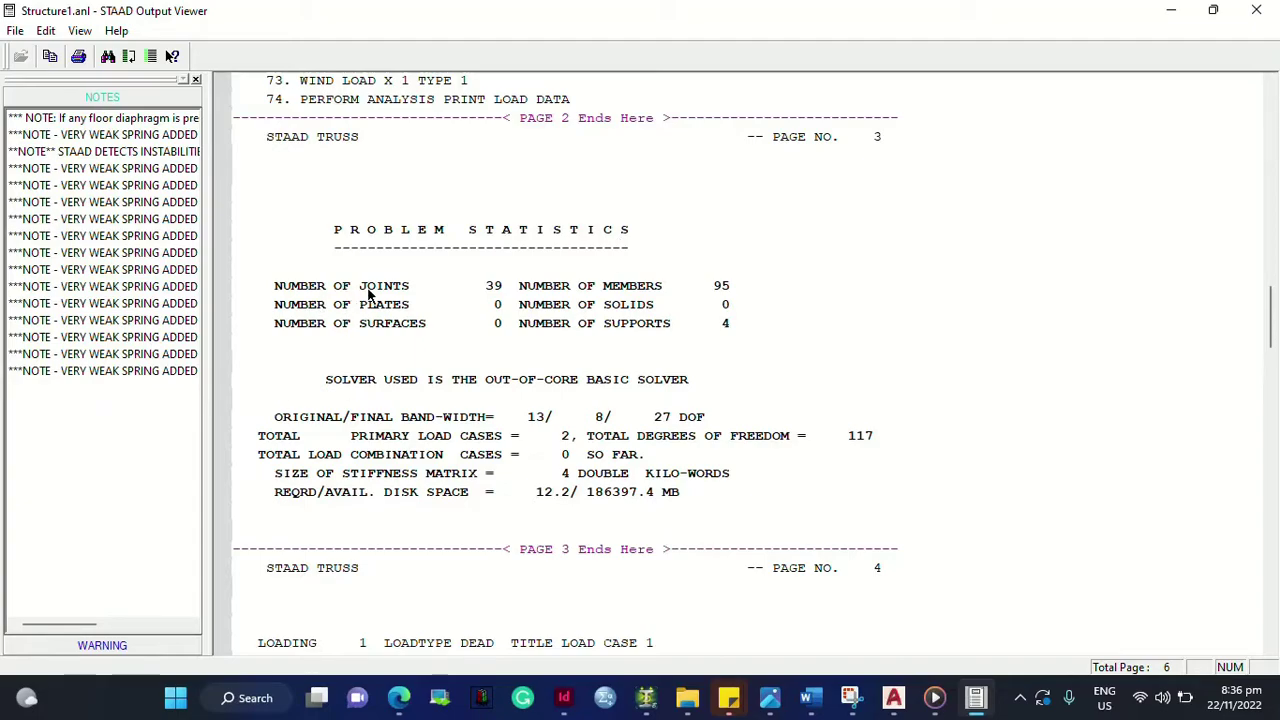
click(487, 287)
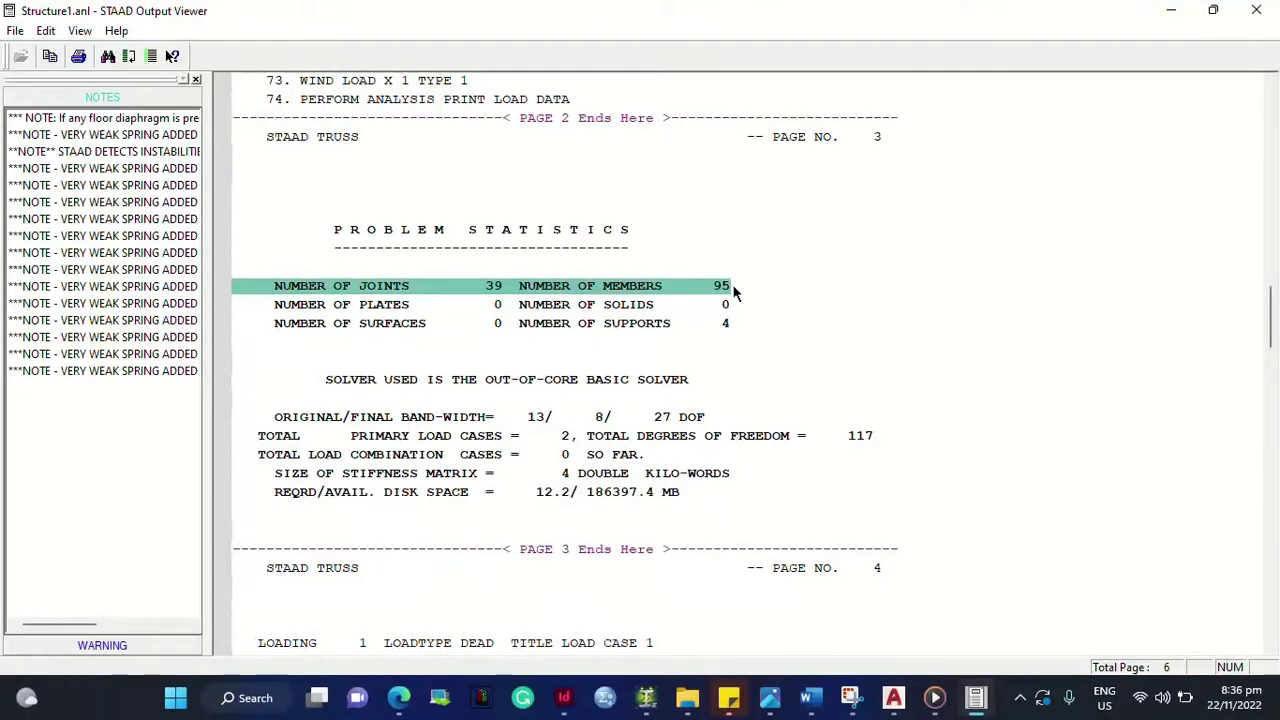
scroll(660, 340, down, 1)
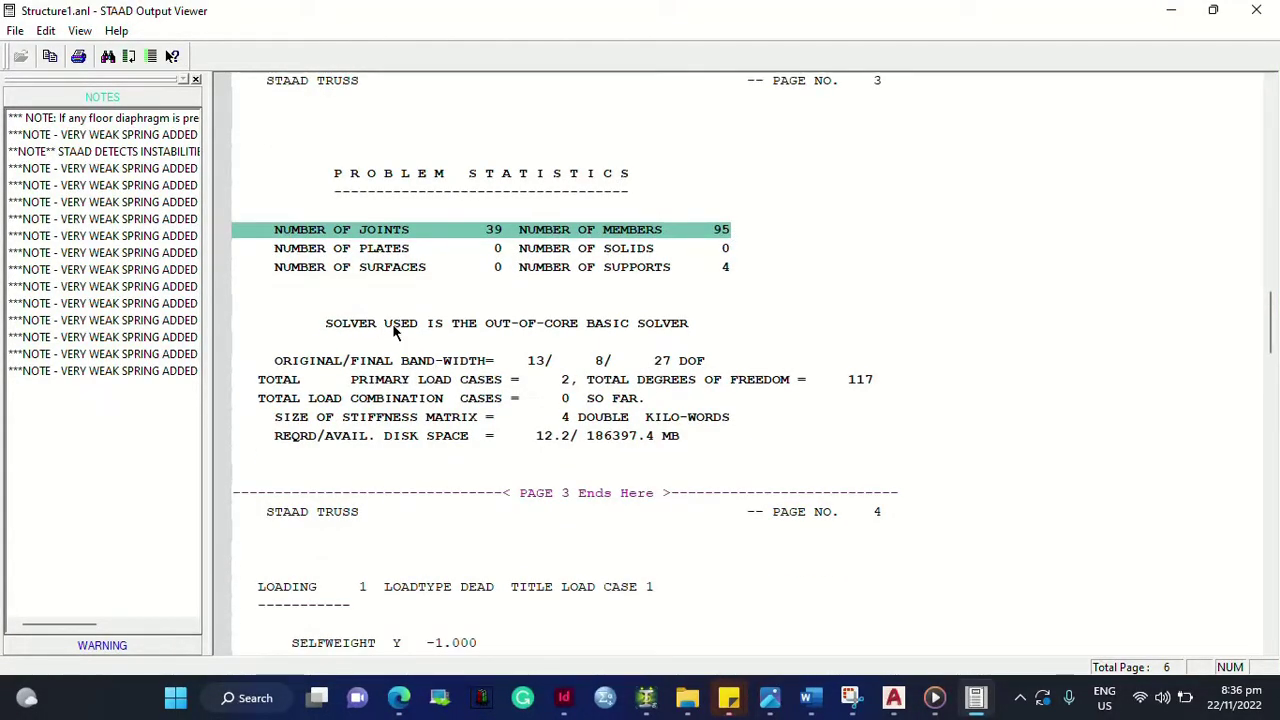
scroll(684, 313, down, 9)
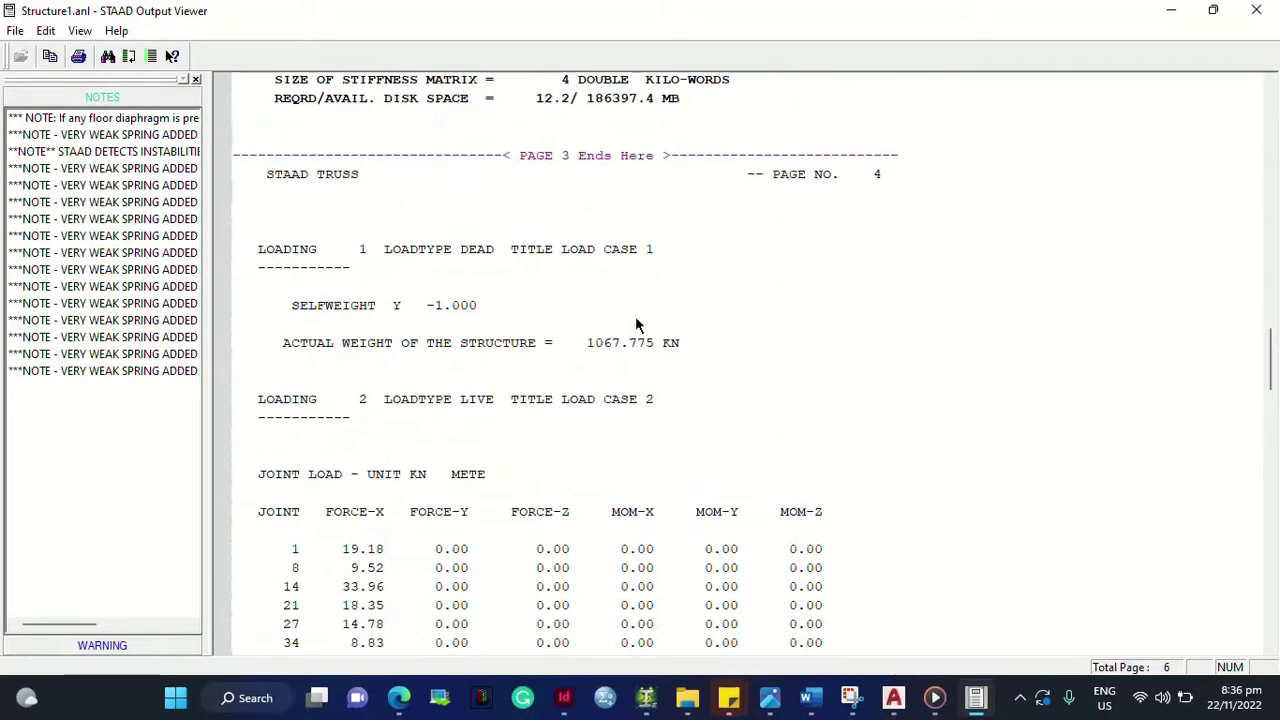
scroll(400, 340, down, 5)
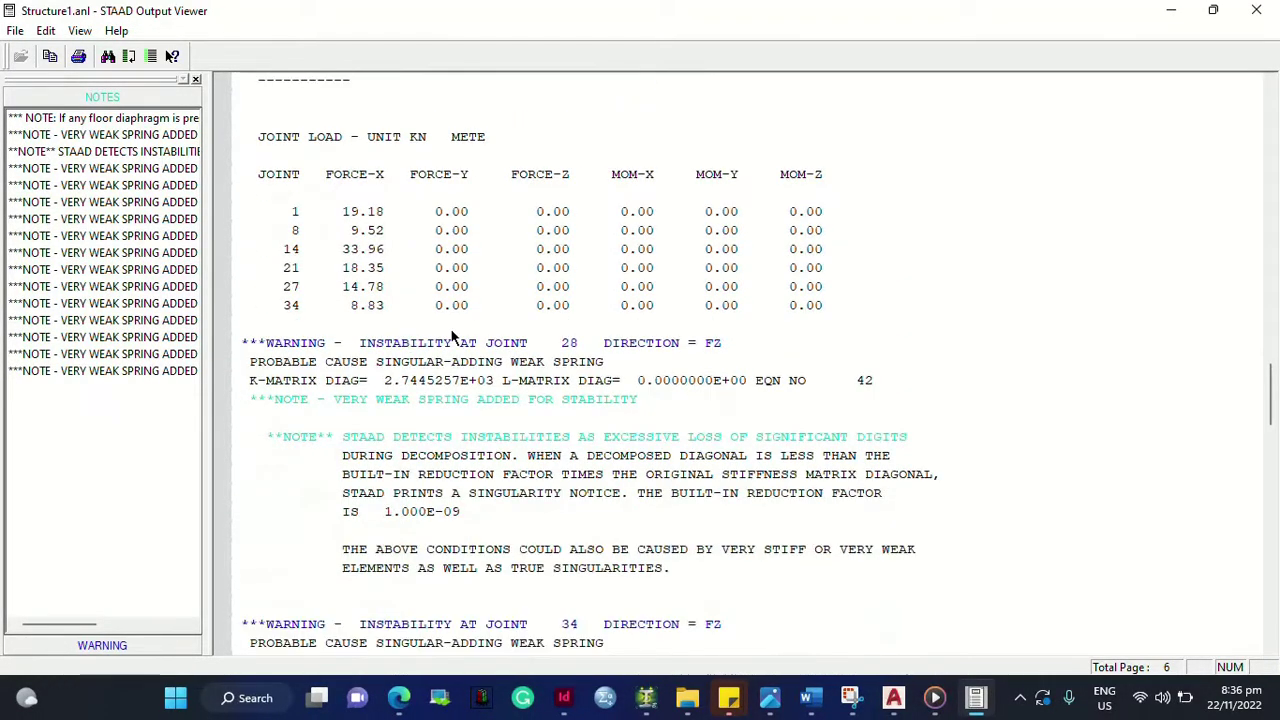
Step: Go through the joint instability warnings and weak spring notes in the output report
click(425, 230)
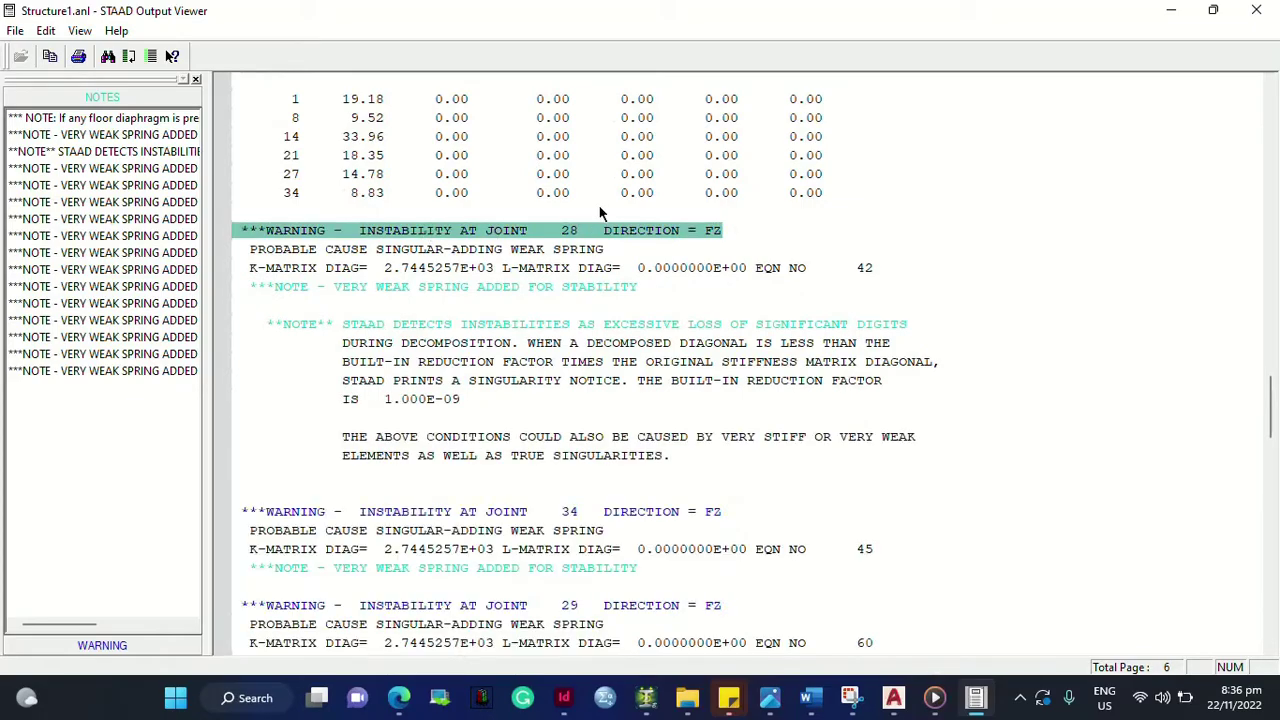
scroll(676, 233, down, 3)
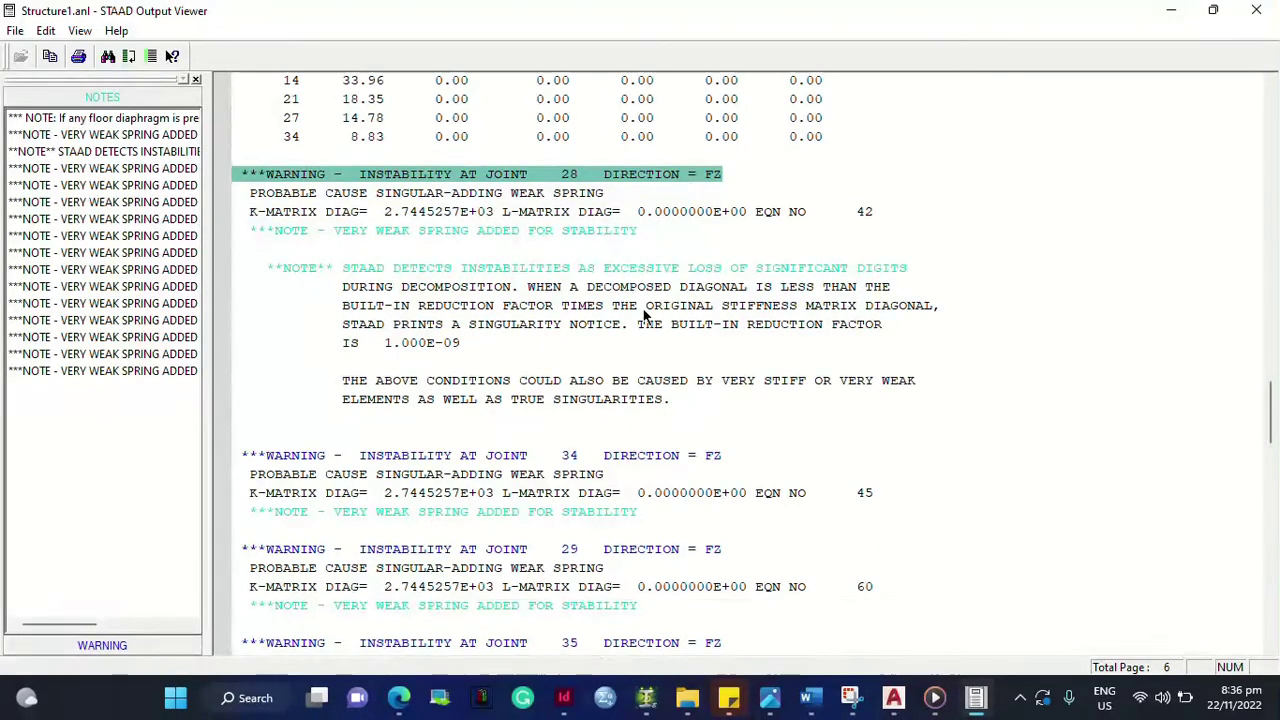
click(406, 344)
click(408, 440)
scroll(415, 442, down, 2)
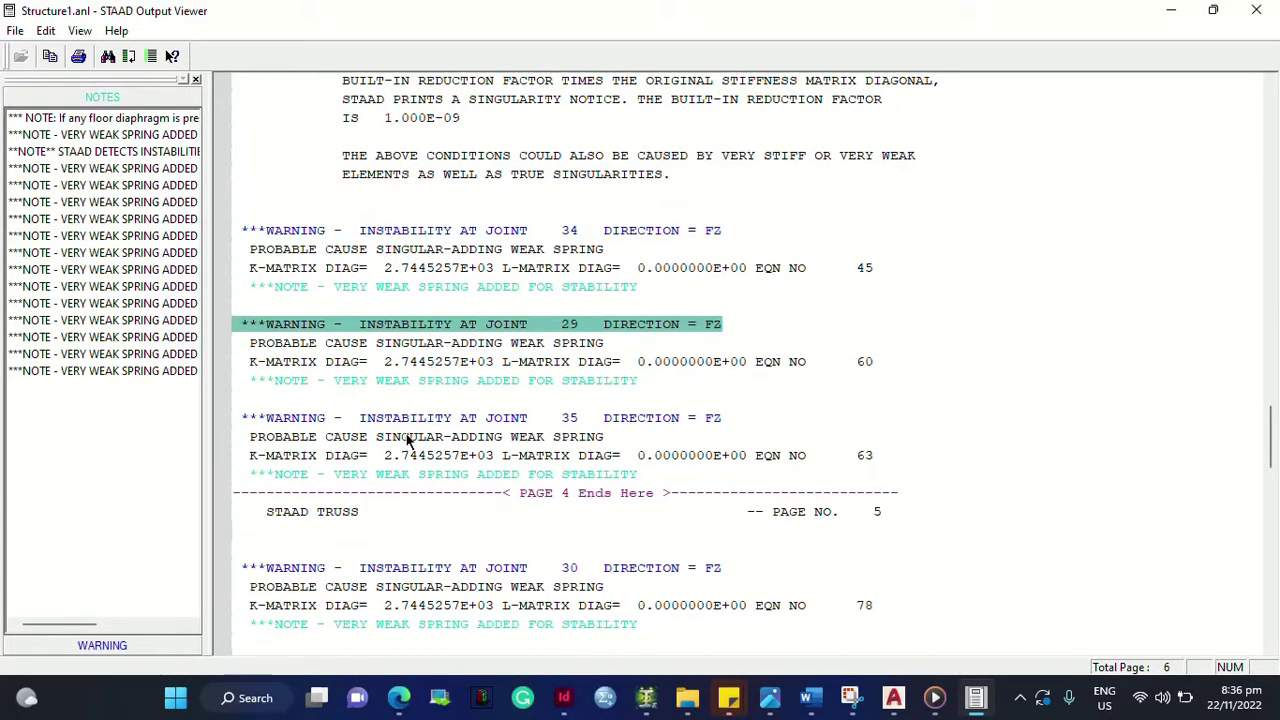
click(421, 420)
scroll(421, 420, down, 4)
click(406, 344)
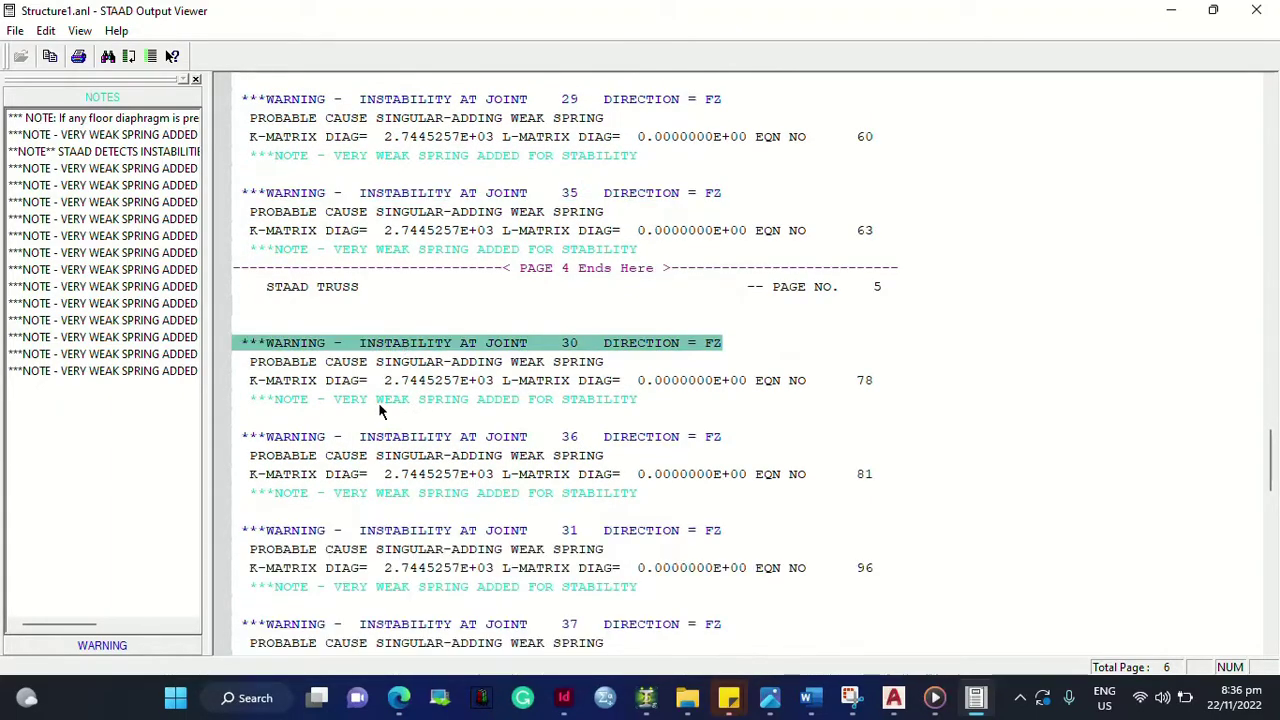
click(378, 441)
scroll(383, 450, down, 3)
click(393, 308)
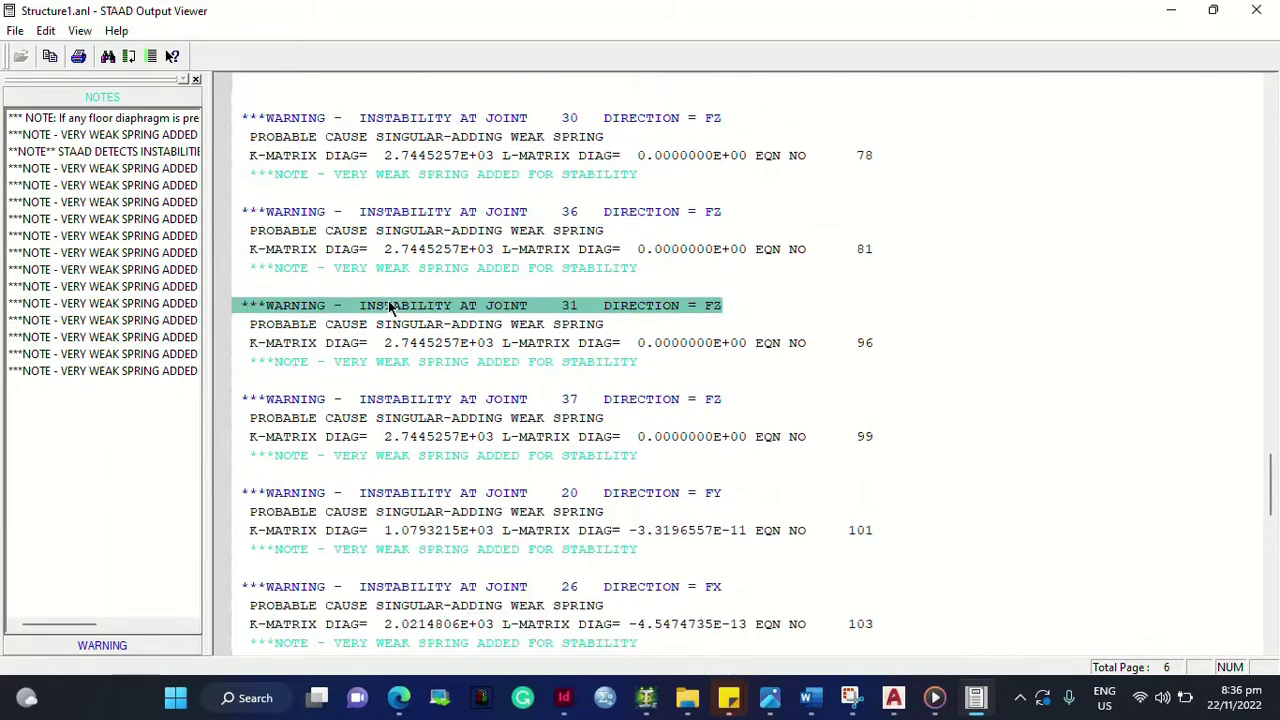
Step: Check the end of the output report for analysis command warnings and close the output viewer
scroll(390, 308, down, 15)
scroll(390, 308, down, 1)
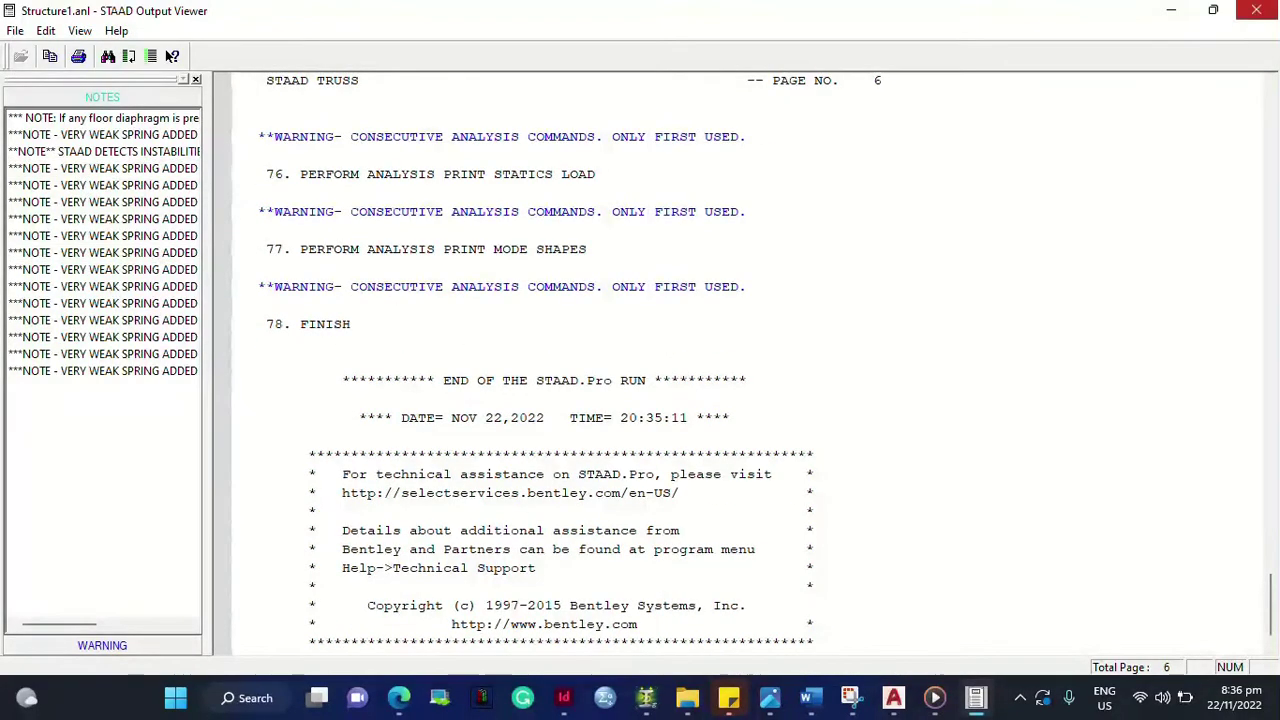
click(13, 30)
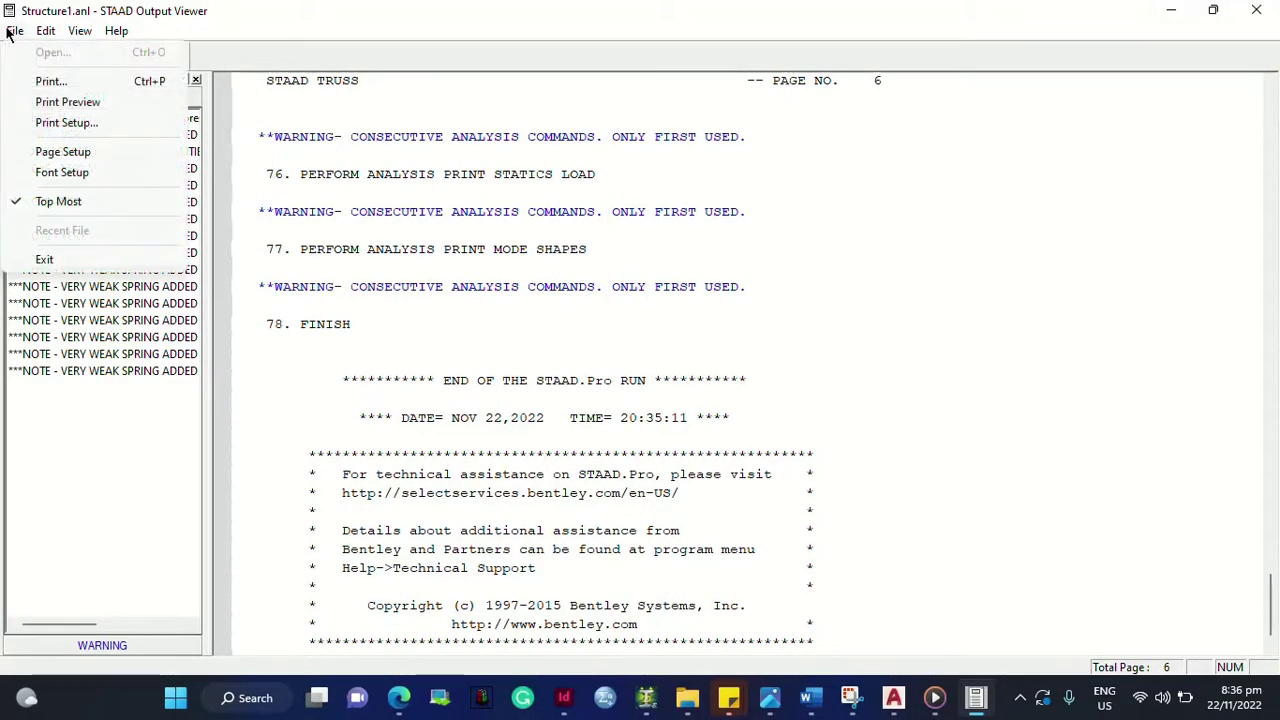
click(476, 234)
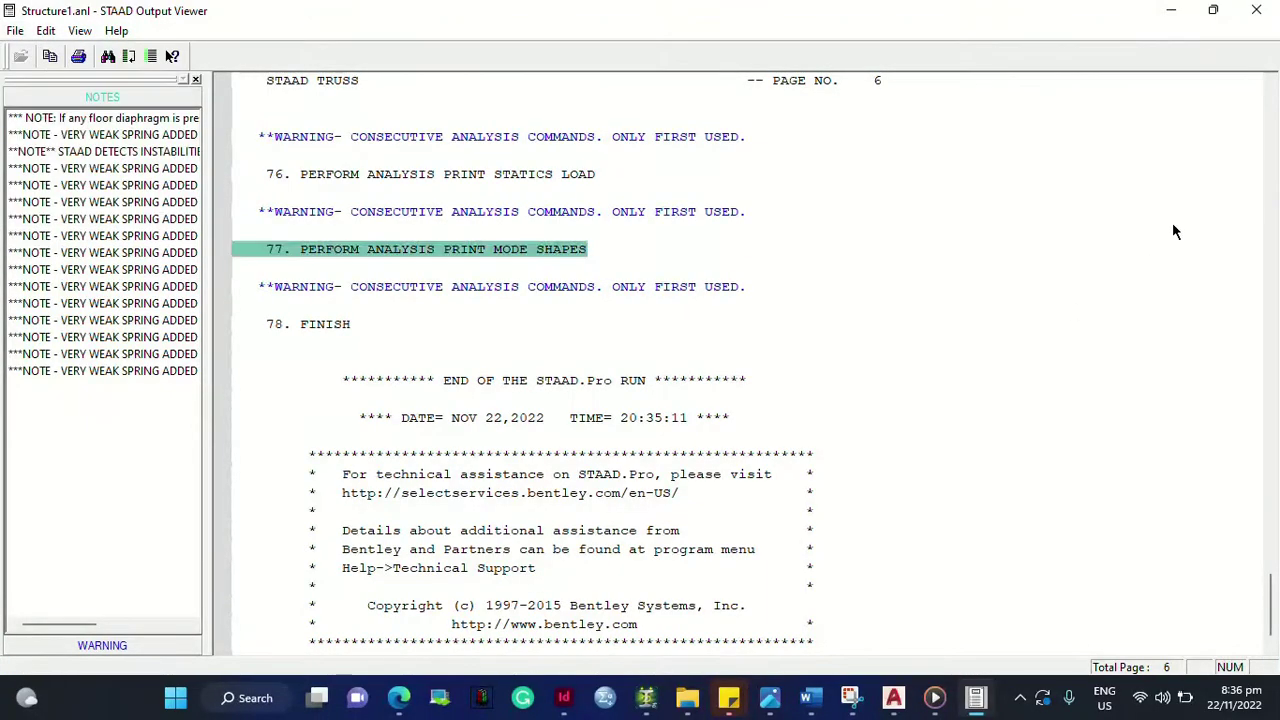
click(1256, 9)
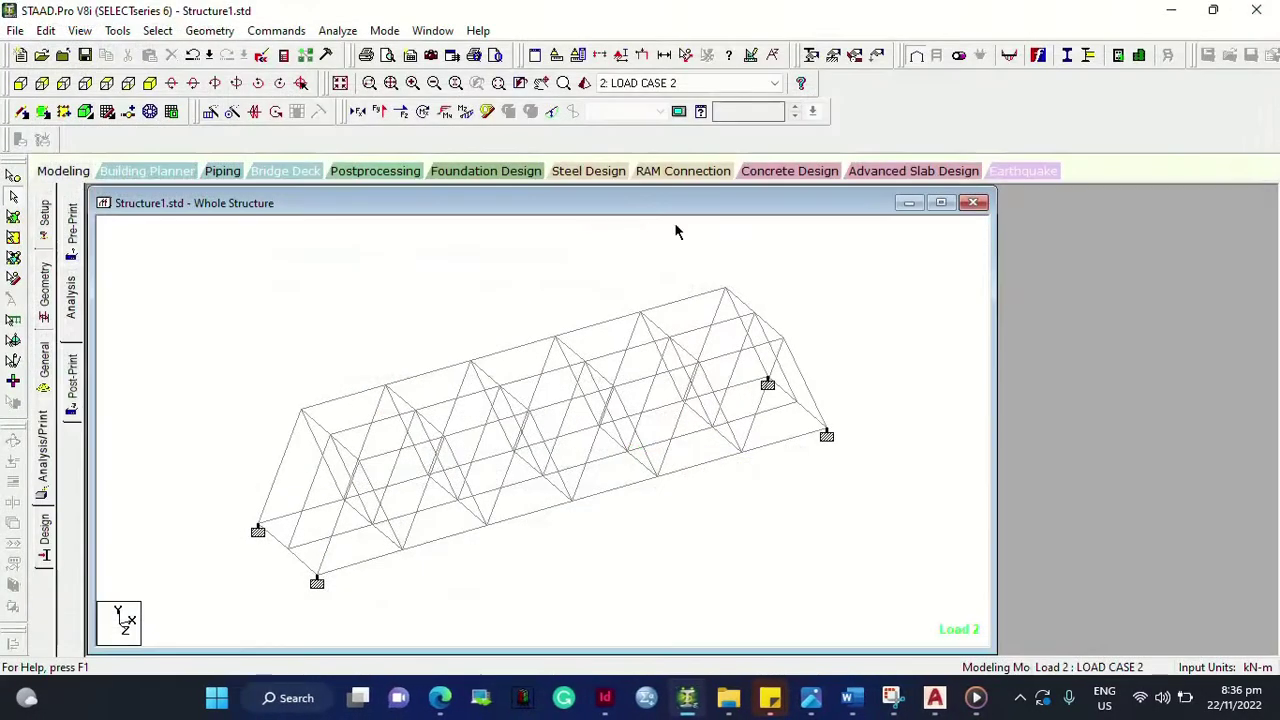
Step: Enter postprocessing mode with LOAD CASE 1 and LOAD CASE 2 both selected for the results
click(392, 173)
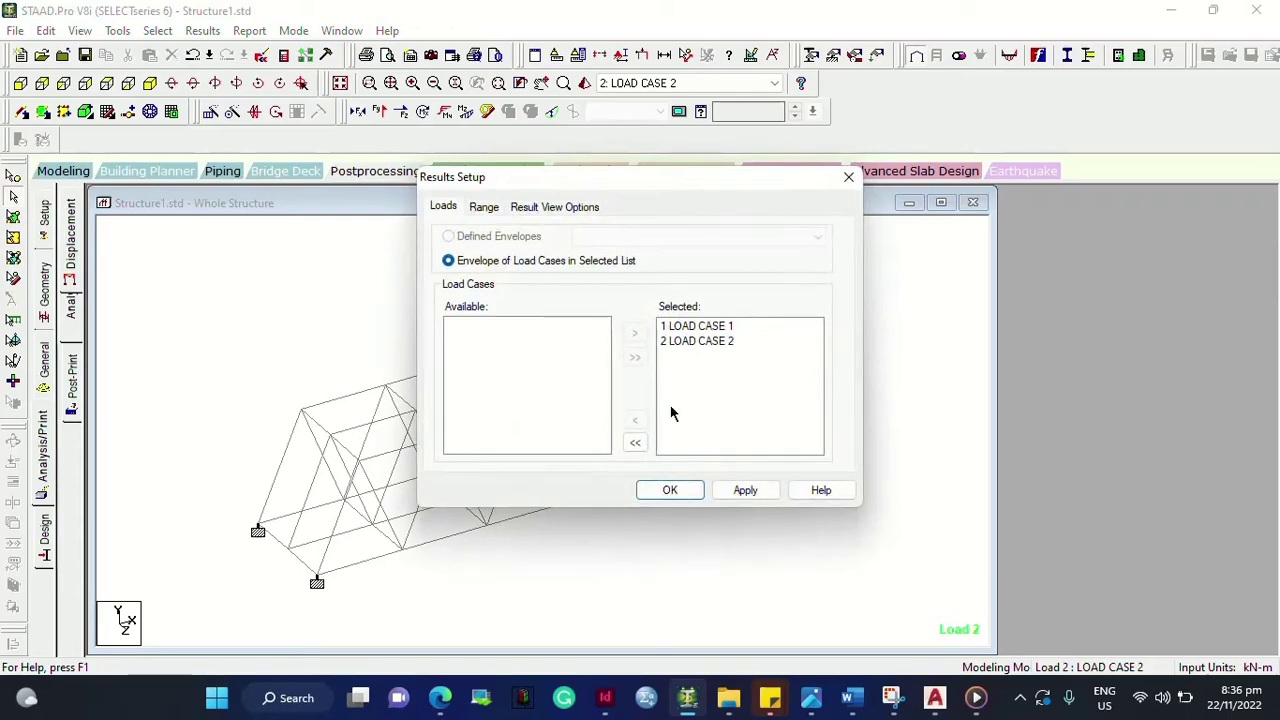
click(693, 330)
click(690, 342)
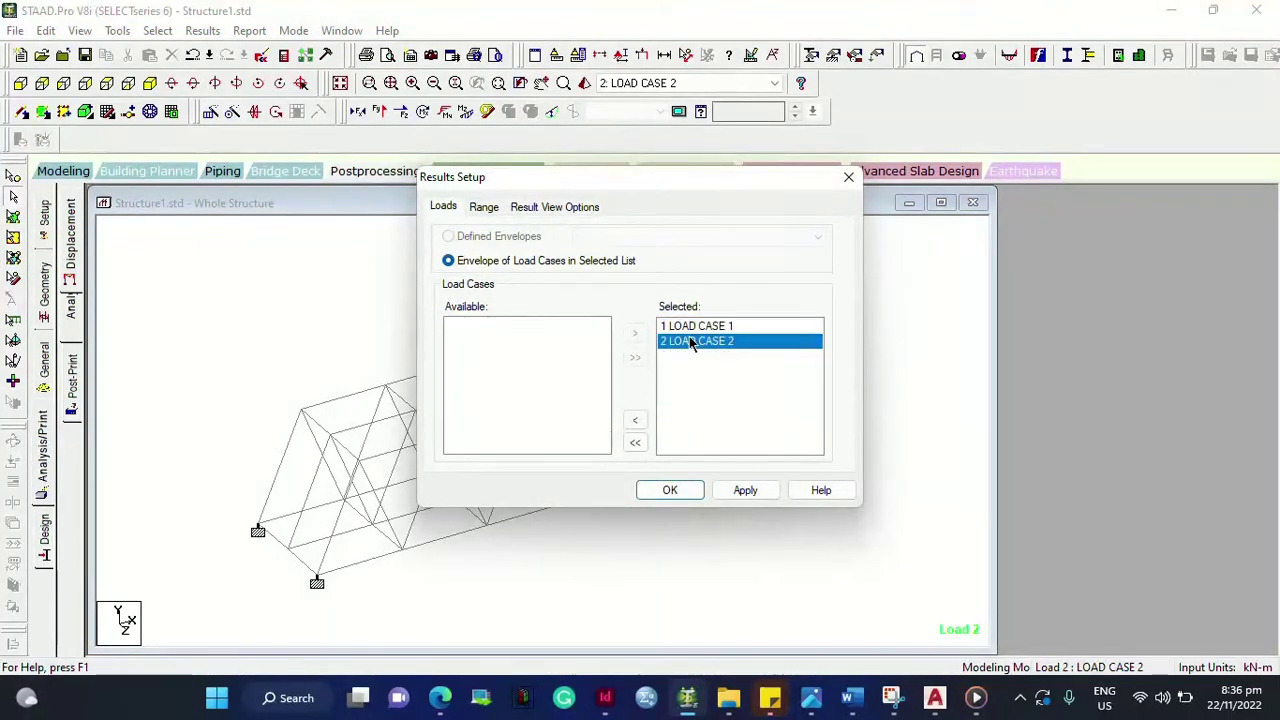
click(692, 328)
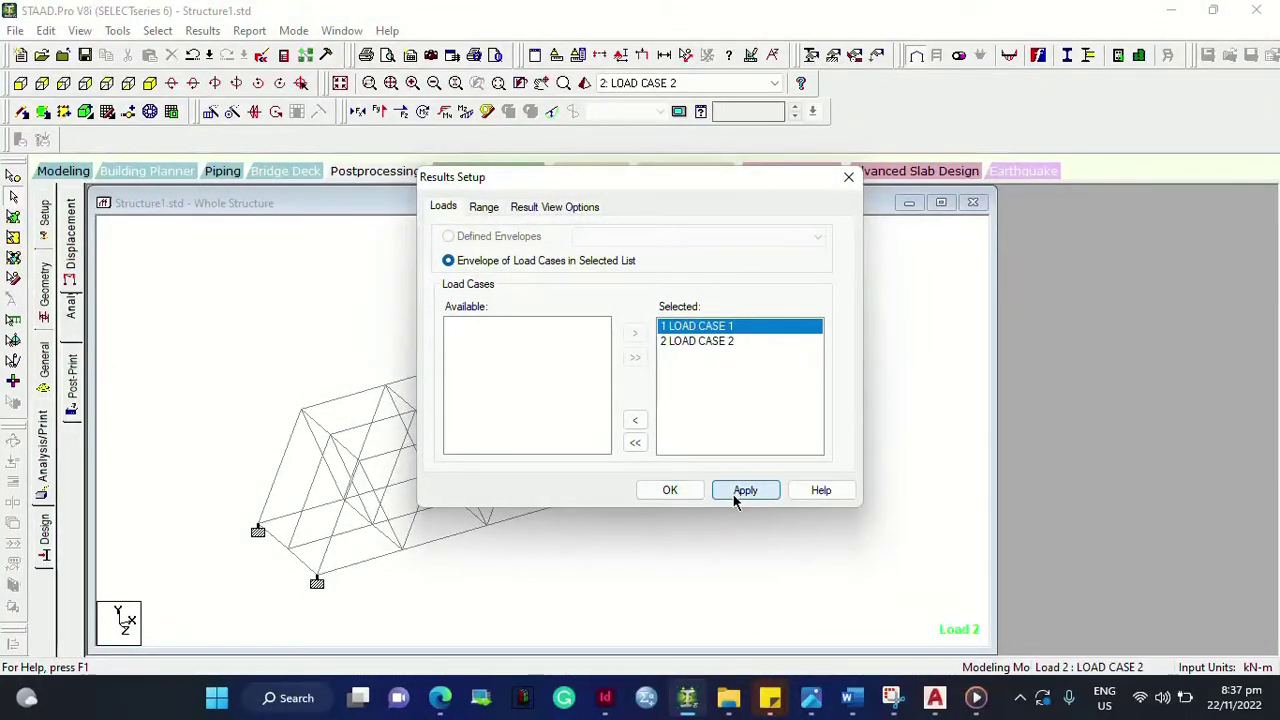
click(669, 490)
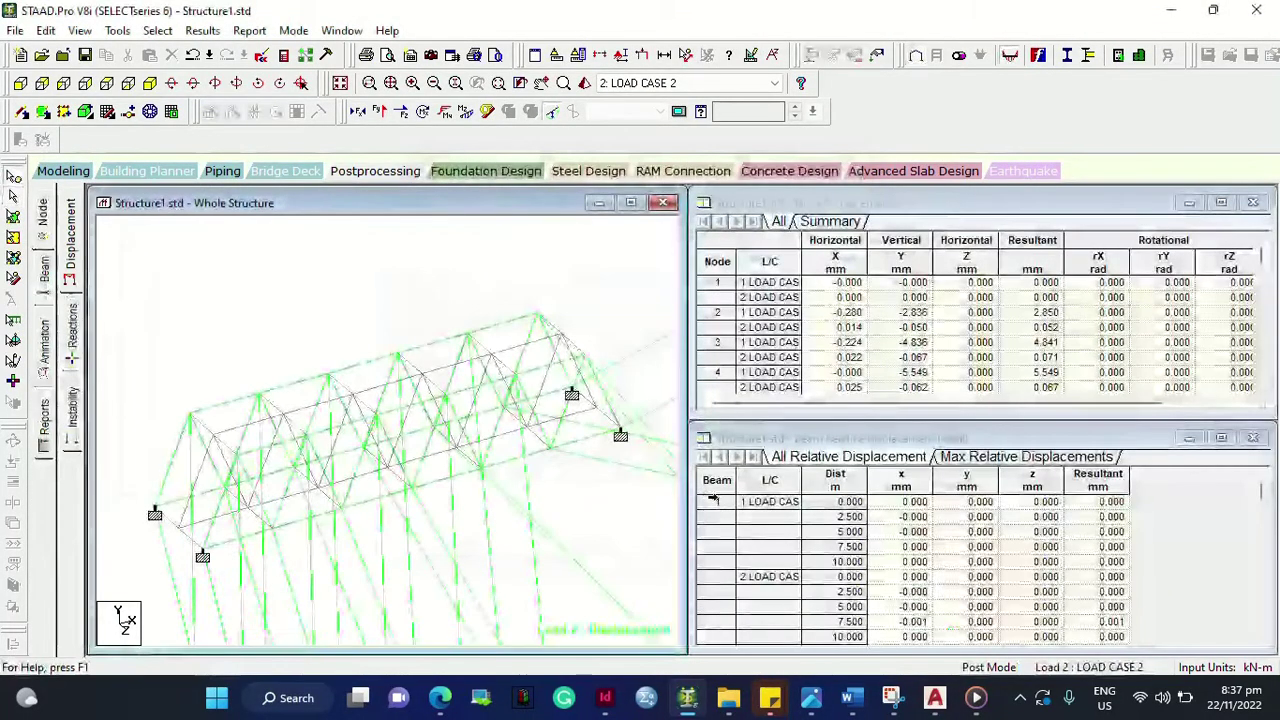
Step: Examine the truss displacement diagram for load case 2 and display the unstable joints
scroll(580, 403, up, 5)
scroll(409, 374, down, 8)
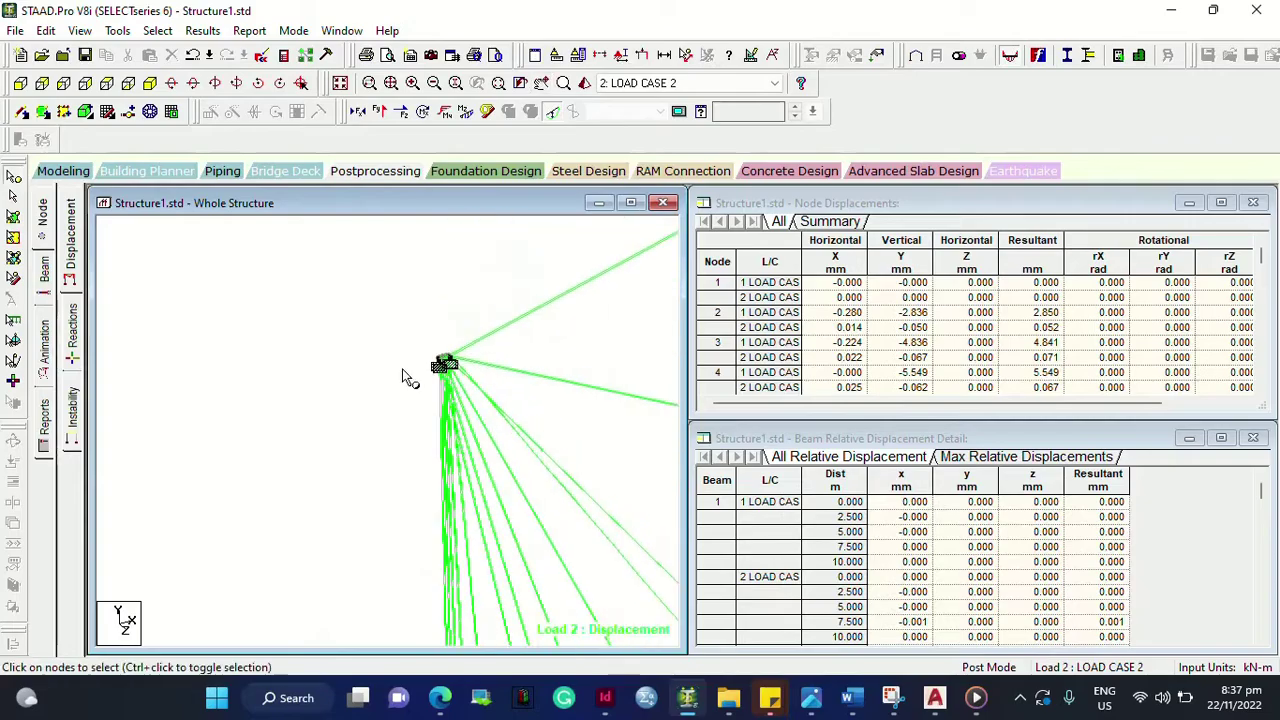
scroll(430, 375, up, 4)
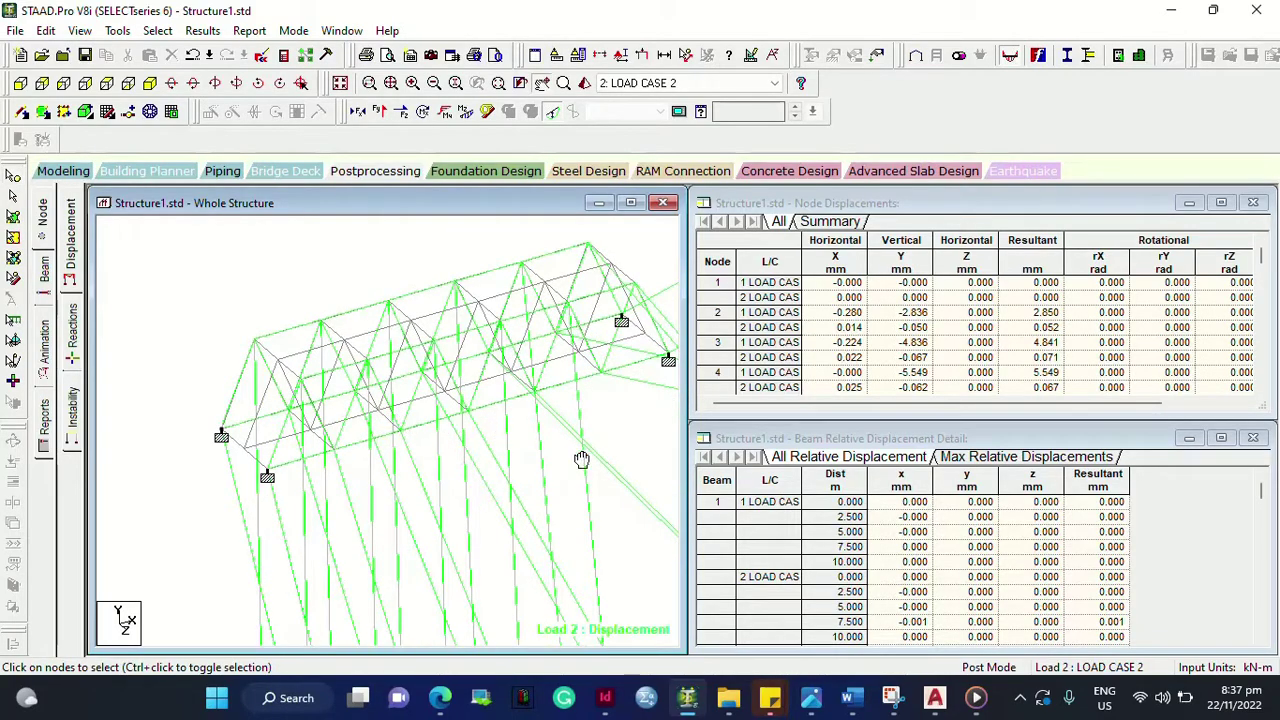
middle_drag(580, 455, 471, 459)
scroll(471, 459, down, 4)
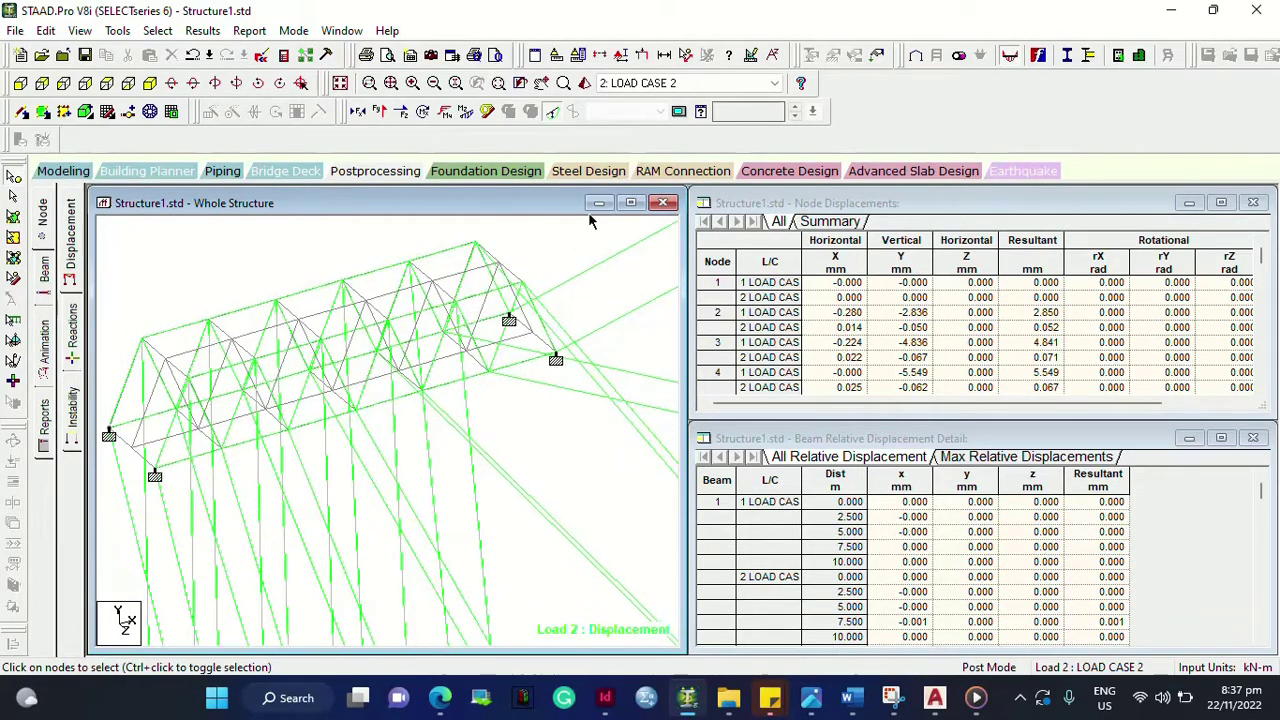
click(72, 424)
scroll(471, 443, up, 2)
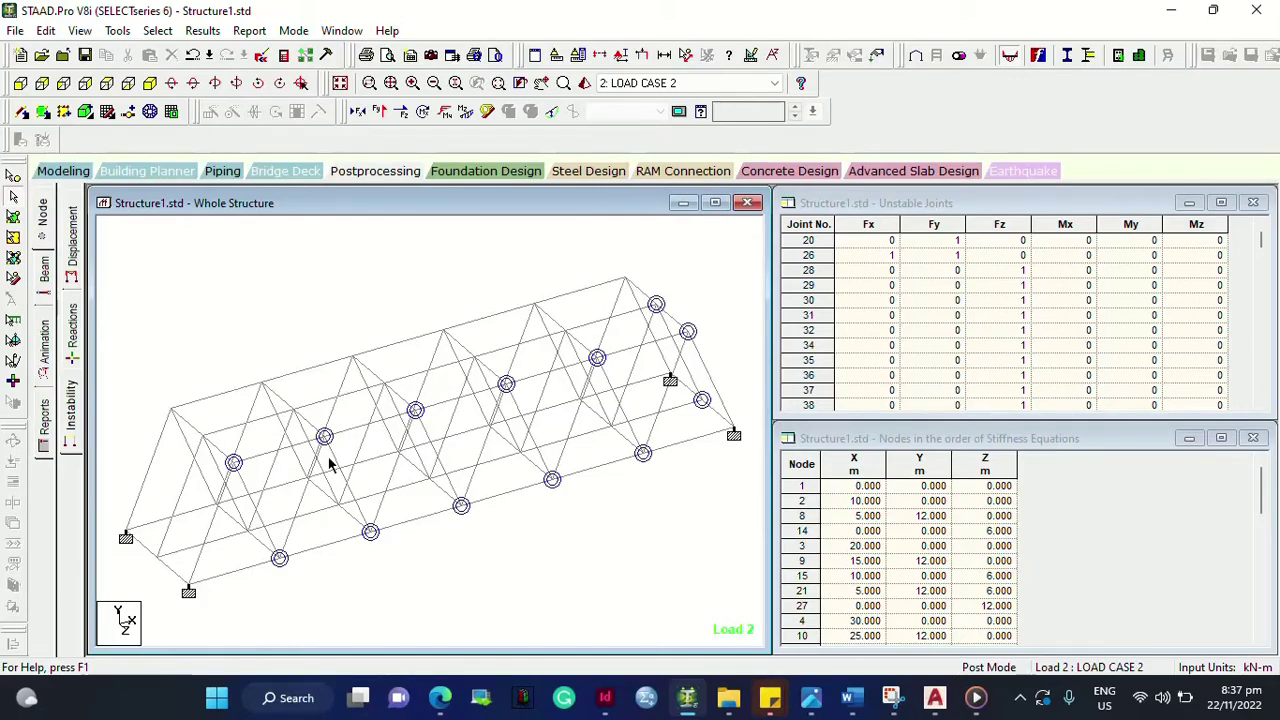
Step: Animate the deflection of the truss under load case 2
click(44, 425)
click(44, 270)
click(43, 356)
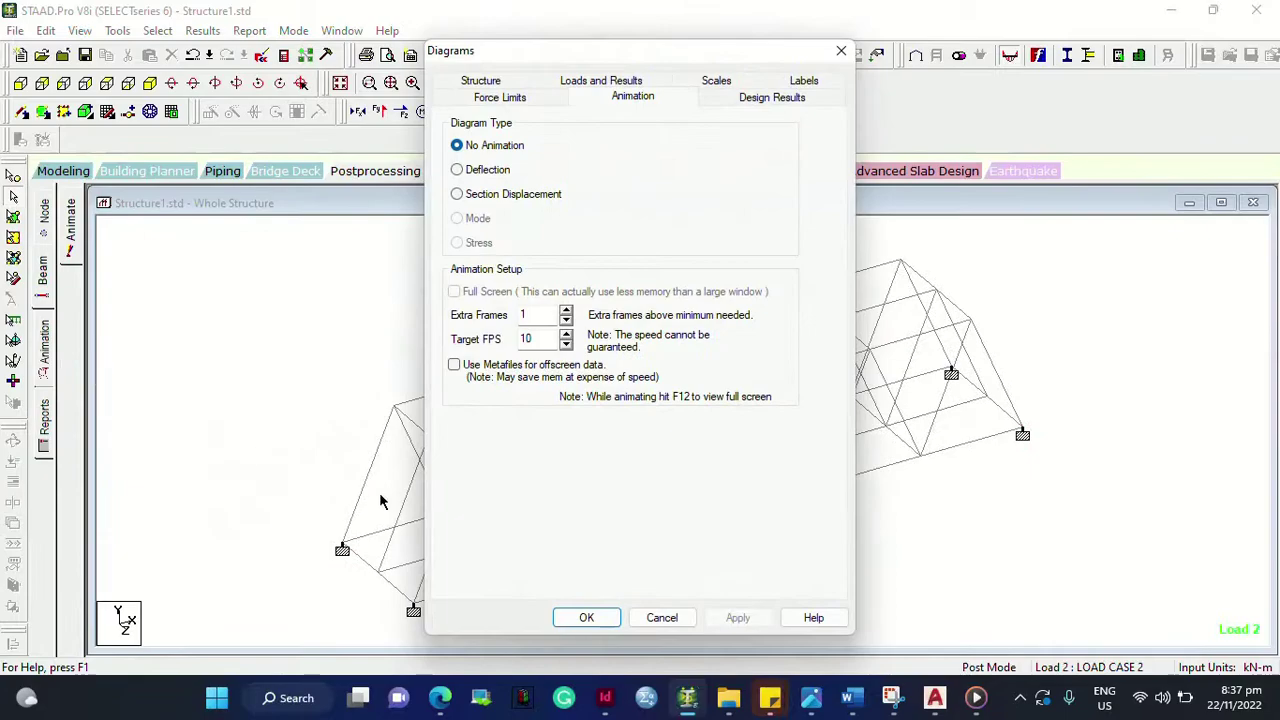
click(490, 171)
click(588, 617)
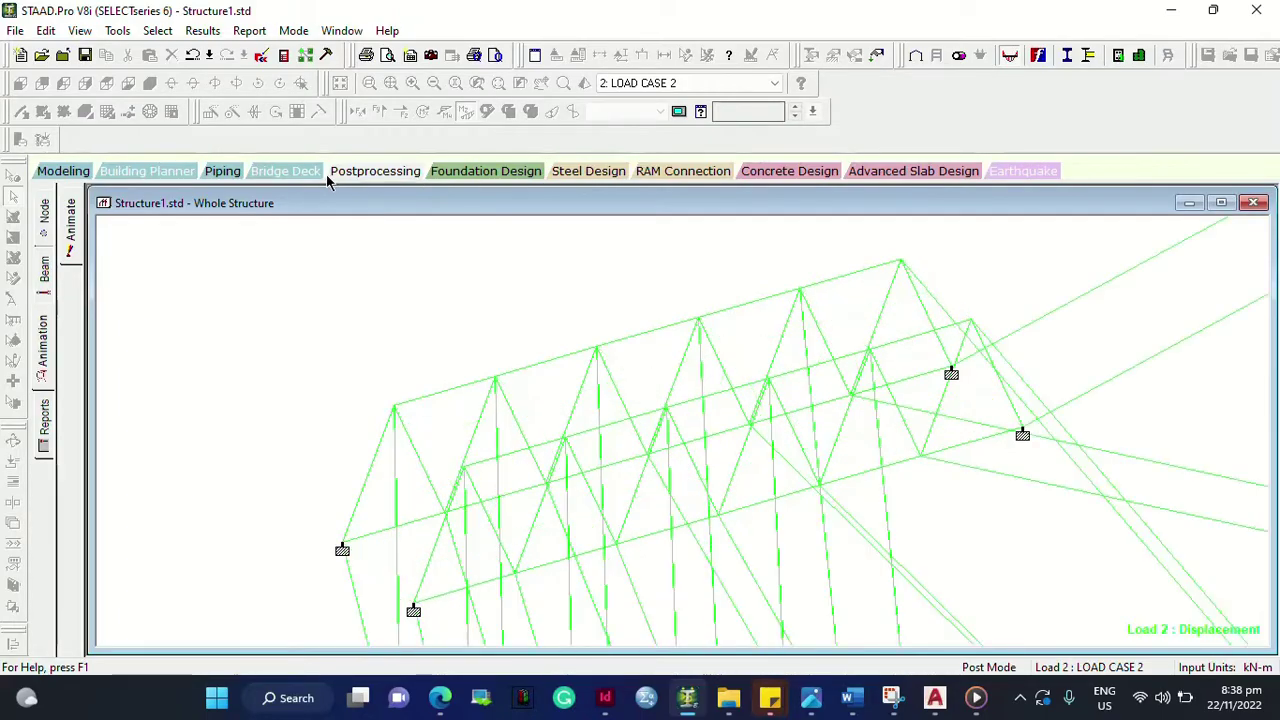
Step: Switch the results to LOAD CASE 1 and return from the animation to the node displacement results
click(735, 84)
click(689, 95)
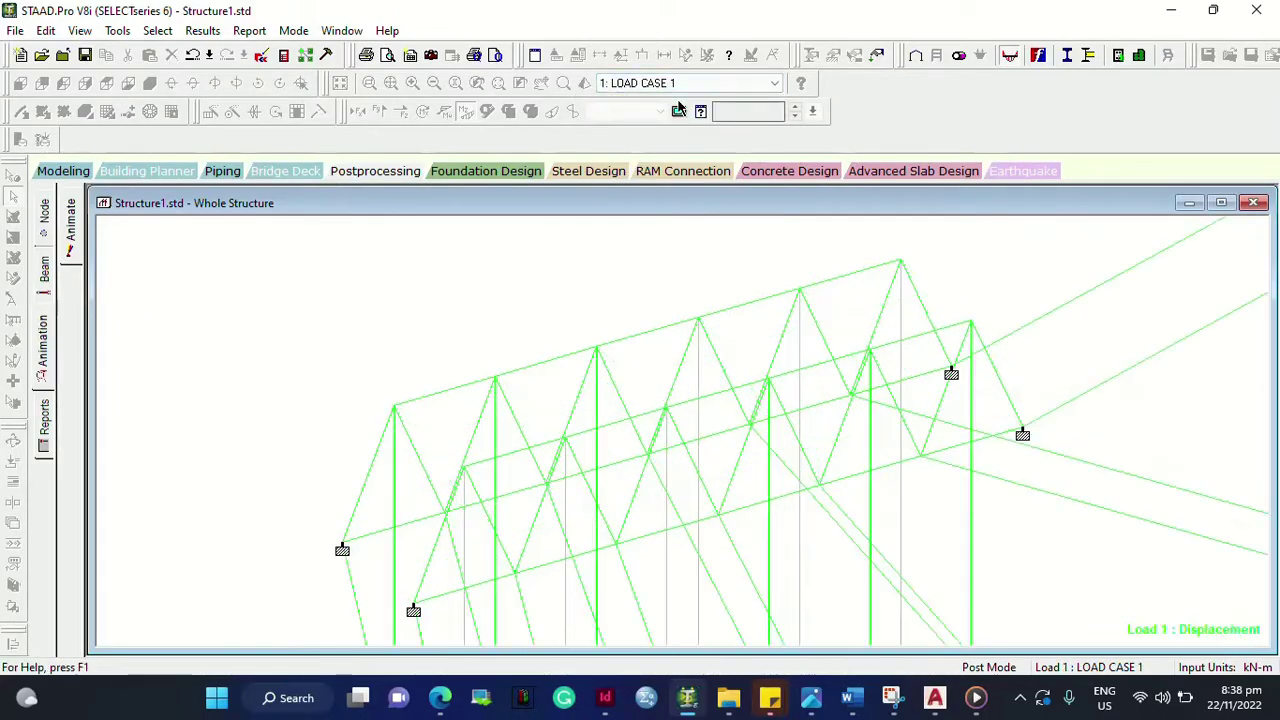
click(405, 176)
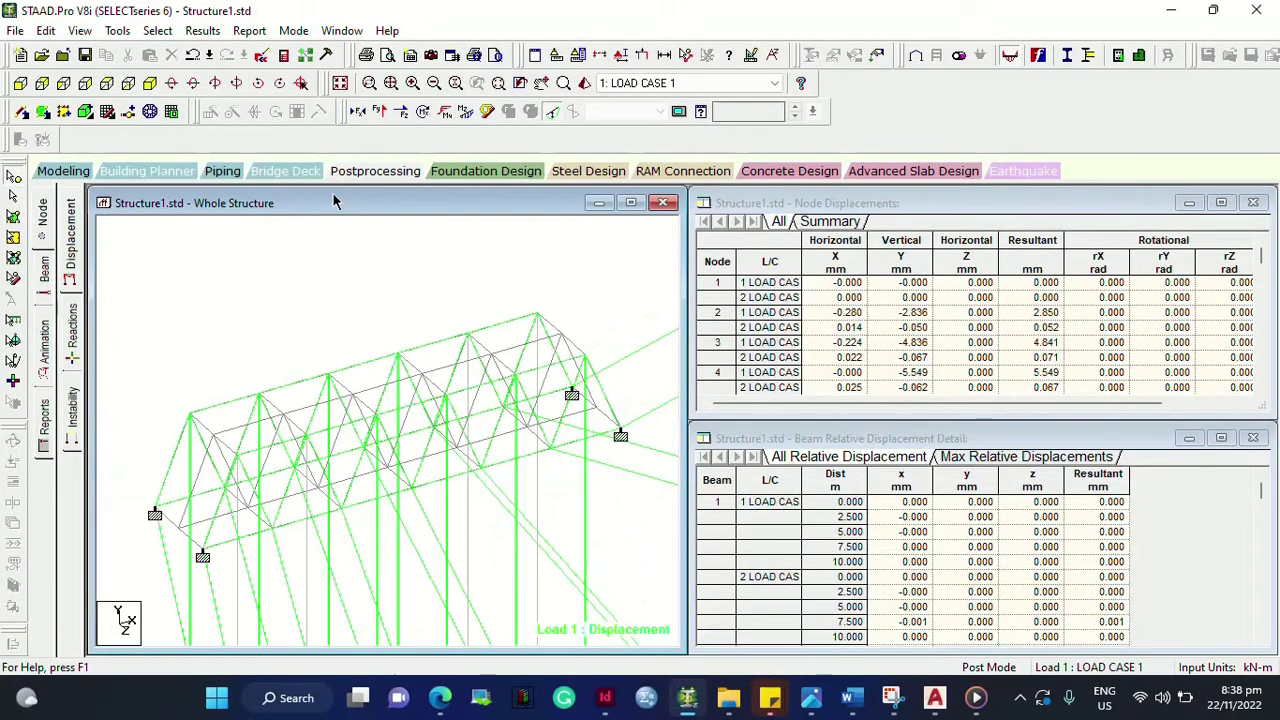
click(52, 345)
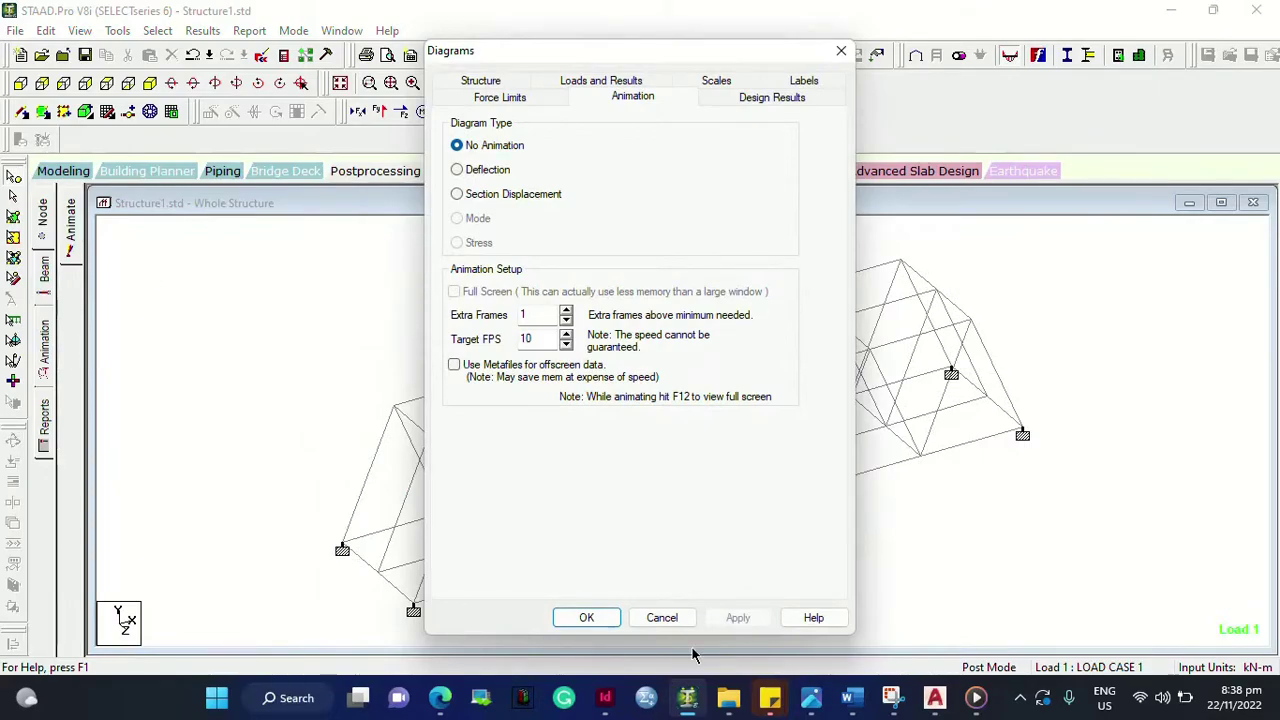
click(660, 617)
click(63, 171)
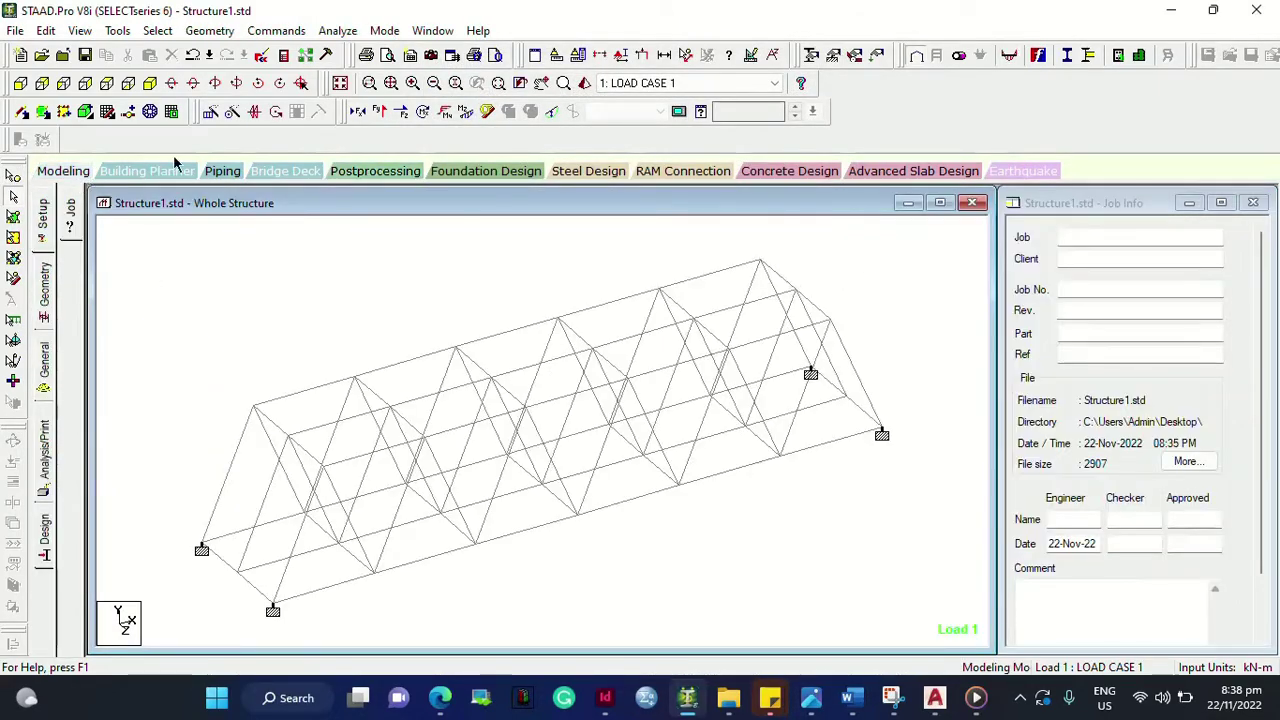
Step: View the support reactions for load case 1 in postprocessing mode and bring up the unstable joints
click(375, 171)
click(72, 336)
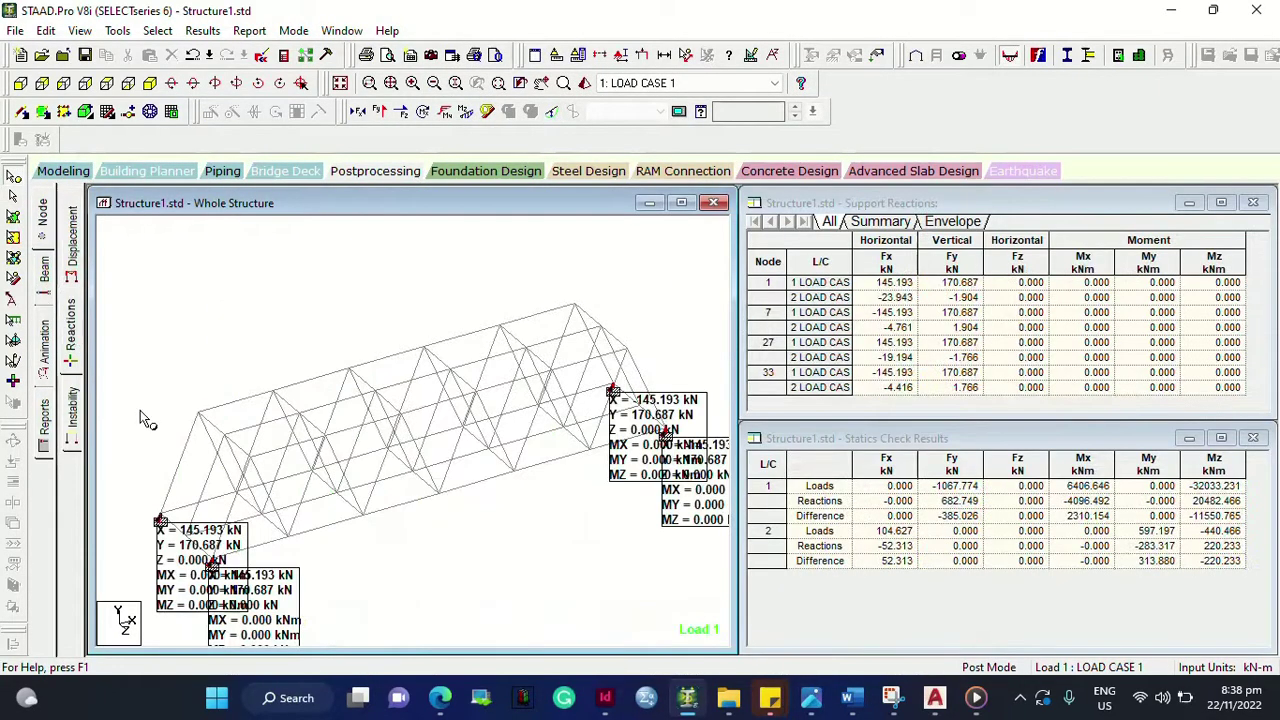
middle_drag(170, 535, 205, 630)
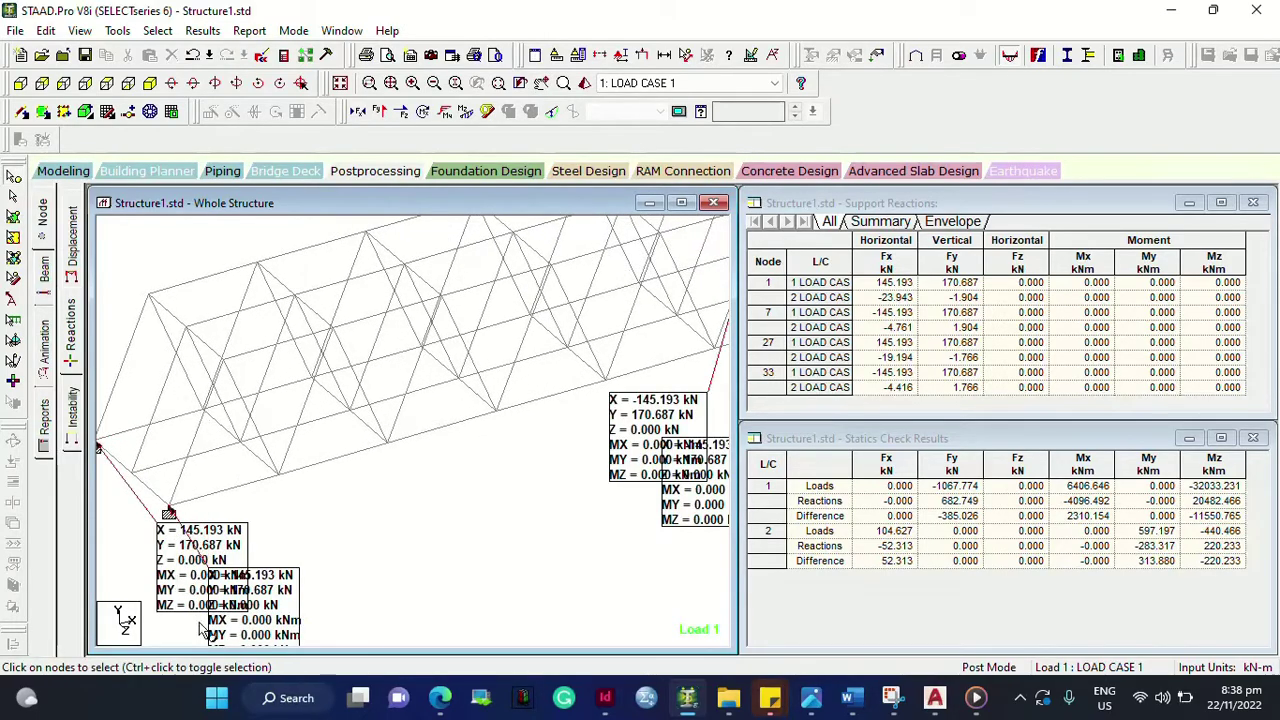
click(70, 425)
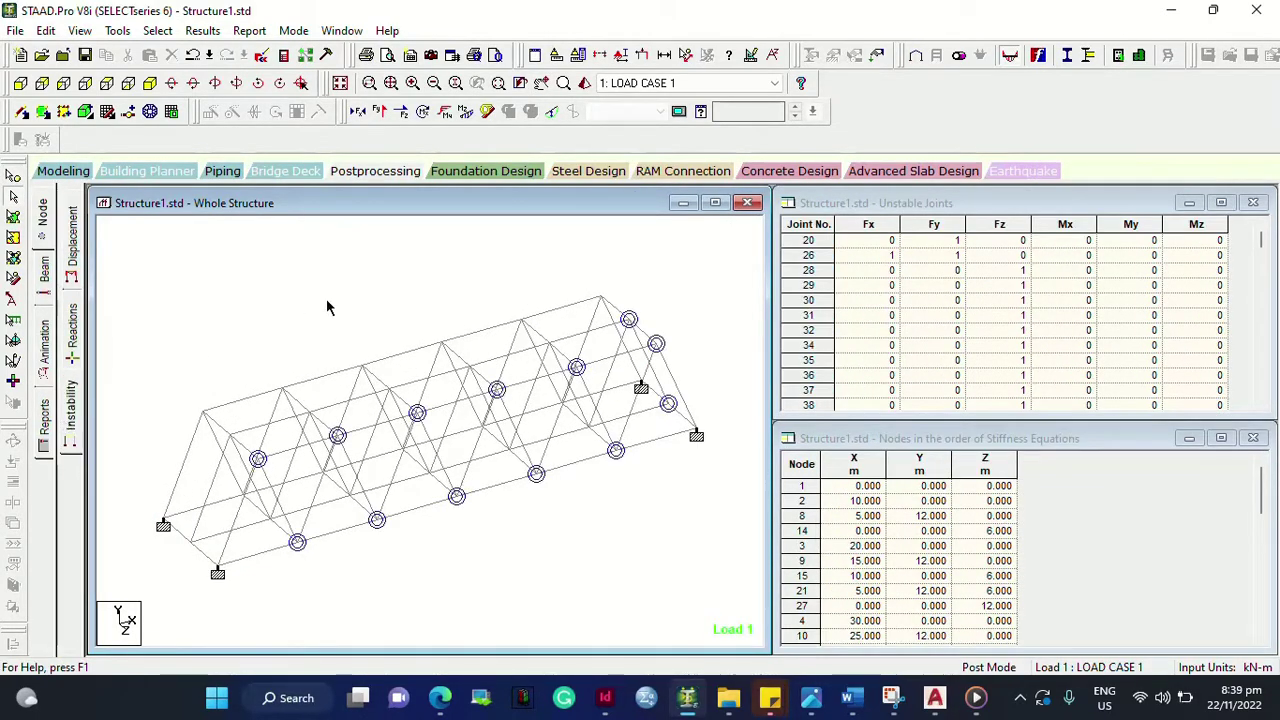